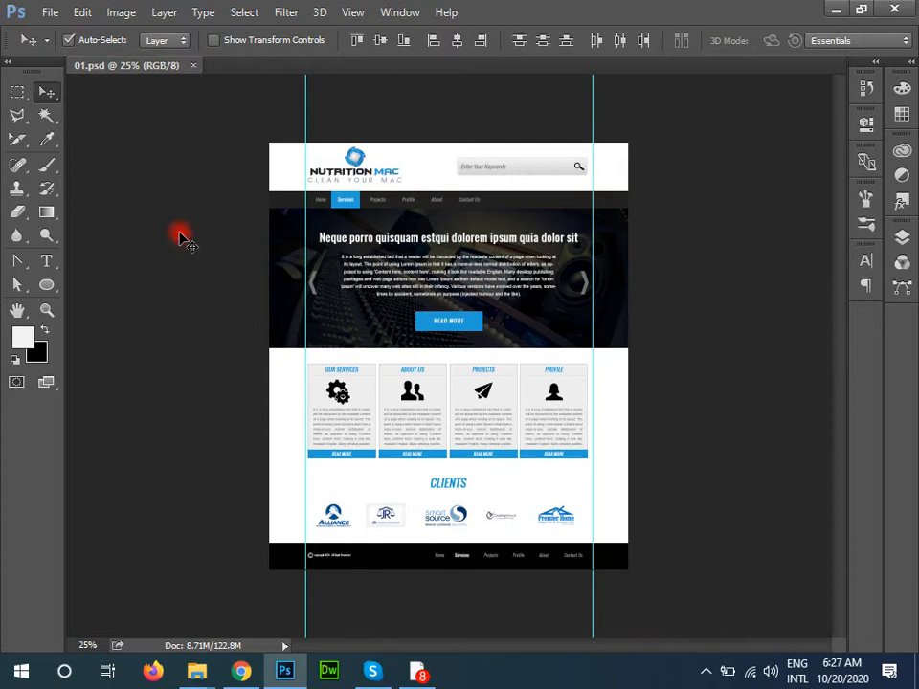
# Show the Layers panel and look through the layer list of the web page layout
pyautogui.press('F7')
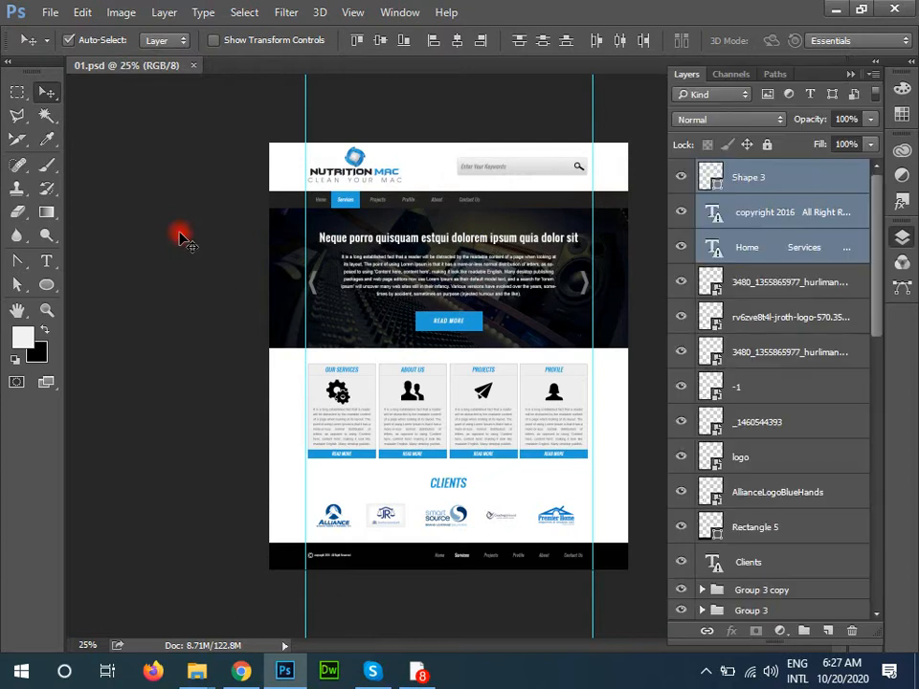
pyautogui.scroll(-3, 852, 351)
pyautogui.scroll(3, 795, 341)
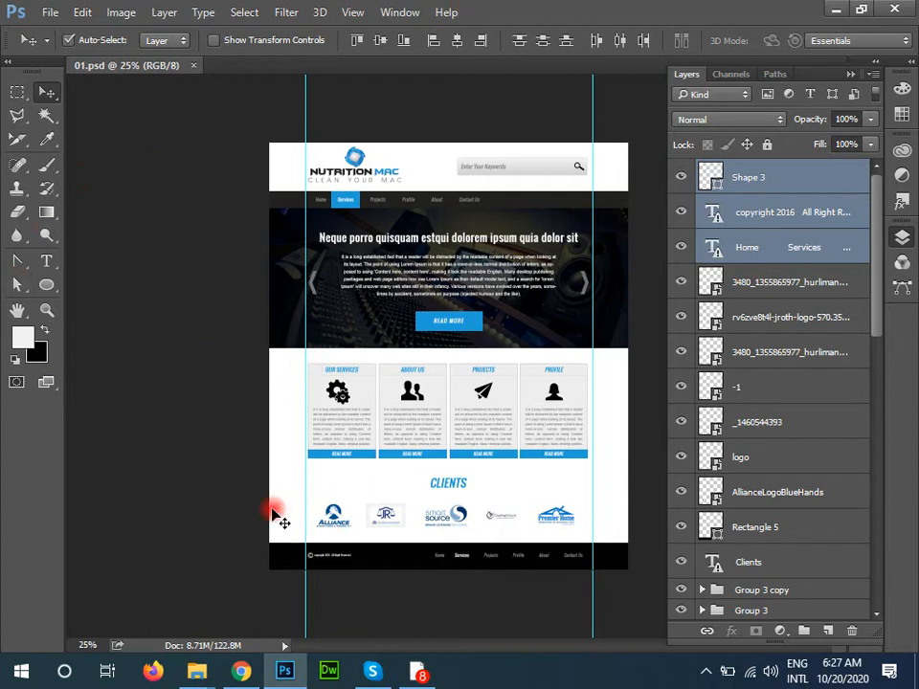
# Hide the Tools panel and show it again
pyautogui.click(402, 9)
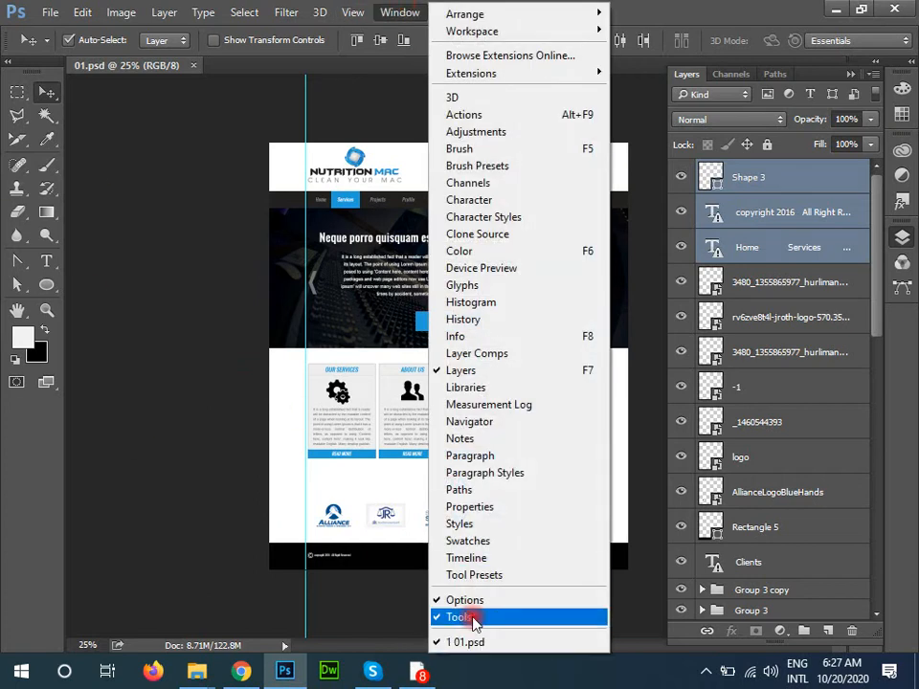
pyautogui.click(474, 618)
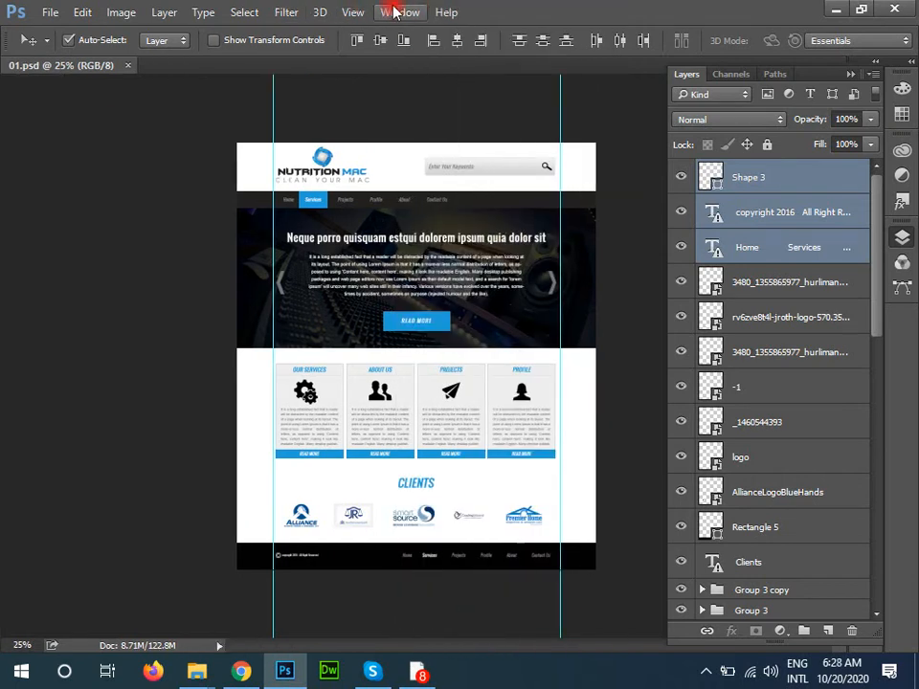
pyautogui.click(420, 12)
pyautogui.click(457, 617)
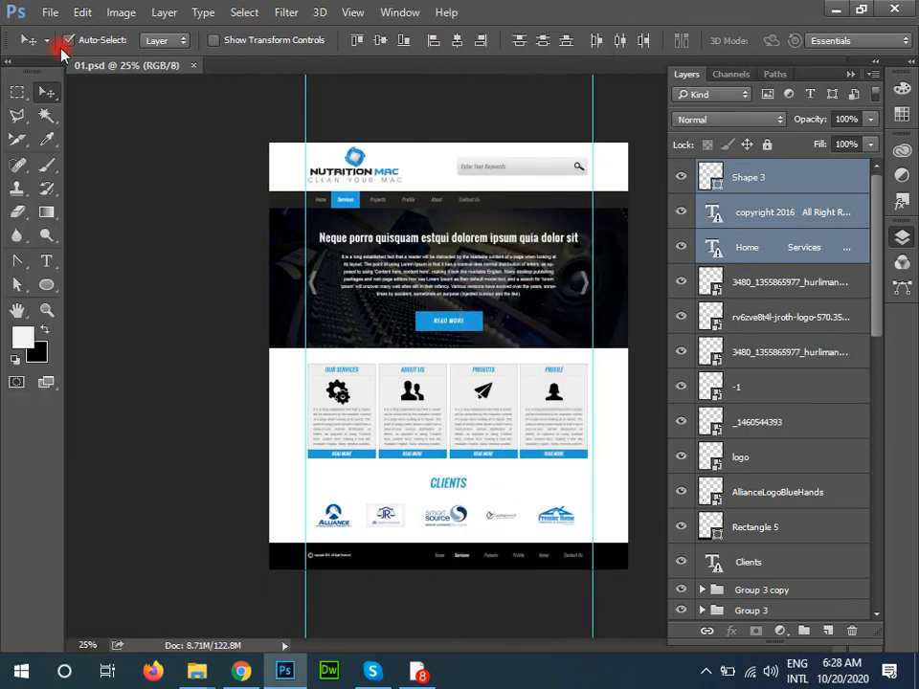
# Hide the tool Options bar and show it again
pyautogui.click(407, 9)
pyautogui.click(466, 600)
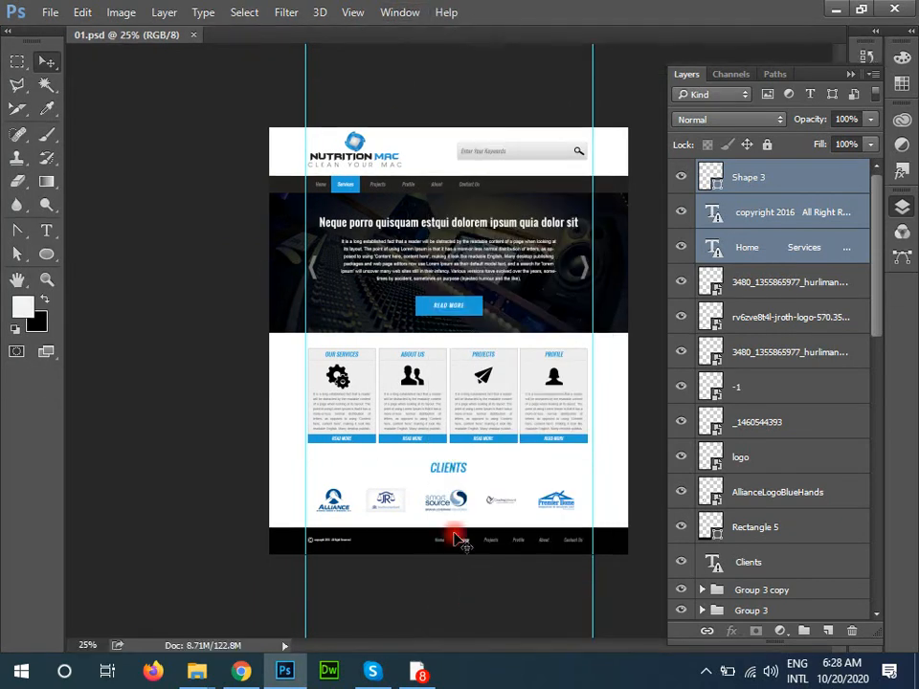
pyautogui.click(417, 10)
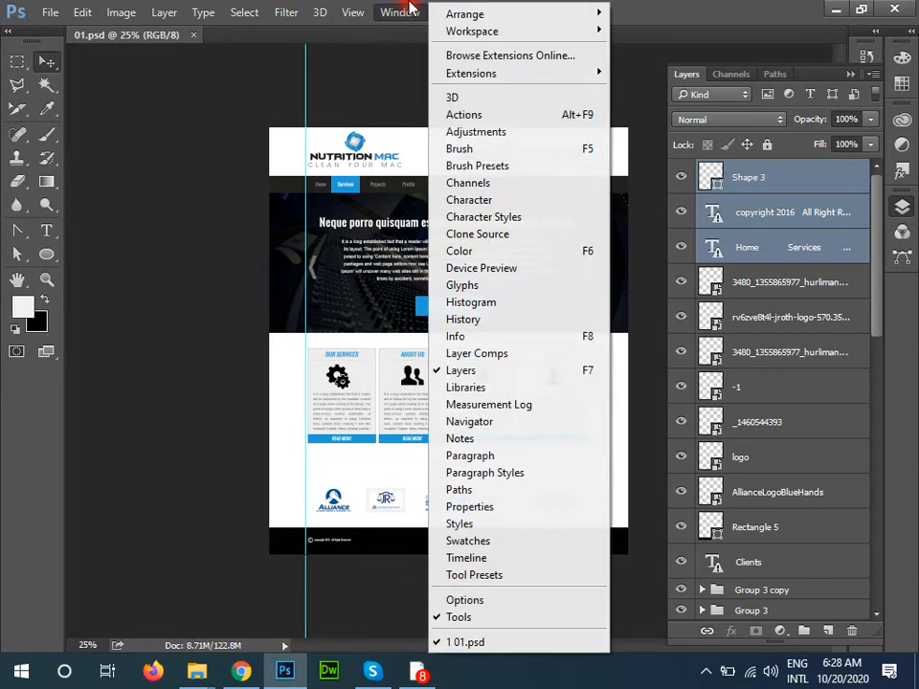
pyautogui.click(456, 600)
# Hide the Layers panel and show it again
pyautogui.click(407, 11)
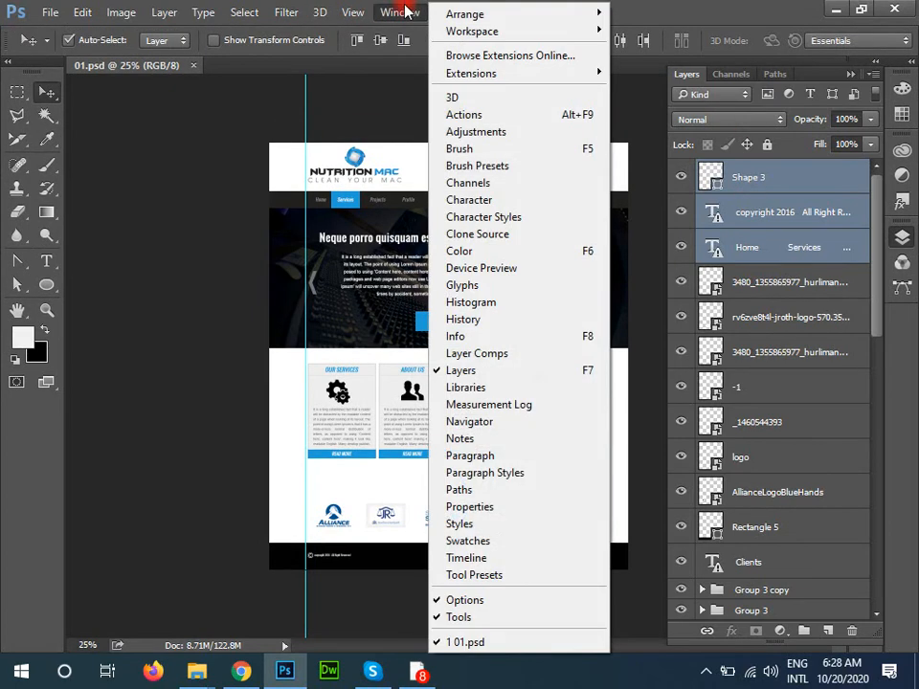
pyautogui.click(494, 371)
pyautogui.click(410, 9)
pyautogui.click(479, 372)
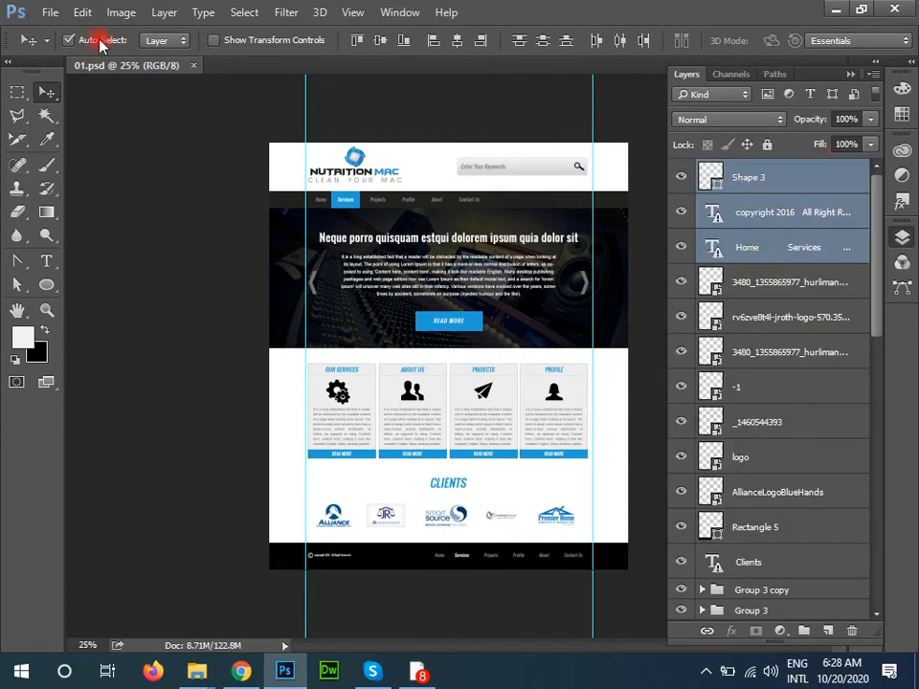
# Move the logo, banner text and button, service icons and client logos out of place with Auto-Select on, and discard those moves
pyautogui.moveTo(334, 149); pyautogui.dragTo(319, 232)
pyautogui.moveTo(427, 327); pyautogui.dragTo(378, 236)
pyautogui.moveTo(465, 278); pyautogui.dragTo(524, 226)
pyautogui.moveTo(410, 400); pyautogui.dragTo(399, 305)
pyautogui.moveTo(334, 392); pyautogui.dragTo(359, 325)
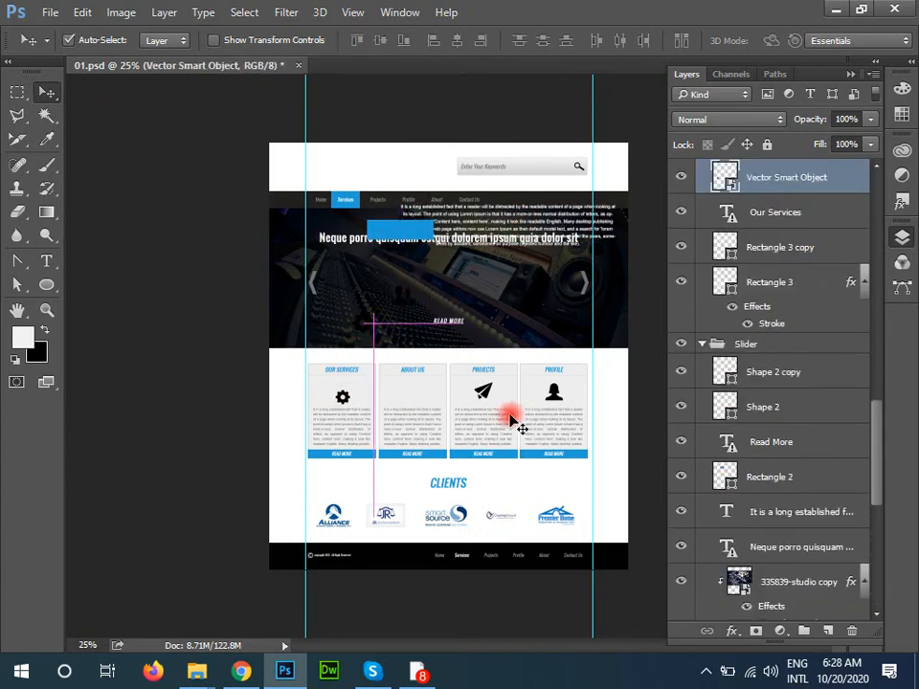
pyautogui.moveTo(503, 392); pyautogui.dragTo(466, 339)
pyautogui.moveTo(555, 393); pyautogui.dragTo(513, 337)
pyautogui.moveTo(457, 507); pyautogui.dragTo(439, 382)
pyautogui.moveTo(554, 517); pyautogui.dragTo(509, 403)
pyautogui.moveTo(396, 447); pyautogui.dragTo(482, 396)
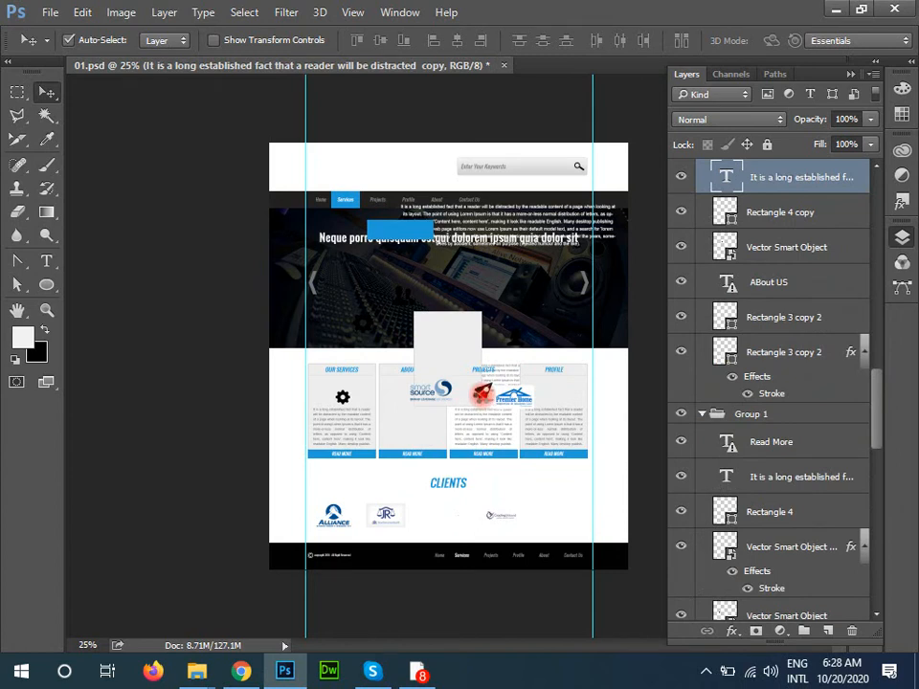
pyautogui.hotkey('ctrl', 's')
pyautogui.click(439, 264)
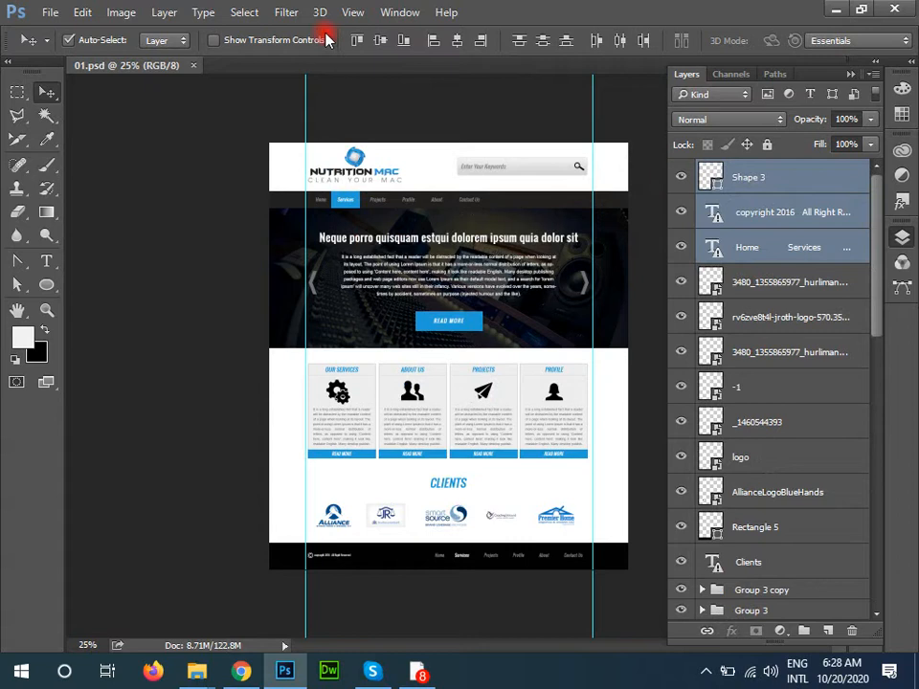
# At 100% zoom, draw a slice around the Nutrition Mac header logo and nudge it up slightly
pyautogui.hotkey('ctrl', '1')
pyautogui.moveTo(340, 112); pyautogui.dragTo(562, 536)
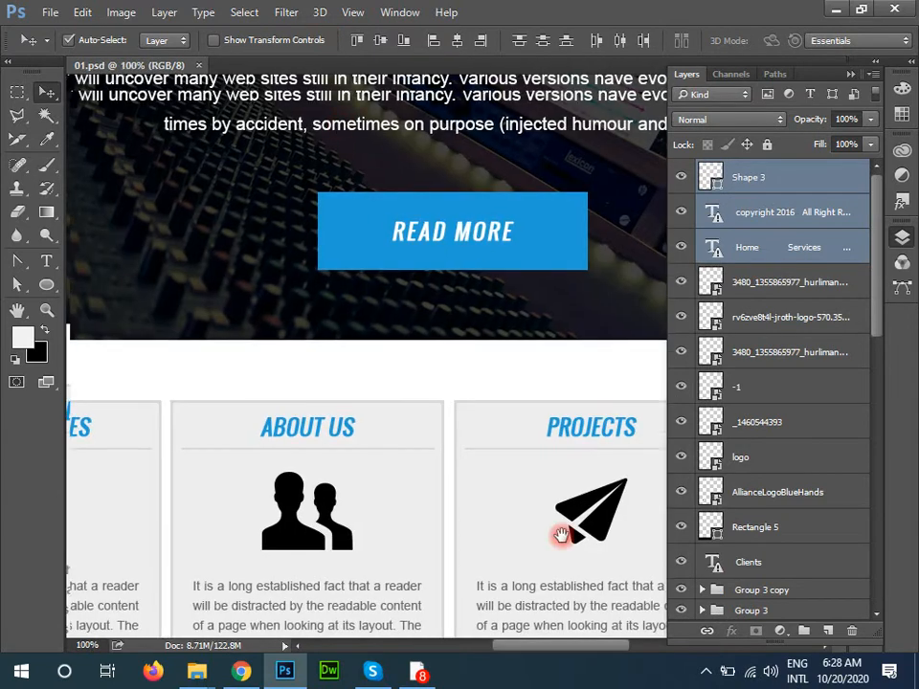
pyautogui.moveTo(239, 91); pyautogui.dragTo(519, 550)
pyautogui.moveTo(343, 270); pyautogui.dragTo(322, 493)
pyautogui.moveTo(18, 139); pyautogui.dragTo(116, 179)
pyautogui.moveTo(149, 269); pyautogui.dragTo(547, 424)
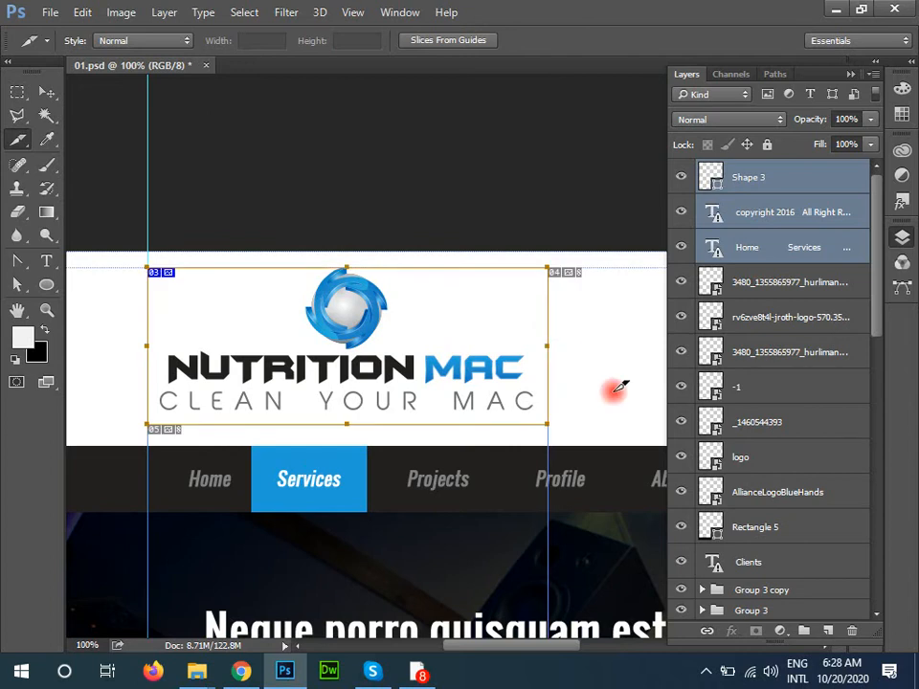
pyautogui.press('Up')
pyautogui.press('Up')
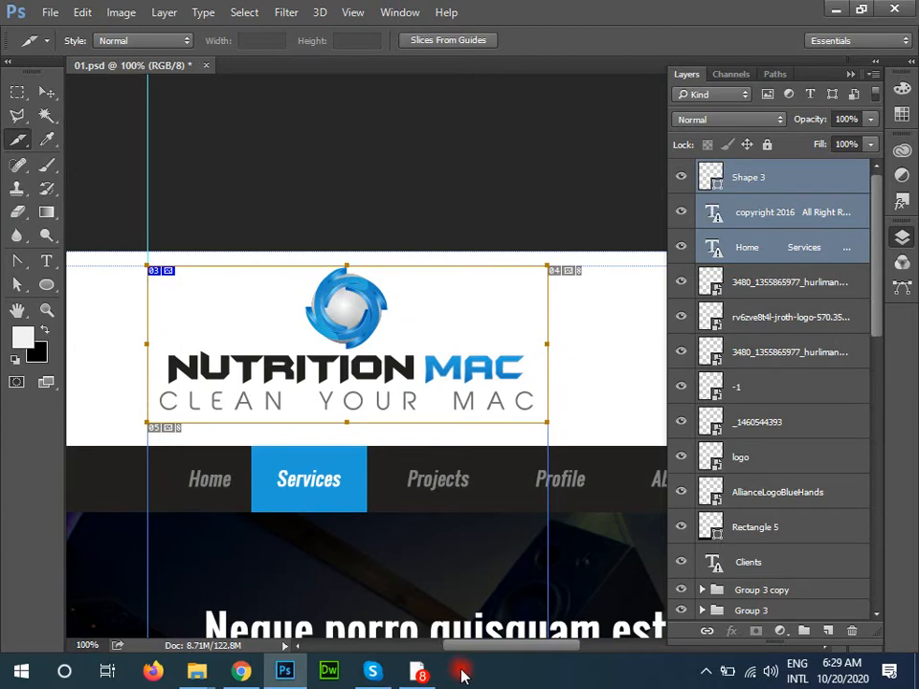
# Switch to Notepad, list the image formats JPEG, PNG and Gif on separate lines, and return to Photoshop
pyautogui.click(461, 675)
pyautogui.write('notepad')
pyautogui.press('Return')
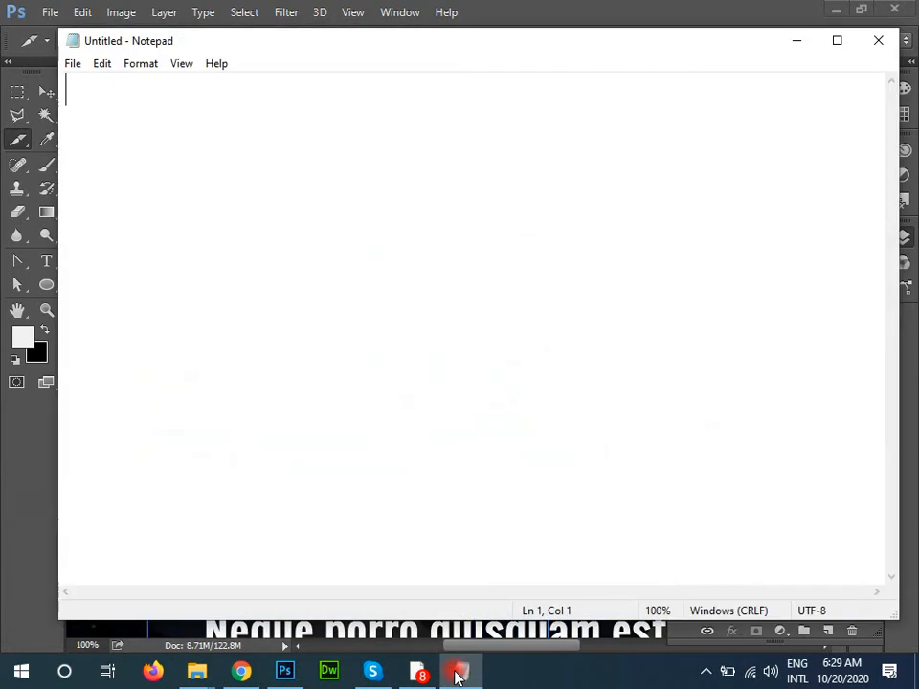
pyautogui.write('JPEG')
pyautogui.press('Return')
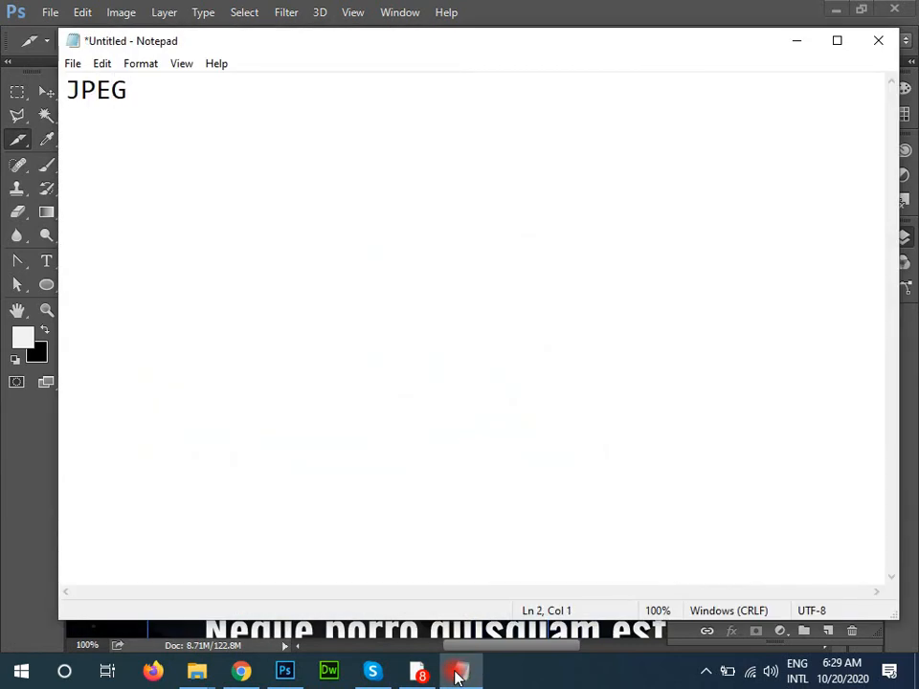
pyautogui.write('PNG ')
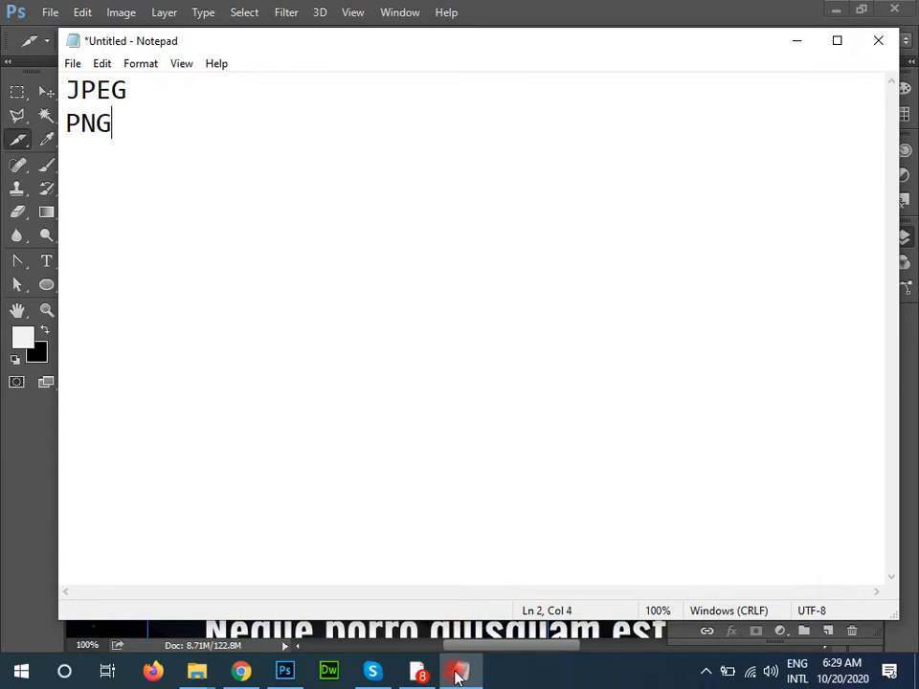
pyautogui.write('Gif')
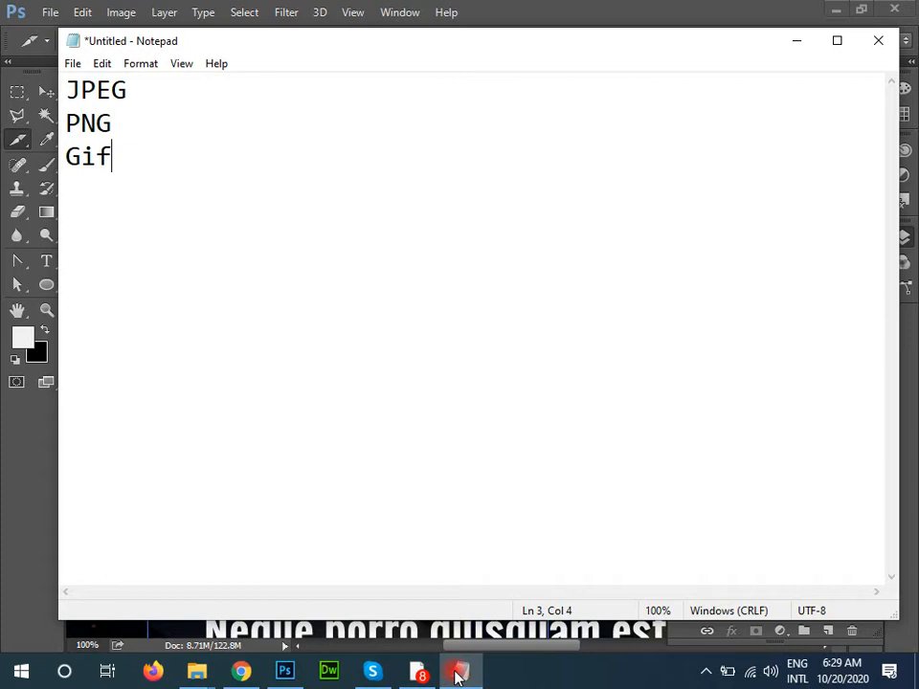
pyautogui.click(457, 676)
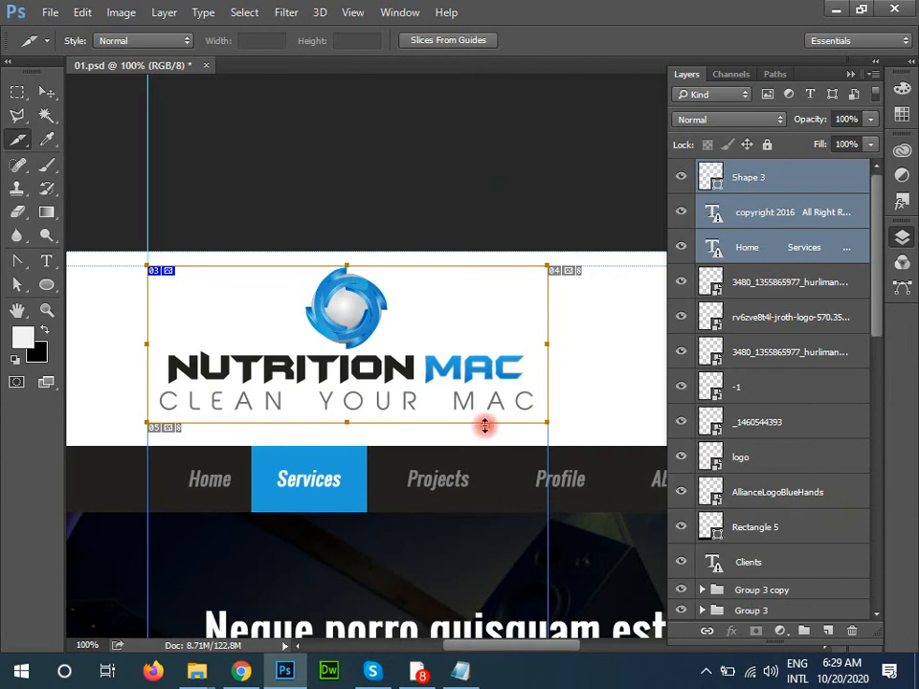
pyautogui.moveTo(505, 492); pyautogui.dragTo(449, 250)
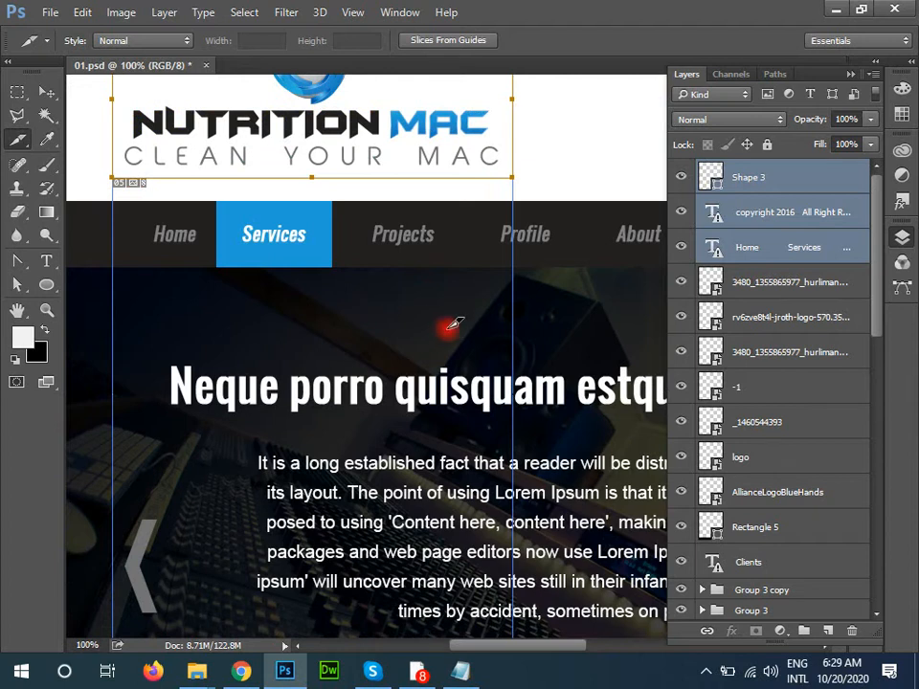
# Add the lines "text" and "solid" below the format list in Notepad and return to the layout with the Move tool
pyautogui.click(463, 671)
pyautogui.press('Return')
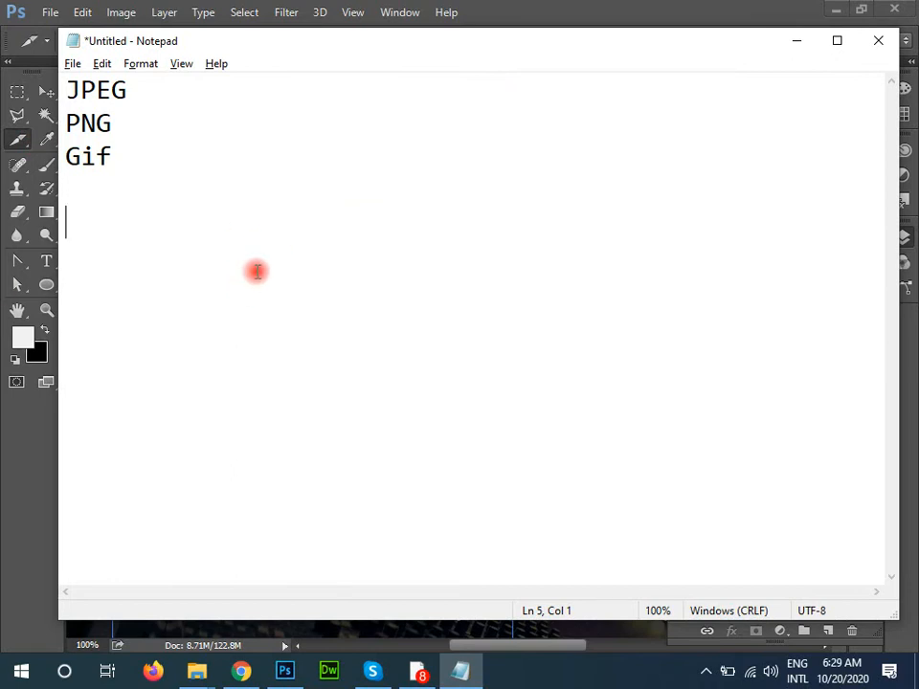
pyautogui.write('text')
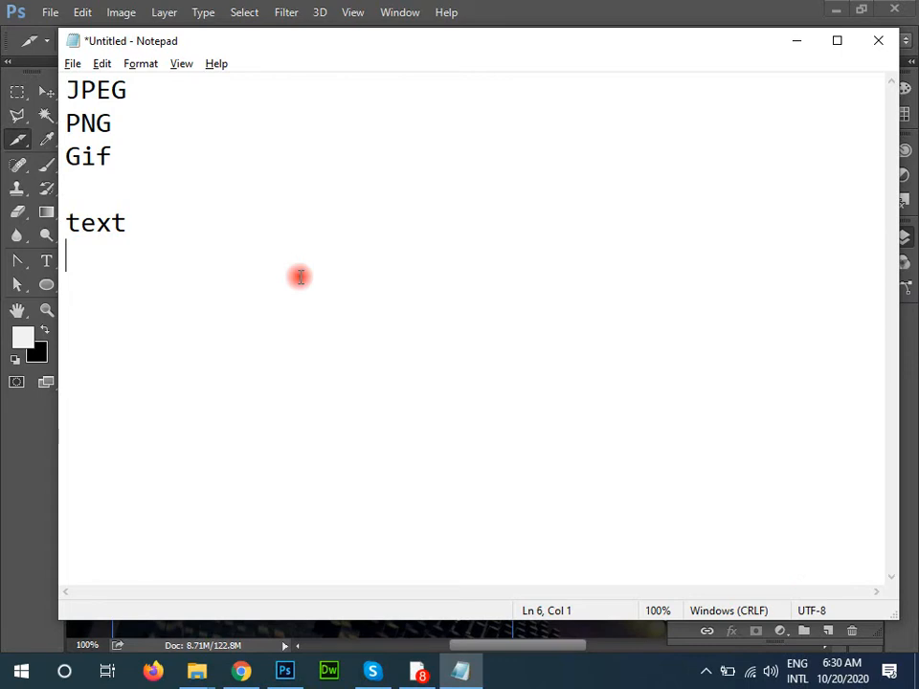
pyautogui.write('solid')
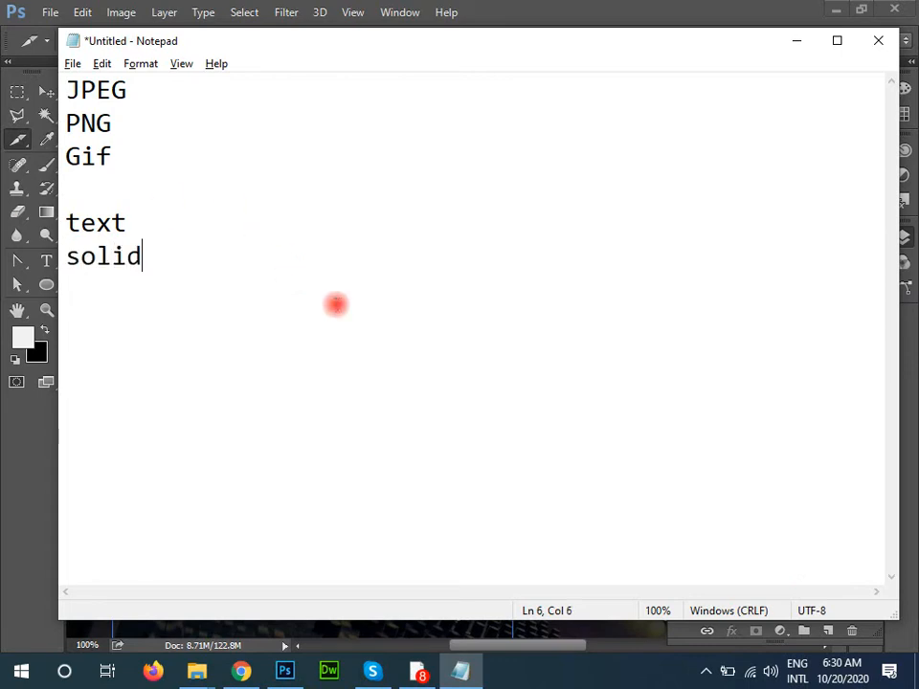
pyautogui.press('Return')
pyautogui.hotkey('alt', 'Tab')
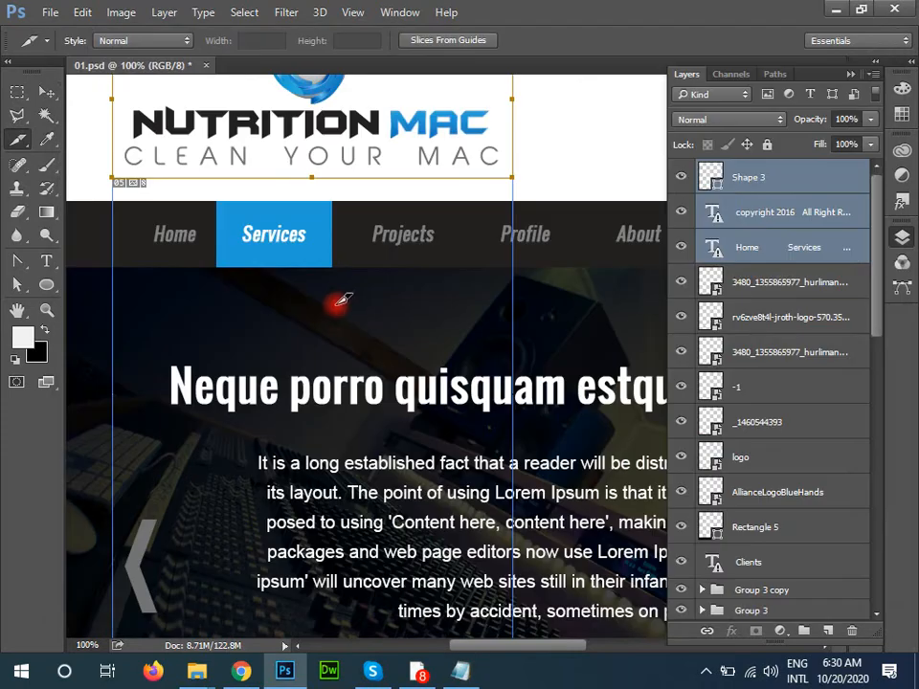
pyautogui.press('v')
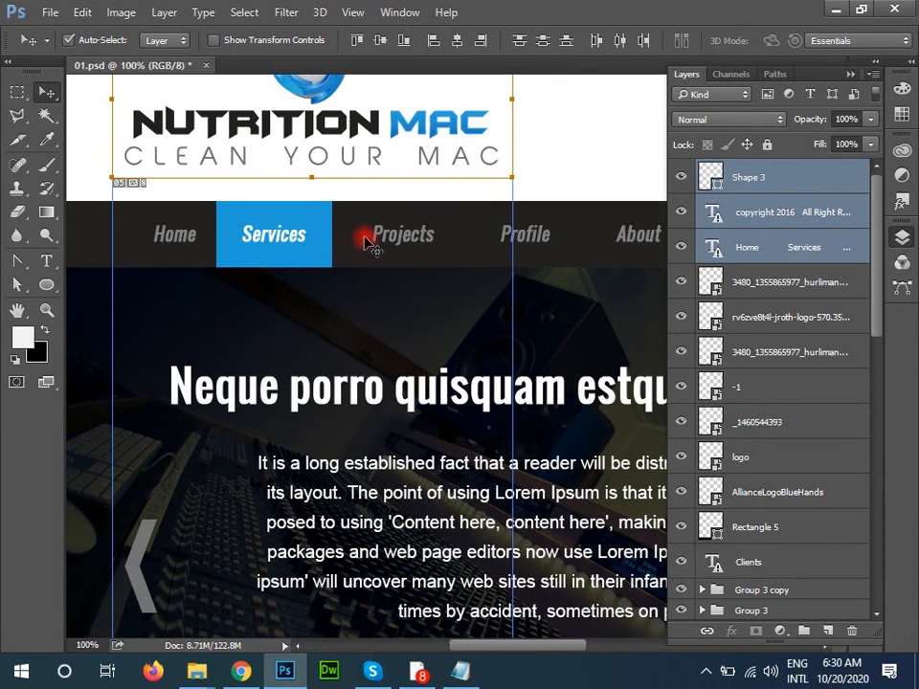
# Add the lines "multicolor" and "gradient" to the Notepad notes and highlight the "text" and "solid" lines
pyautogui.hotkey('alt', 'Tab')
pyautogui.press('Return')
pyautogui.write('multim')
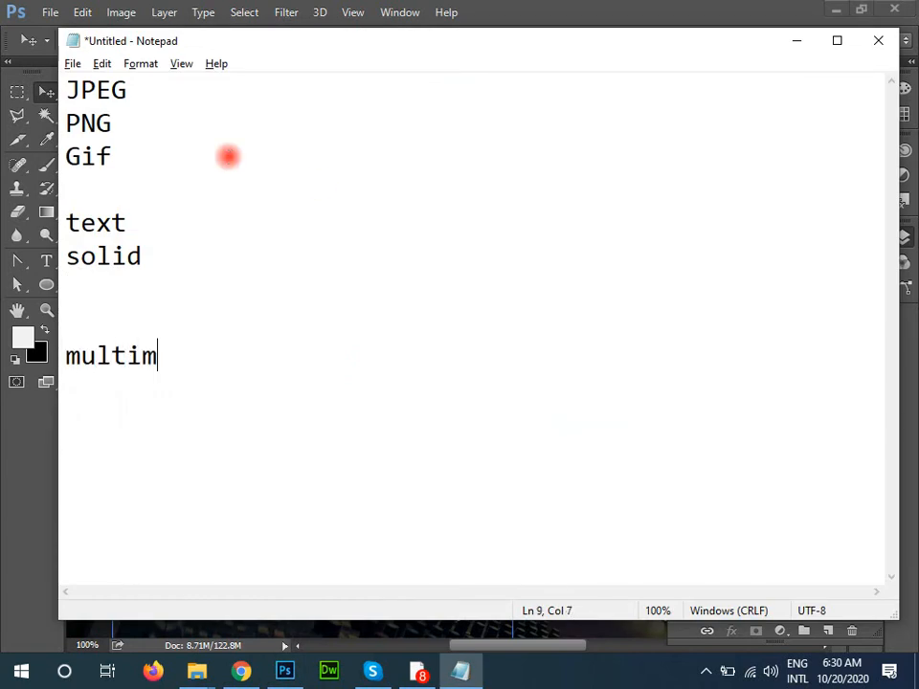
pyautogui.press('BackSpace')
pyautogui.write('color')
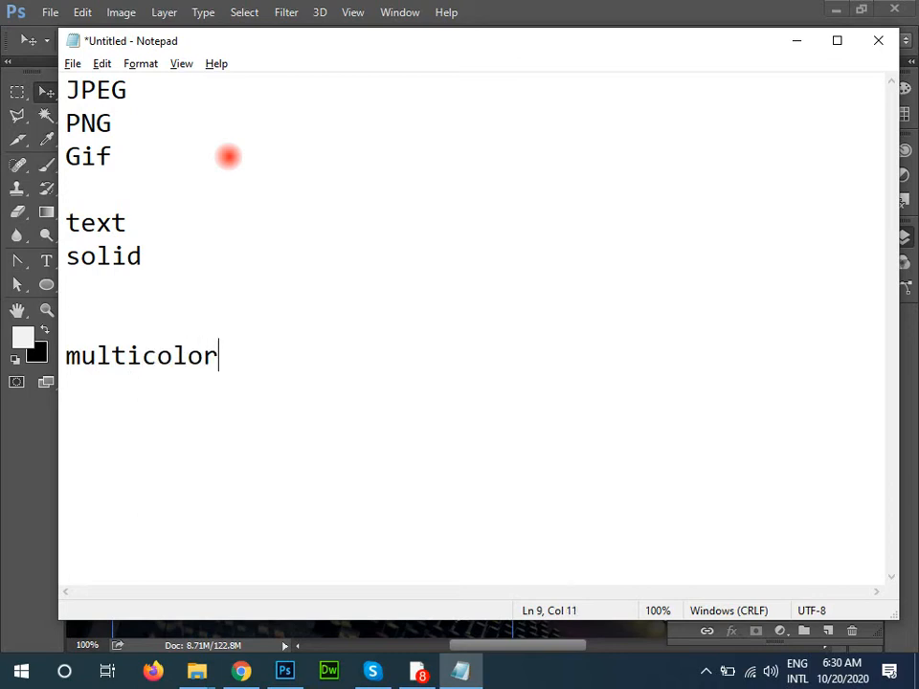
pyautogui.press('Return')
pyautogui.write('gra')
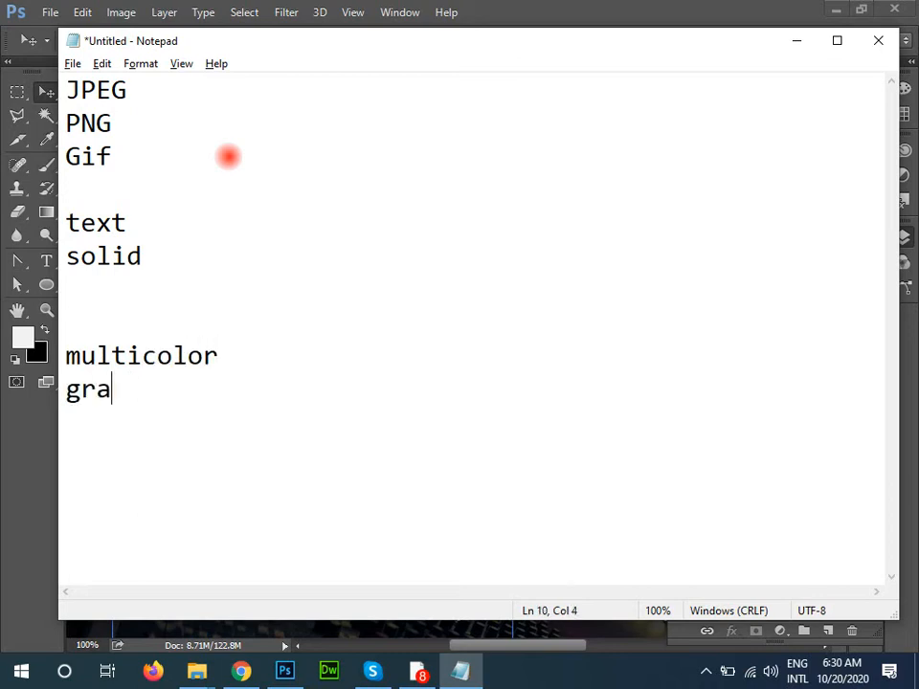
pyautogui.write('dient')
pyautogui.press('Return')
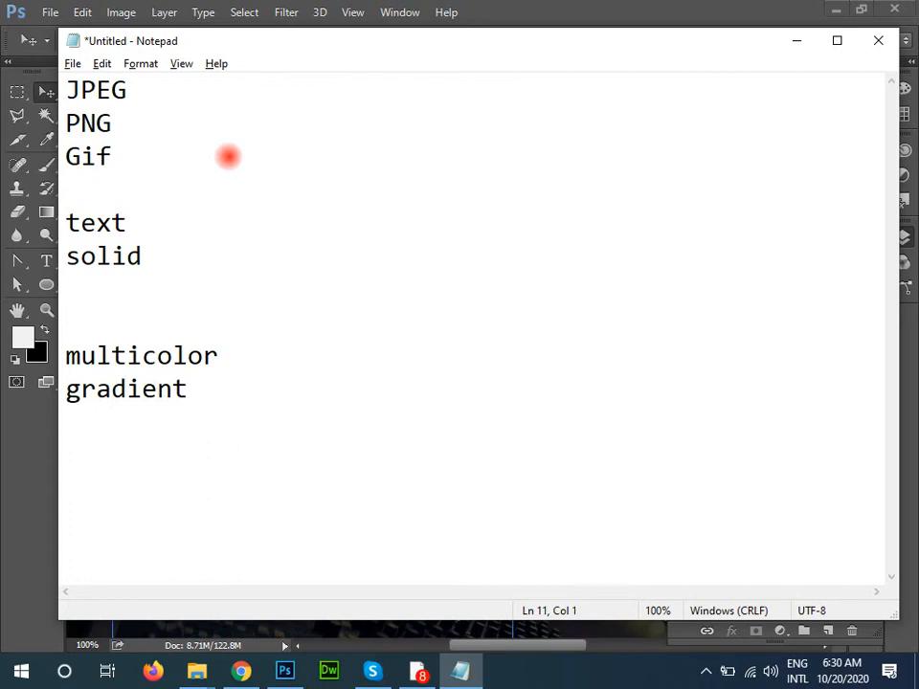
pyautogui.click(156, 248)
pyautogui.moveTo(156, 248); pyautogui.dragTo(65, 222)
pyautogui.hotkey('alt', 'Tab')
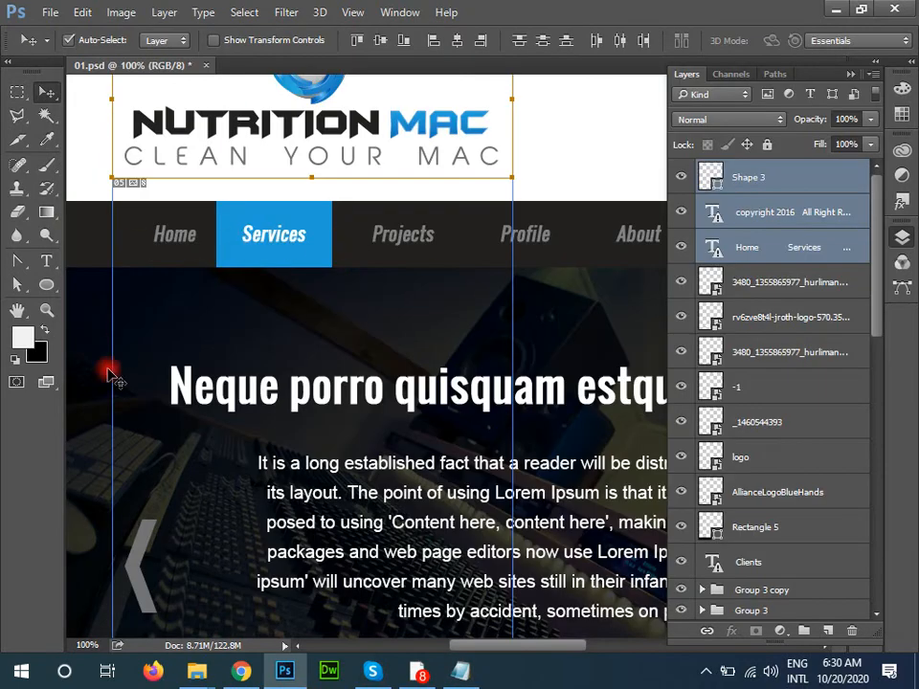
# Sample several points of the dark navigation bar with the foreground Color Picker to check its colour
pyautogui.click(24, 343)
pyautogui.moveTo(356, 107); pyautogui.dragTo(721, 165)
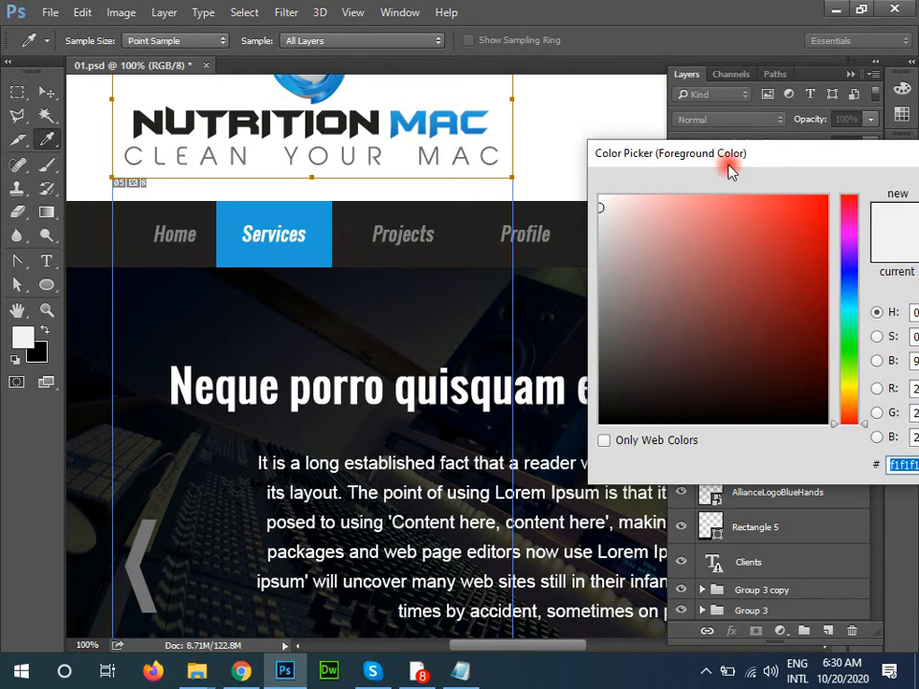
pyautogui.moveTo(729, 158); pyautogui.dragTo(693, 136)
pyautogui.click(355, 232)
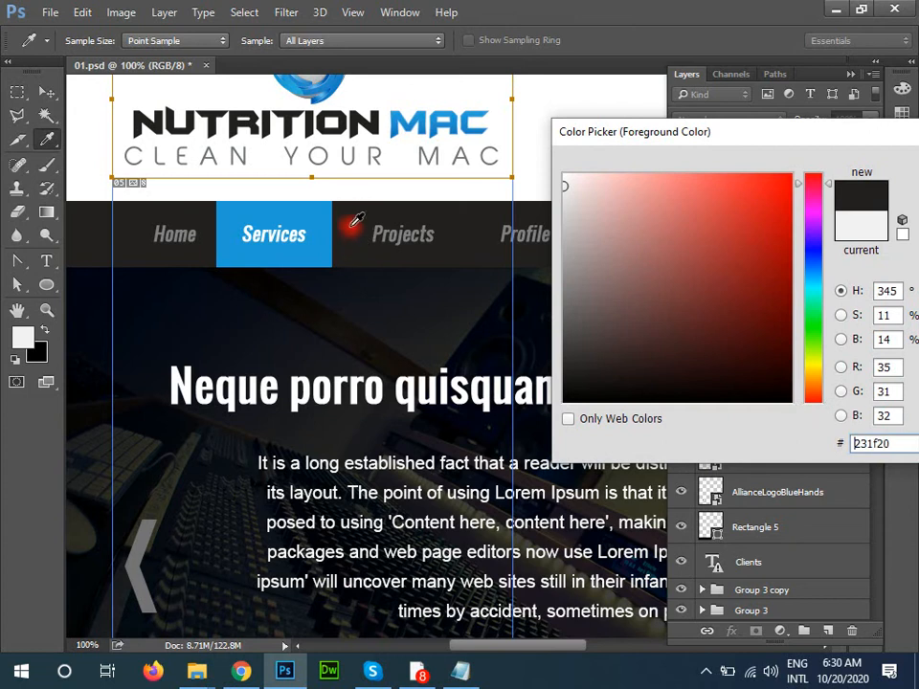
pyautogui.moveTo(354, 256); pyautogui.dragTo(345, 225)
# Sample points across the header search box to compare its shades, and cancel the Color Picker
pyautogui.moveTo(539, 275); pyautogui.dragTo(11, 380)
pyautogui.moveTo(275, 351); pyautogui.dragTo(57, 307)
pyautogui.moveTo(200, 353); pyautogui.dragTo(339, 395)
pyautogui.moveTo(352, 220)
pyautogui.mouseDown()
pyautogui.moveTo(359, 267)
pyautogui.moveTo(831, 474)
pyautogui.moveTo(853, 401)
pyautogui.mouseUp()
pyautogui.moveTo(915, 477); pyautogui.dragTo(435, 224)
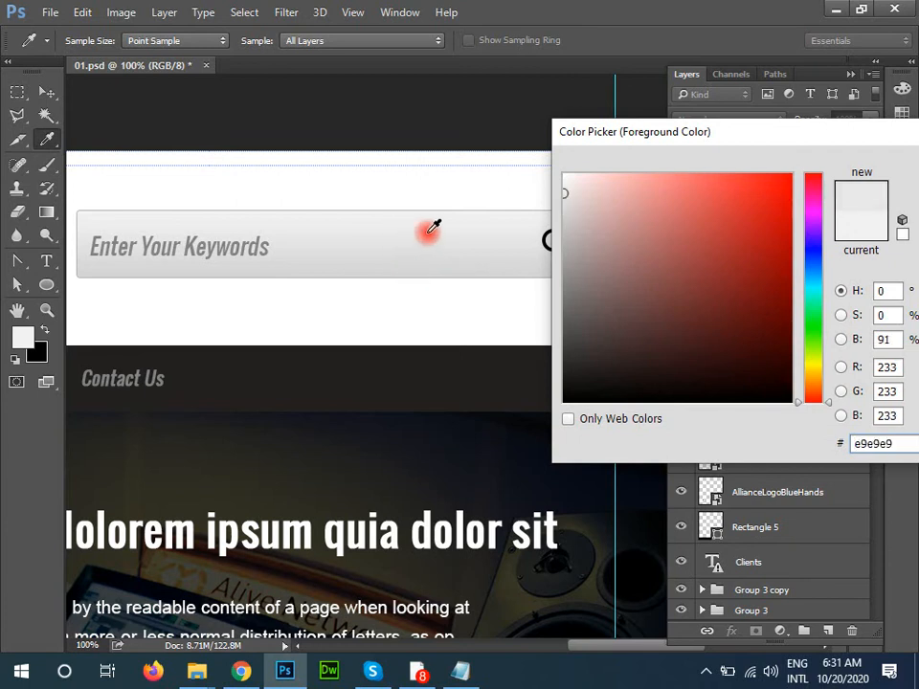
pyautogui.press('Escape')
pyautogui.moveTo(395, 439); pyautogui.dragTo(535, 358)
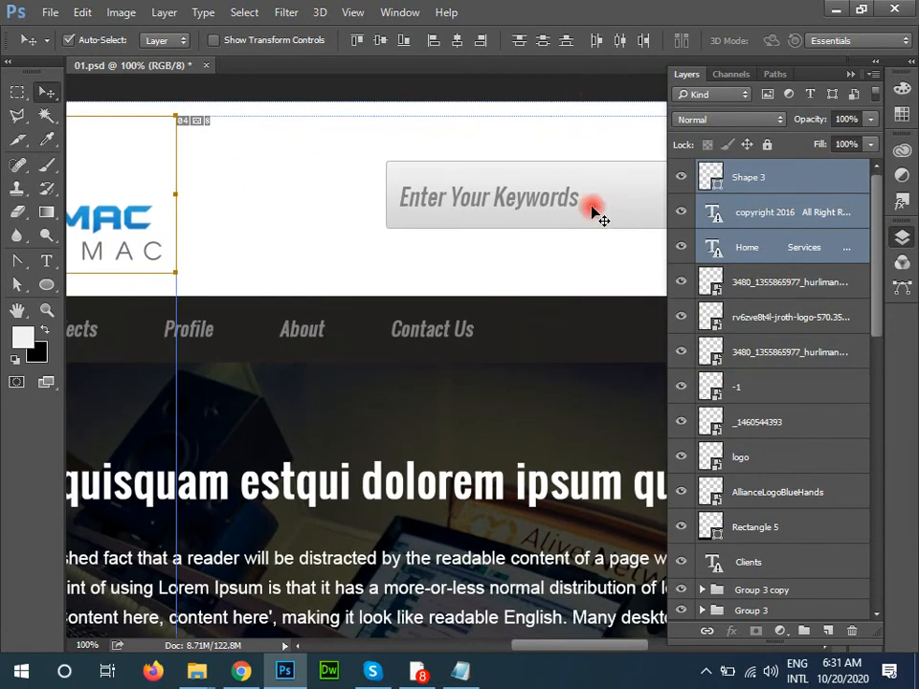
# Draw a slice over the full height of the search box, about 74 px high, in the empty area beside the placeholder text
pyautogui.press('z')
pyautogui.moveTo(544, 167); pyautogui.dragTo(662, 343)
pyautogui.moveTo(512, 396); pyautogui.dragTo(322, 438)
pyautogui.click(18, 141)
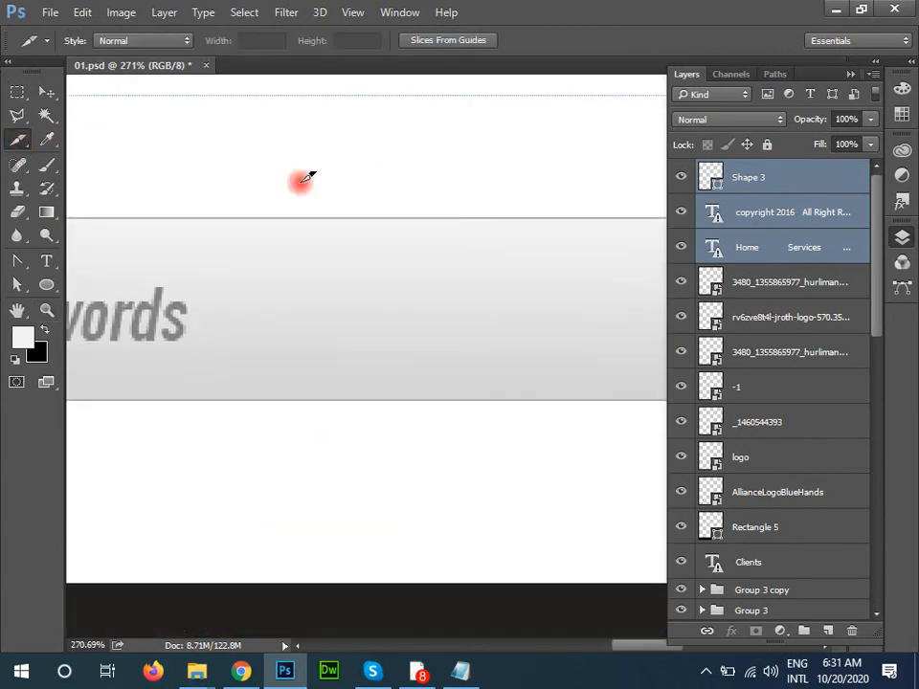
pyautogui.moveTo(350, 219); pyautogui.dragTo(420, 401)
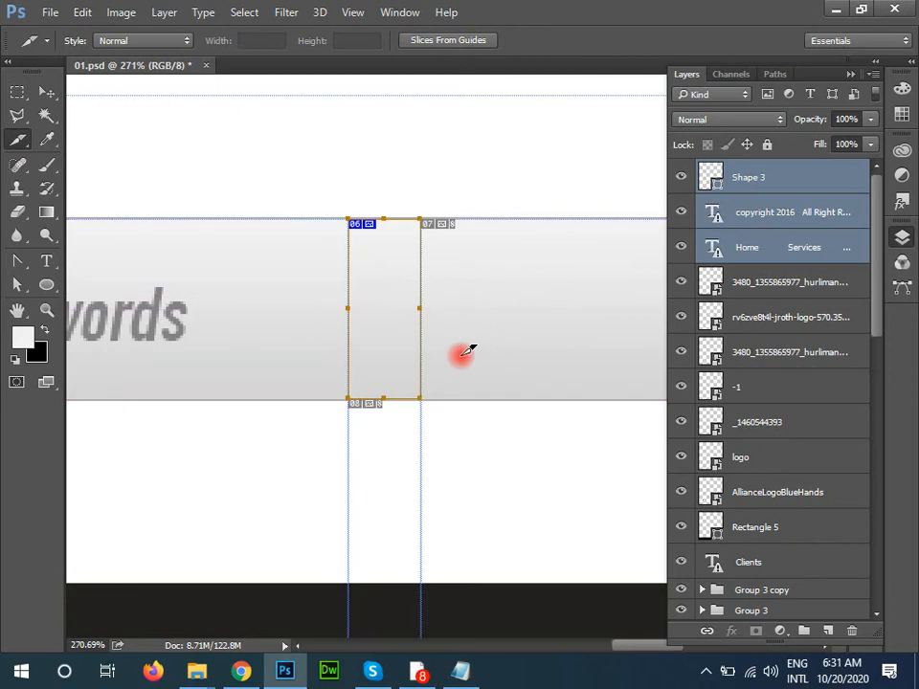
# Set the search box slice's width to 1 px in its slice options
pyautogui.doubleClick(388, 322)
pyautogui.doubleClick(583, 356)
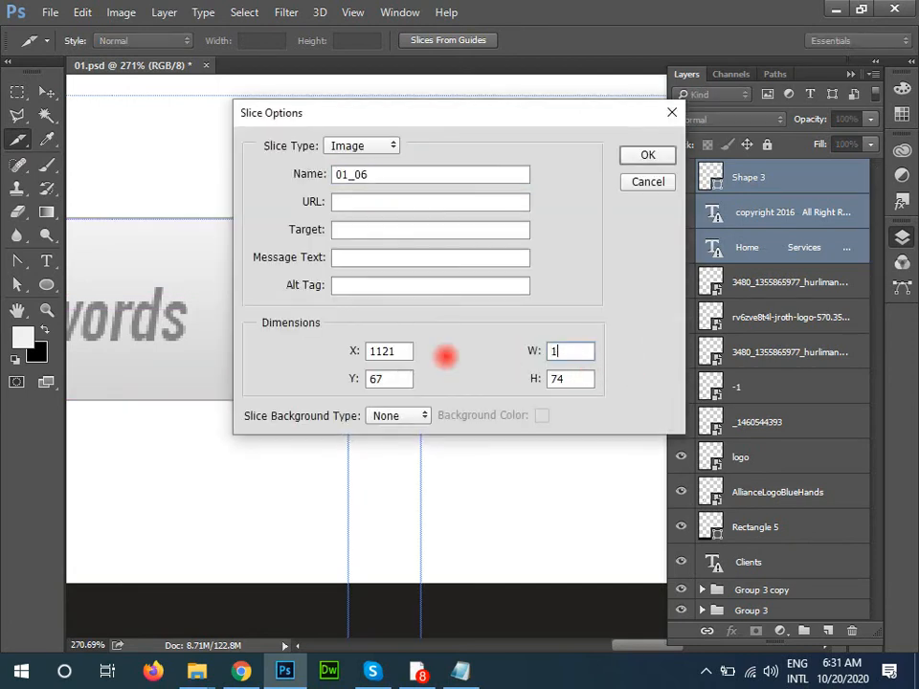
pyautogui.press('Return')
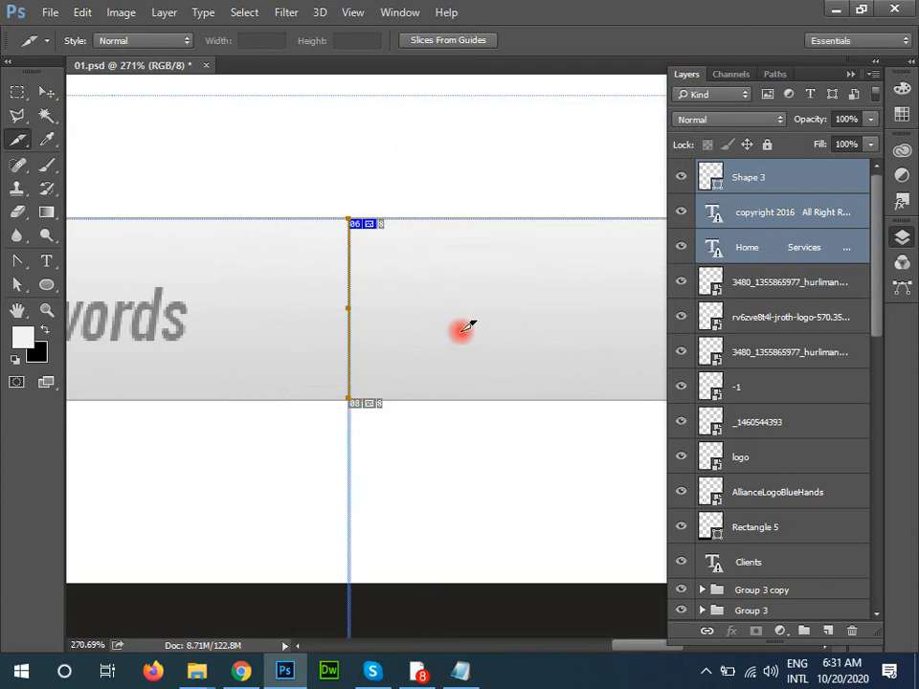
# Draw a full-width slice around the dark slider banner beneath the navigation bar
pyautogui.scroll(-3, 461, 335)
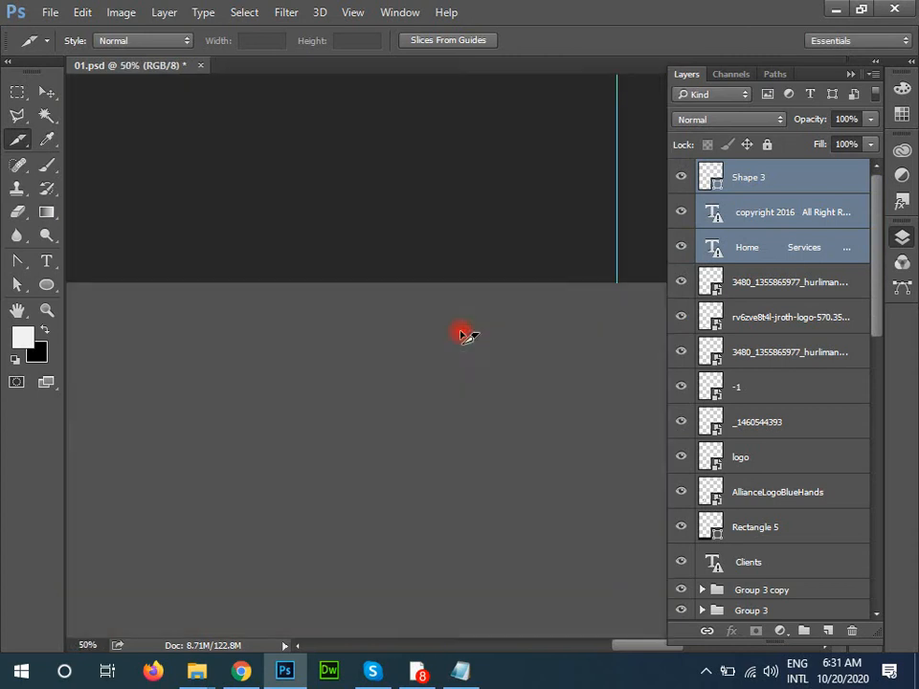
pyautogui.moveTo(287, 400); pyautogui.dragTo(382, 113)
pyautogui.scroll(-1, 382, 116)
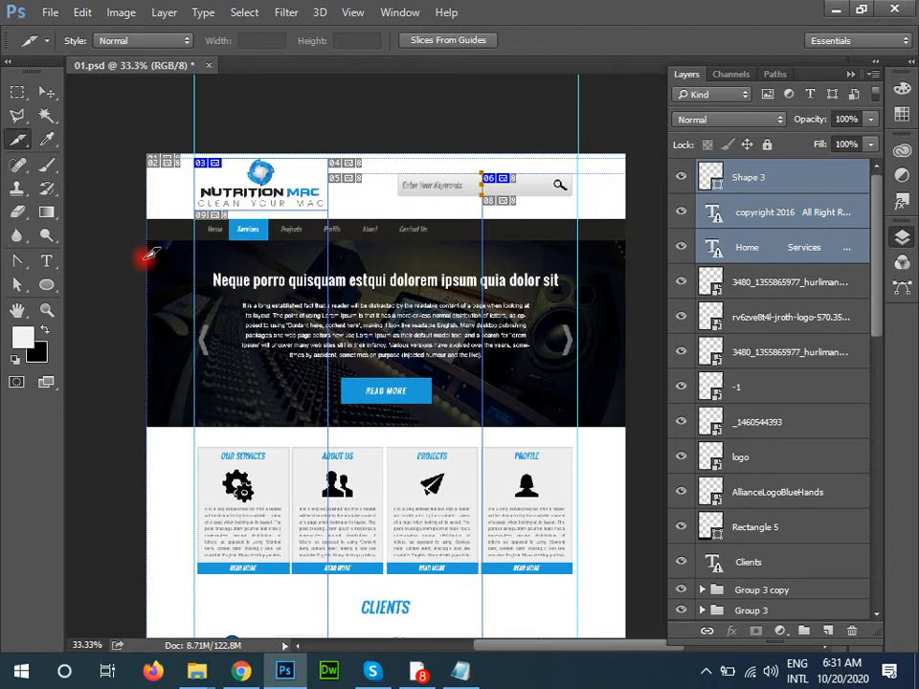
pyautogui.moveTo(148, 241); pyautogui.dragTo(630, 424)
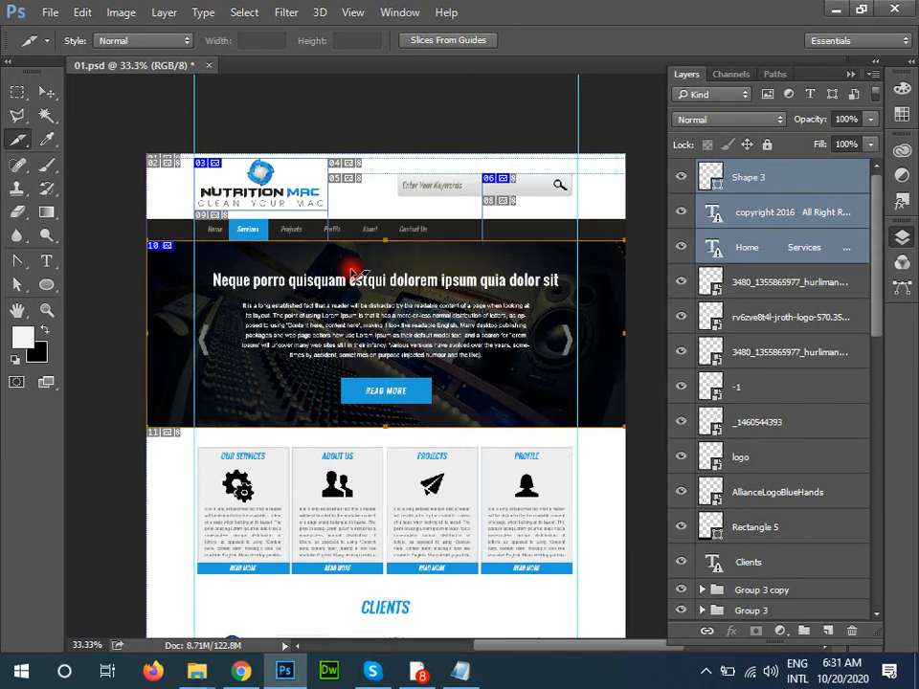
# Draw a slice around the gears icon in the Our Services card
pyautogui.moveTo(455, 459); pyautogui.dragTo(422, 250)
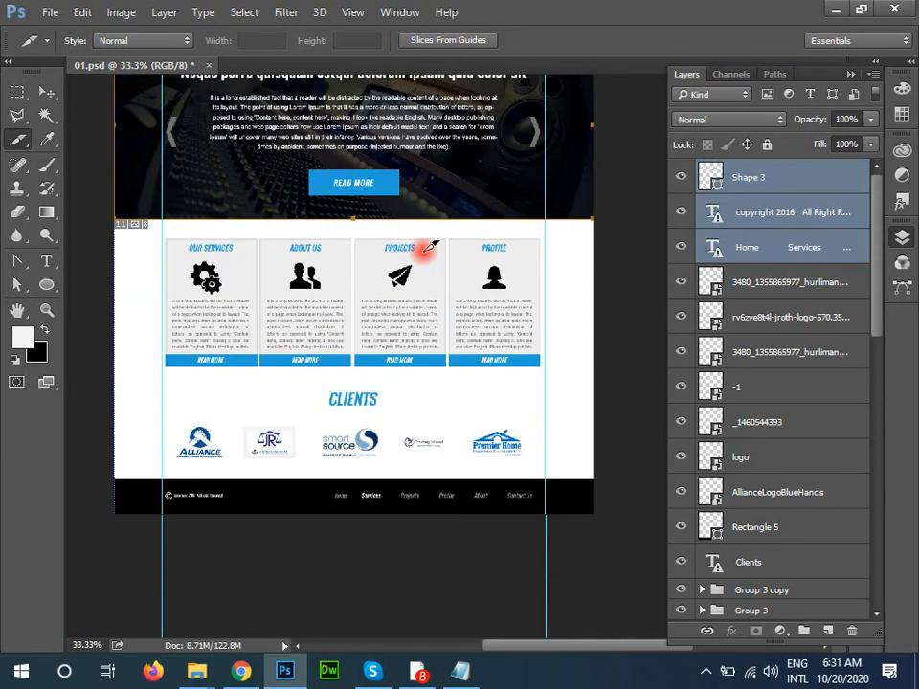
pyautogui.hotkey('ctrl', '1')
pyautogui.moveTo(281, 189); pyautogui.dragTo(635, 462)
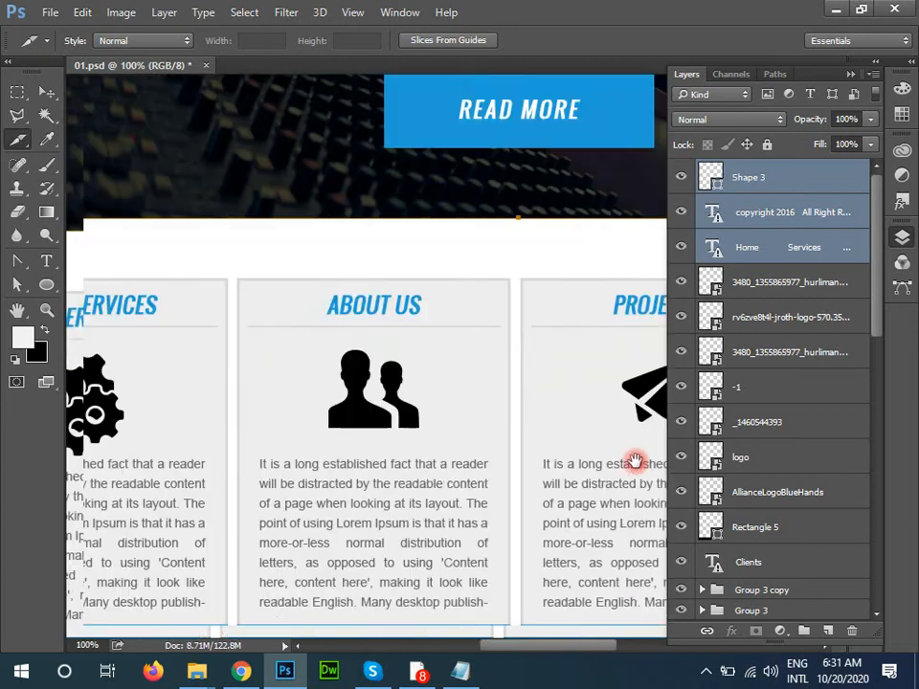
pyautogui.moveTo(203, 311); pyautogui.dragTo(397, 267)
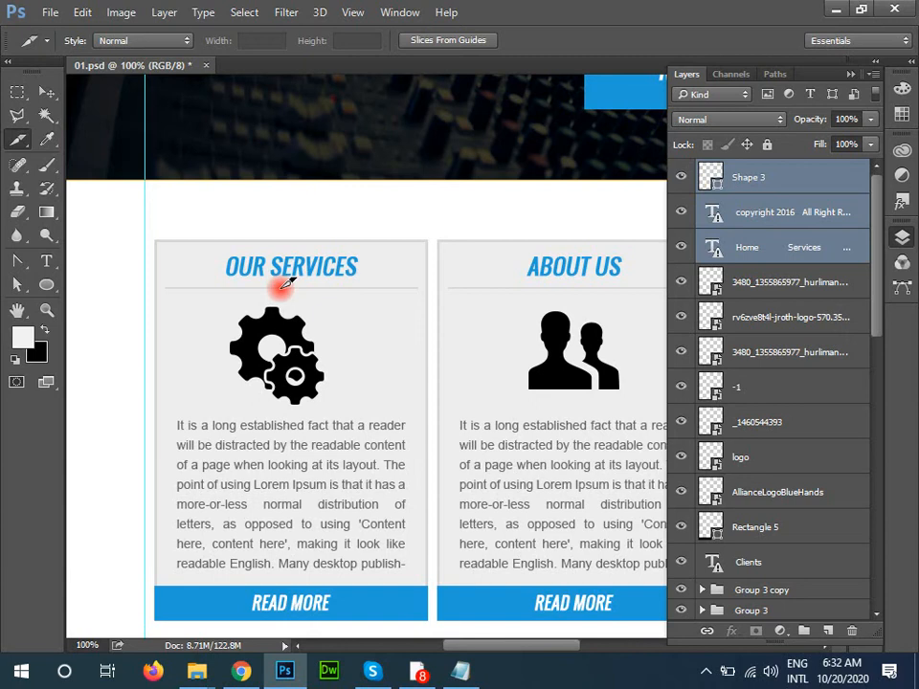
pyautogui.moveTo(214, 308); pyautogui.dragTo(345, 412)
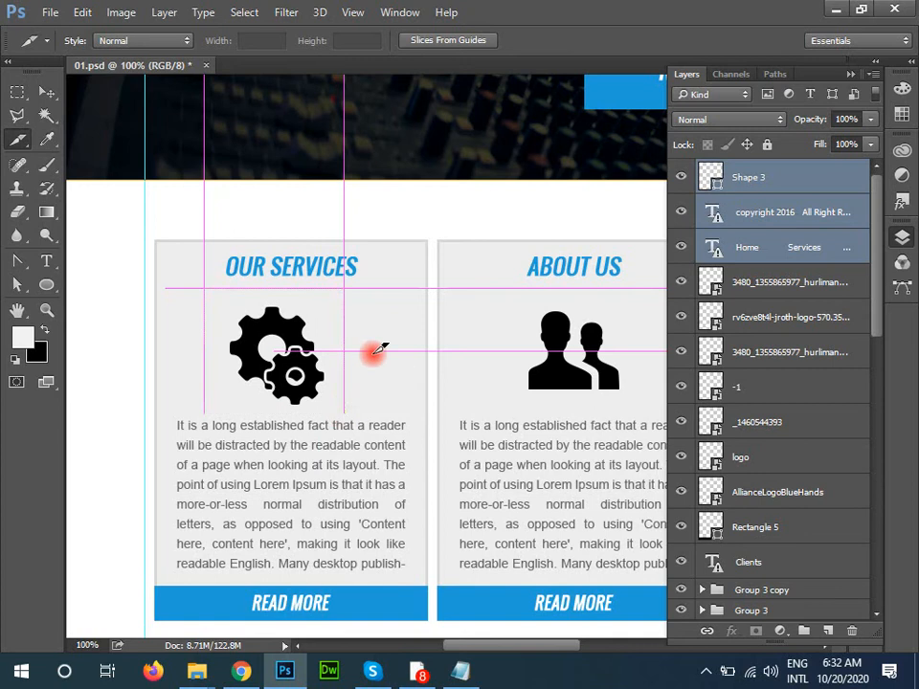
# Adjust the gears slice with the Slice Select tool, pulling its side edges in closer to the icon
pyautogui.rightClick(16, 148)
pyautogui.click(122, 196)
pyautogui.rightClick(21, 141)
pyautogui.click(92, 186)
pyautogui.moveTo(274, 294); pyautogui.dragTo(275, 303)
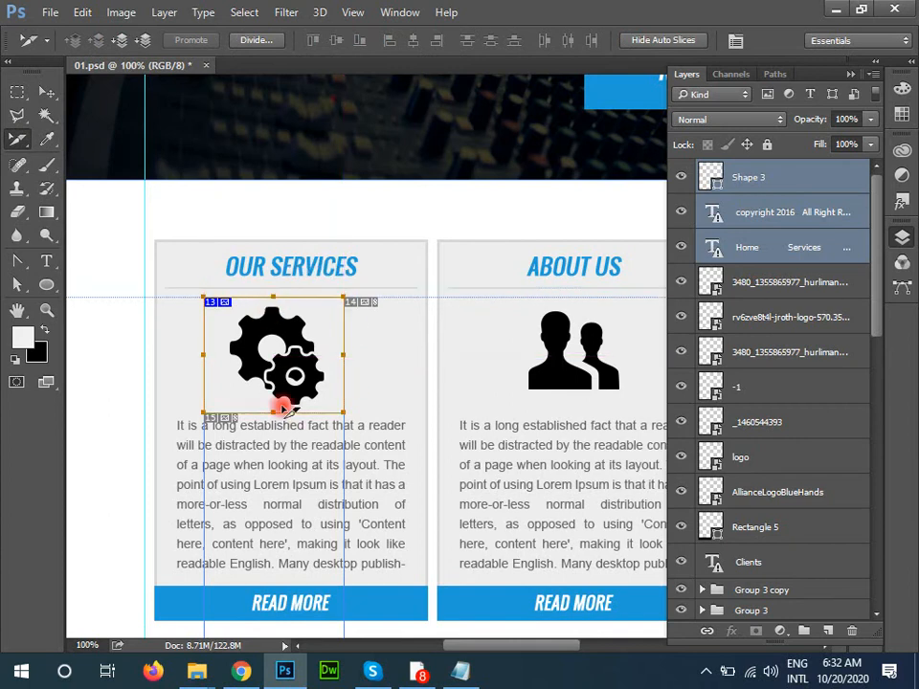
pyautogui.moveTo(205, 355); pyautogui.dragTo(218, 358)
pyautogui.moveTo(343, 355); pyautogui.dragTo(330, 355)
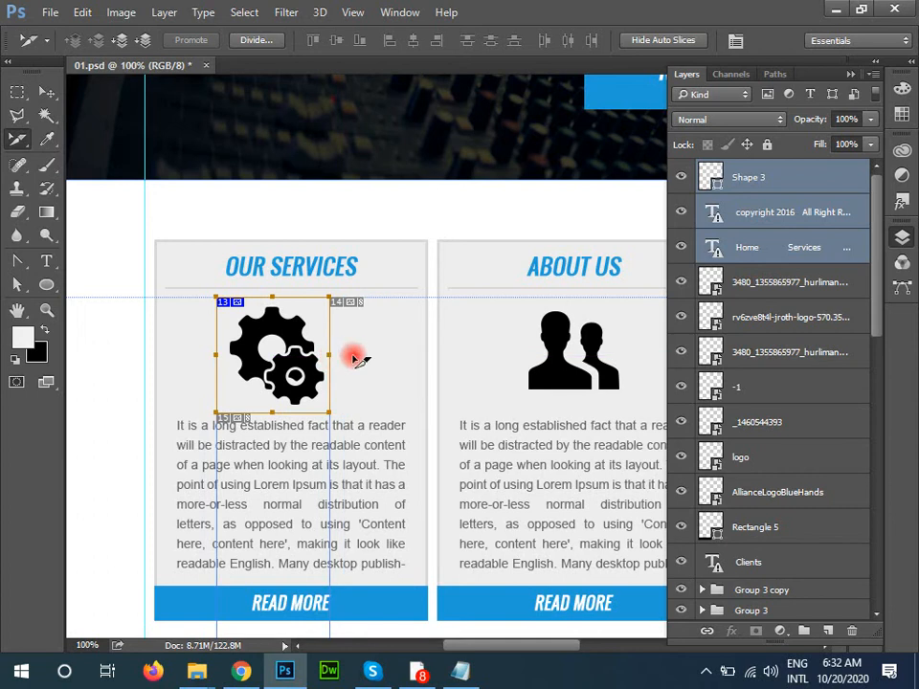
# Duplicate the gears slice onto the About Us people icon and nudge the copy left by two pixels
pyautogui.moveTo(354, 437); pyautogui.dragTo(265, 339)
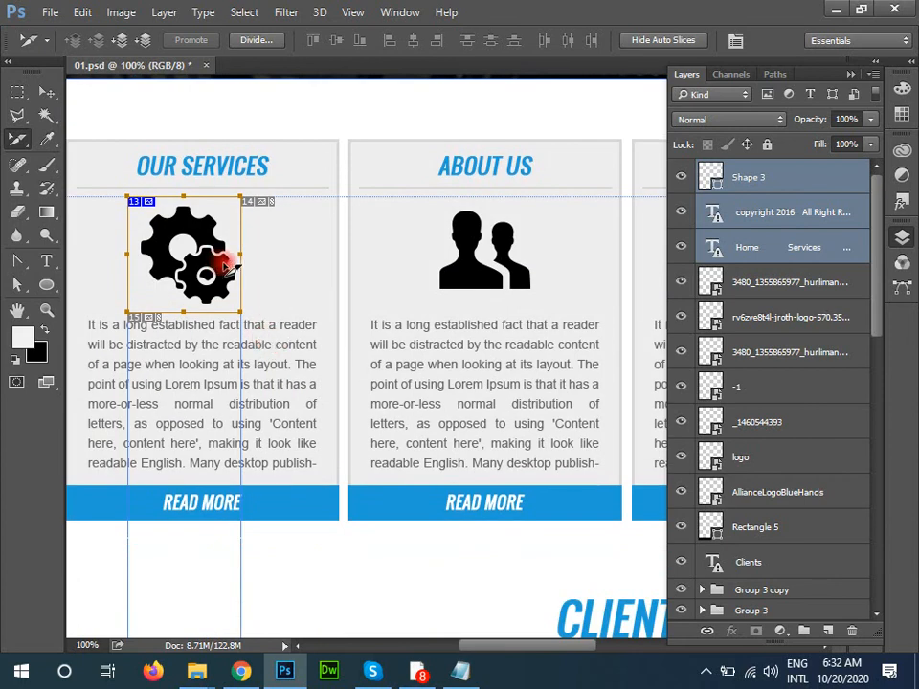
pyautogui.moveTo(151, 226); pyautogui.dragTo(453, 250)
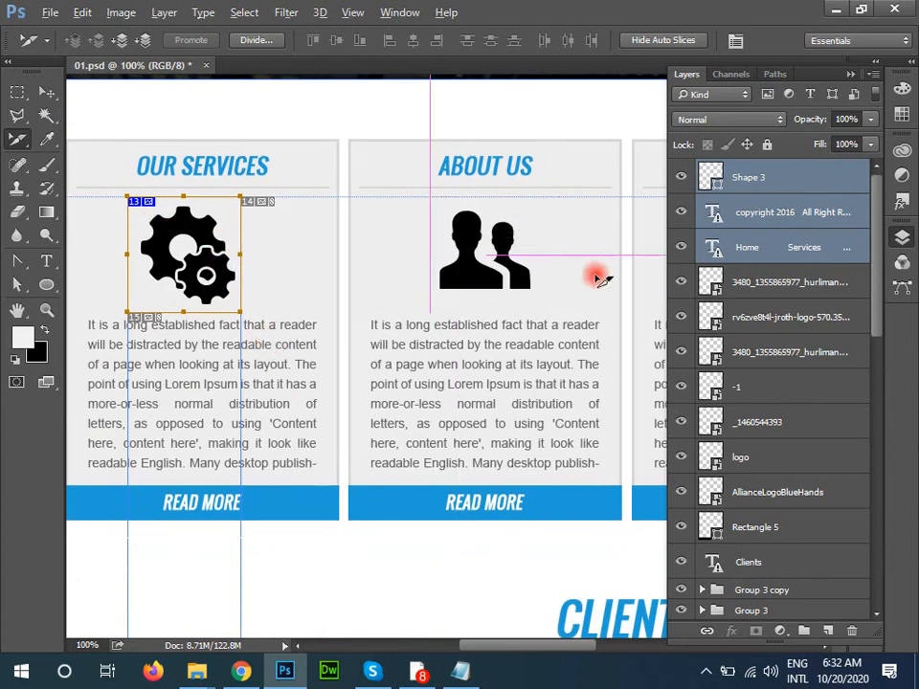
pyautogui.moveTo(536, 377); pyautogui.dragTo(226, 360)
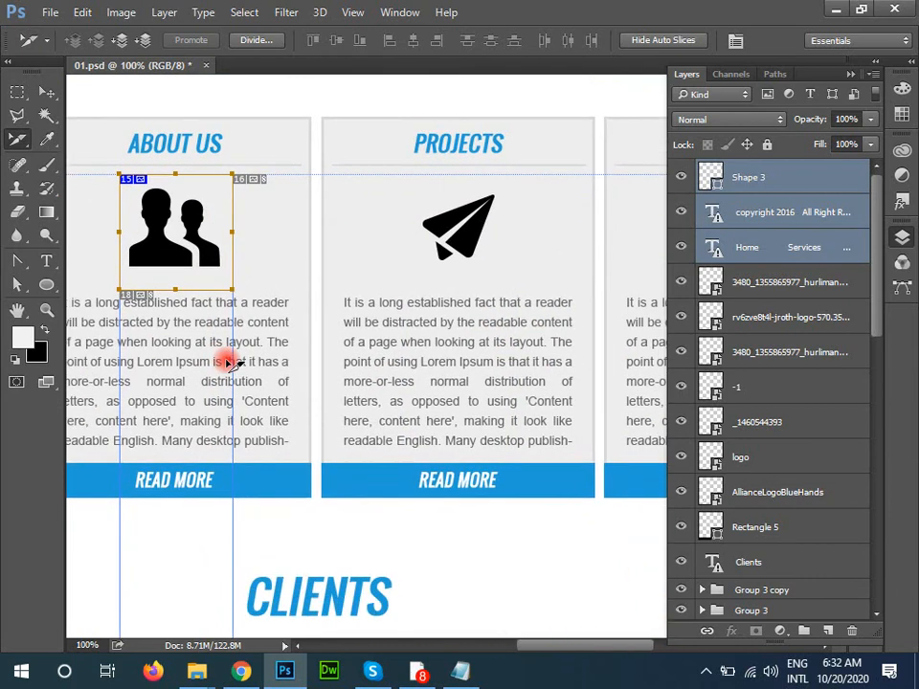
pyautogui.press('Left')
pyautogui.press('Left')
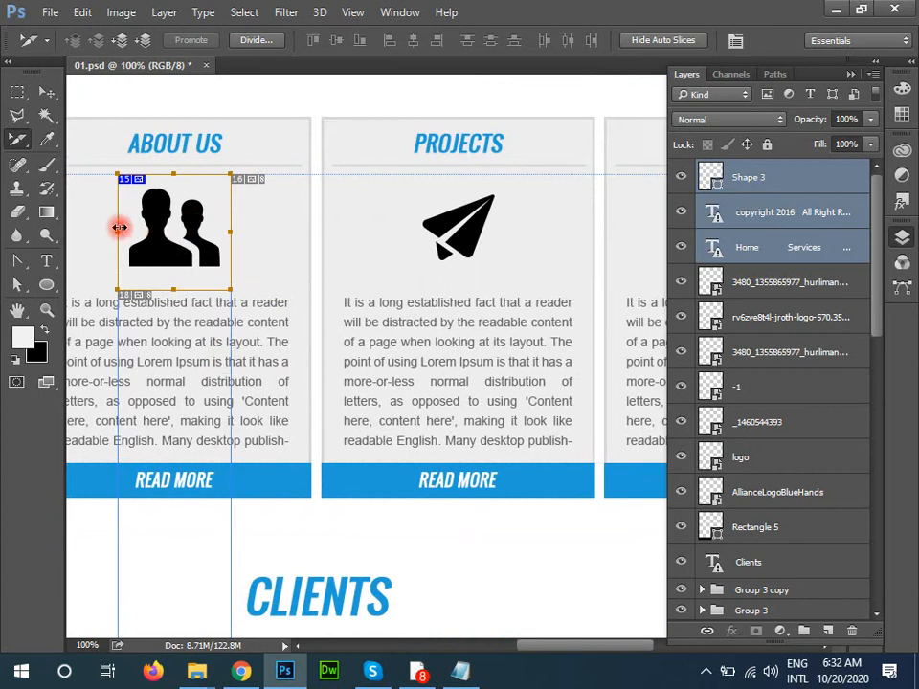
# Duplicate the icon slice onto the Projects paper plane and the Profile icon
pyautogui.moveTo(123, 222); pyautogui.dragTo(424, 260)
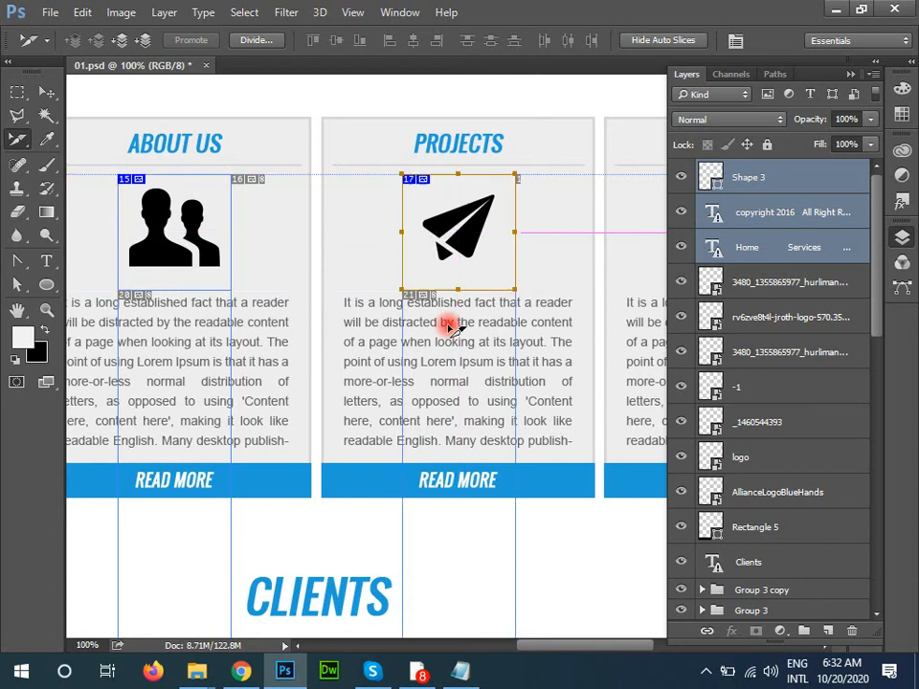
pyautogui.moveTo(499, 380); pyautogui.dragTo(345, 433)
pyautogui.moveTo(282, 290); pyautogui.dragTo(574, 293)
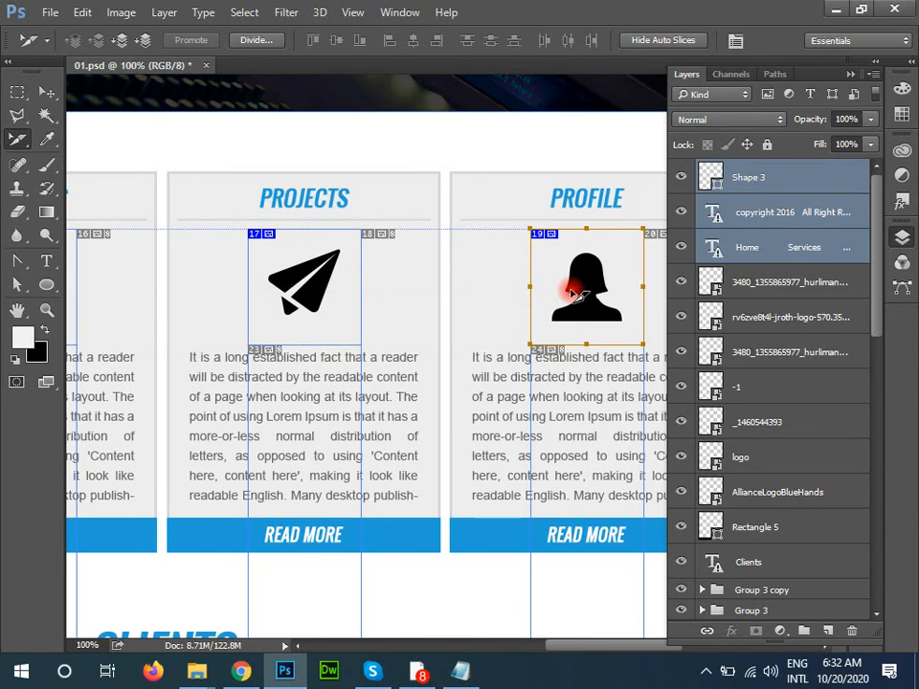
# Draw a slice around the Smart Source logo in the Clients section
pyautogui.hotkey('ctrl', '0')
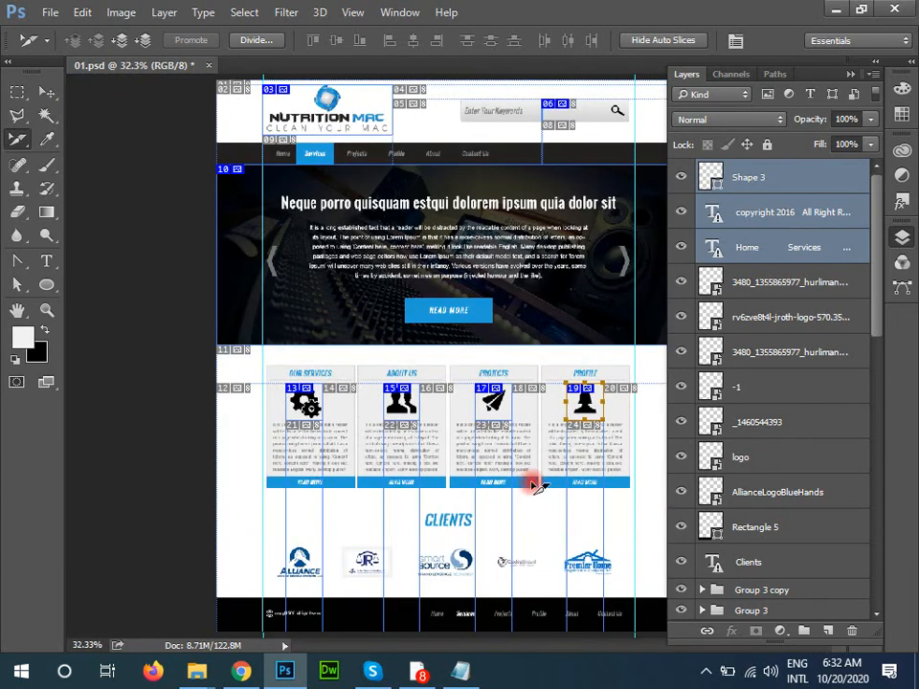
pyautogui.press('z')
pyautogui.moveTo(206, 525); pyautogui.dragTo(642, 652)
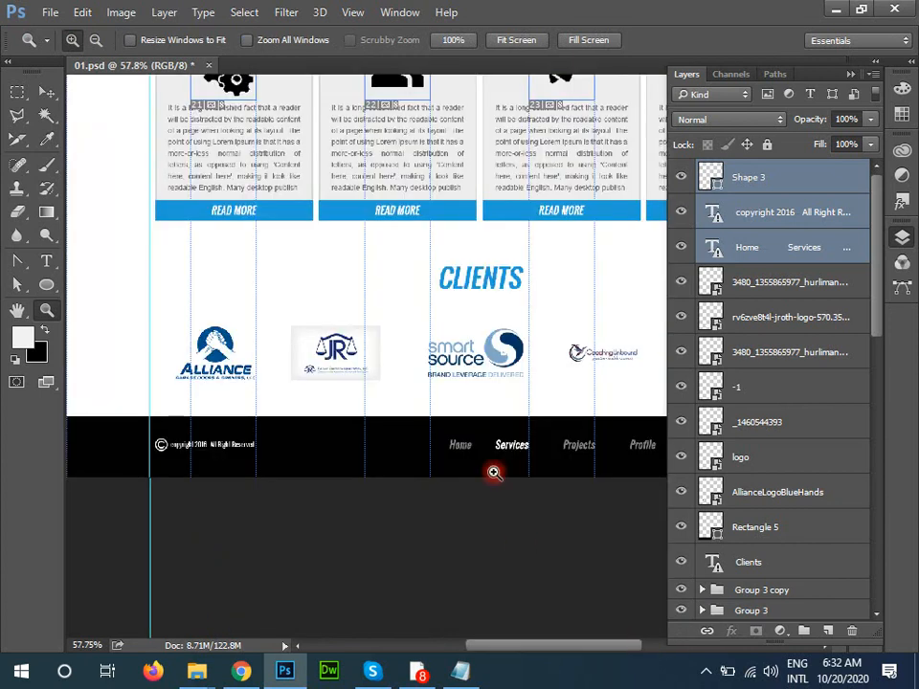
pyautogui.moveTo(316, 370); pyautogui.dragTo(313, 367)
pyautogui.click(18, 141)
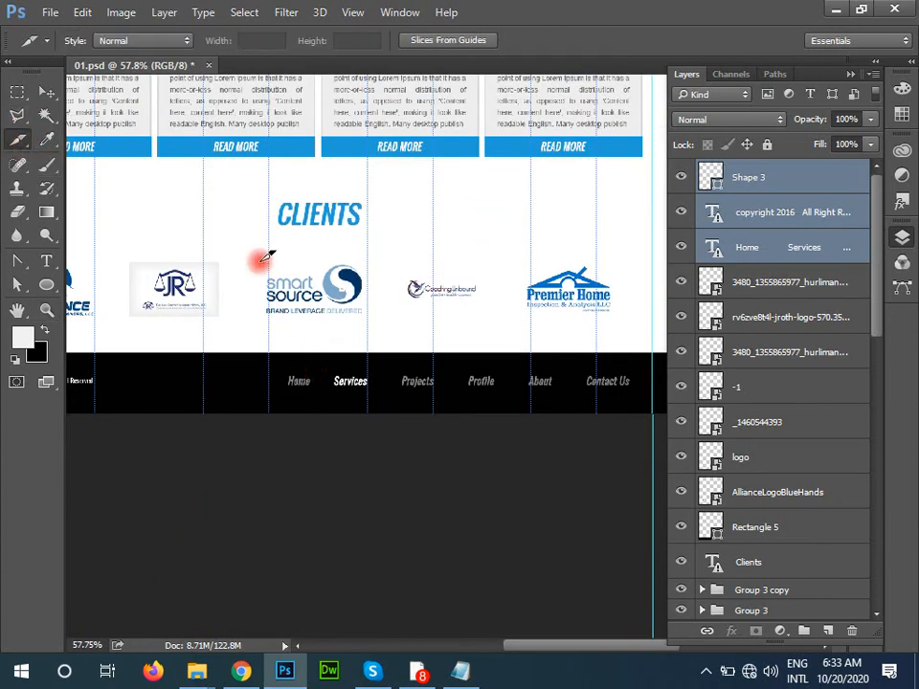
pyautogui.moveTo(263, 263); pyautogui.dragTo(375, 317)
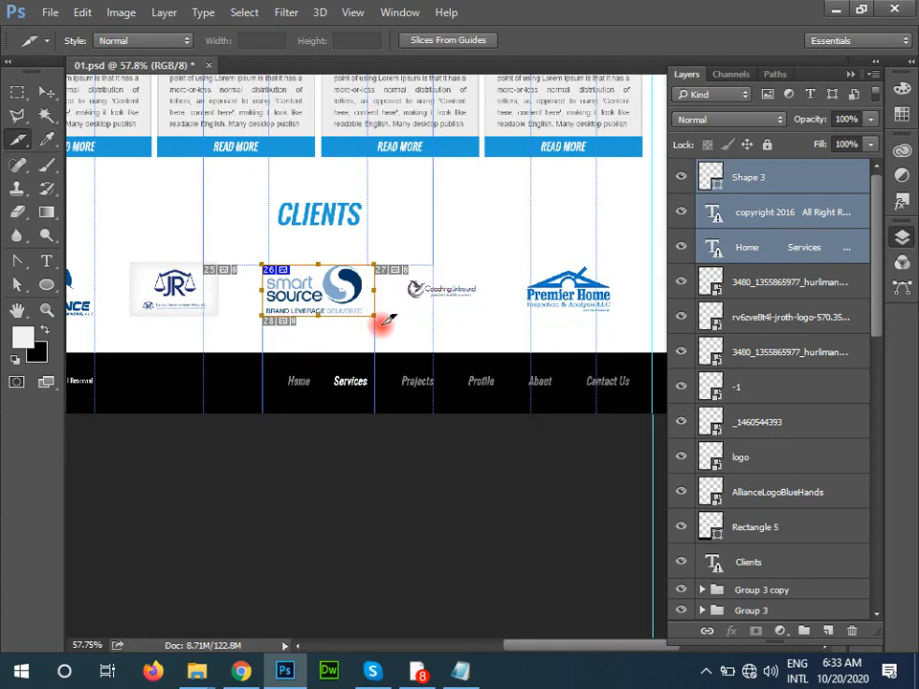
# Duplicate the Smart Source slice onto the Coaching Unbound, Premier Home, JR and Alliance logos
pyautogui.moveTo(302, 293); pyautogui.dragTo(555, 301)
pyautogui.moveTo(360, 352); pyautogui.dragTo(602, 414)
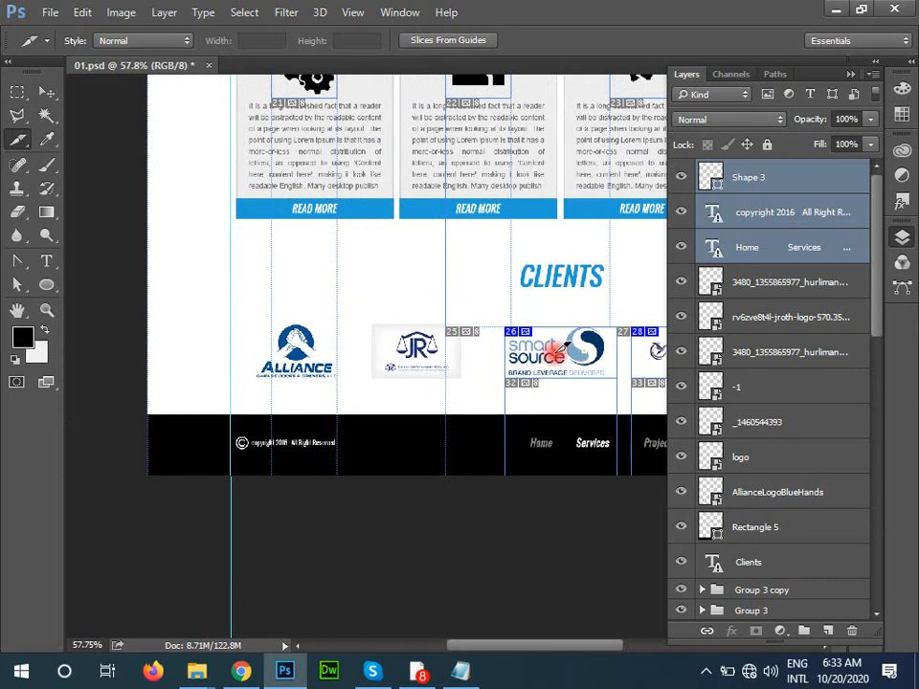
pyautogui.moveTo(595, 411); pyautogui.dragTo(133, 372)
pyautogui.moveTo(298, 305); pyautogui.dragTo(162, 272)
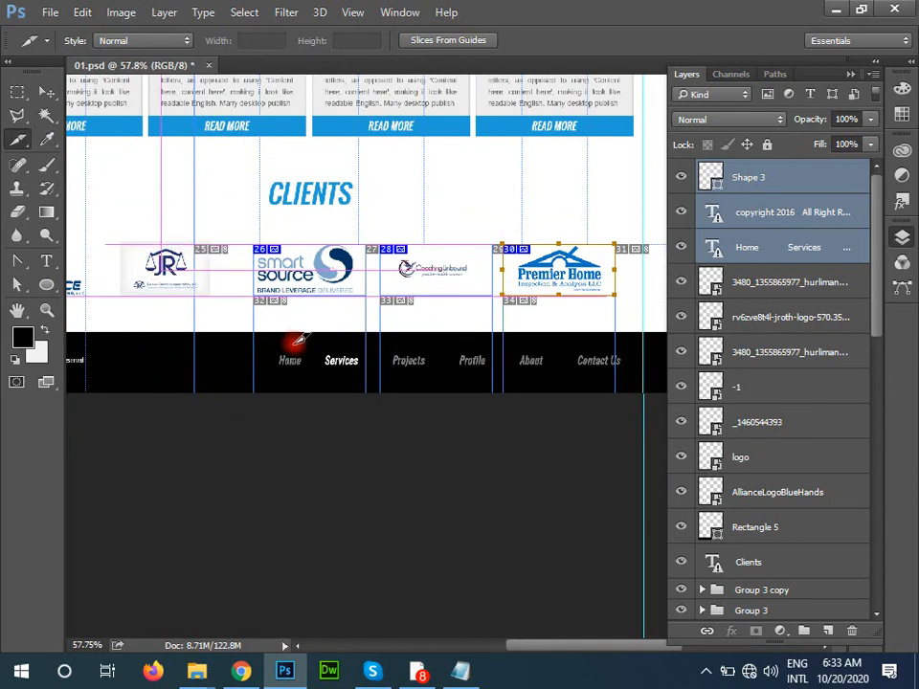
pyautogui.moveTo(159, 353); pyautogui.dragTo(400, 392)
pyautogui.moveTo(432, 307); pyautogui.dragTo(284, 309)
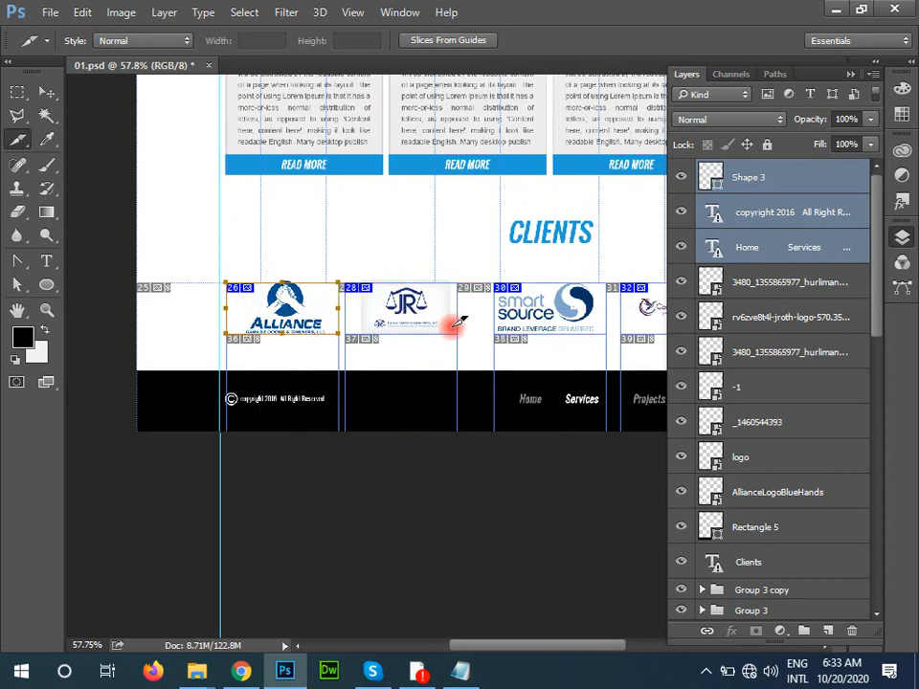
# Hide the white Background layer so the page areas behind the slices become transparent
pyautogui.moveTo(876, 323); pyautogui.dragTo(896, 614)
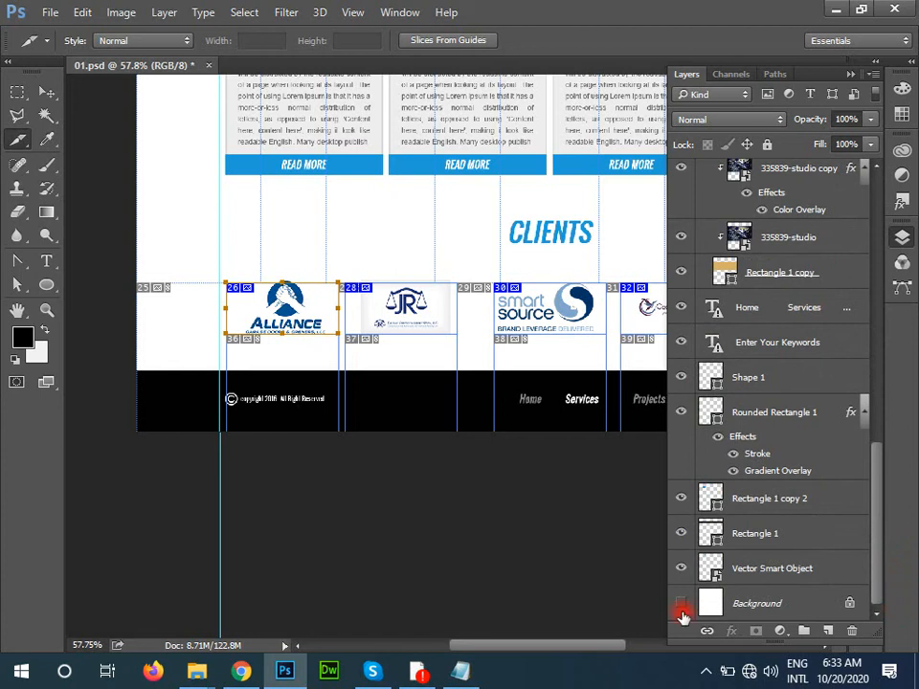
pyautogui.click(681, 605)
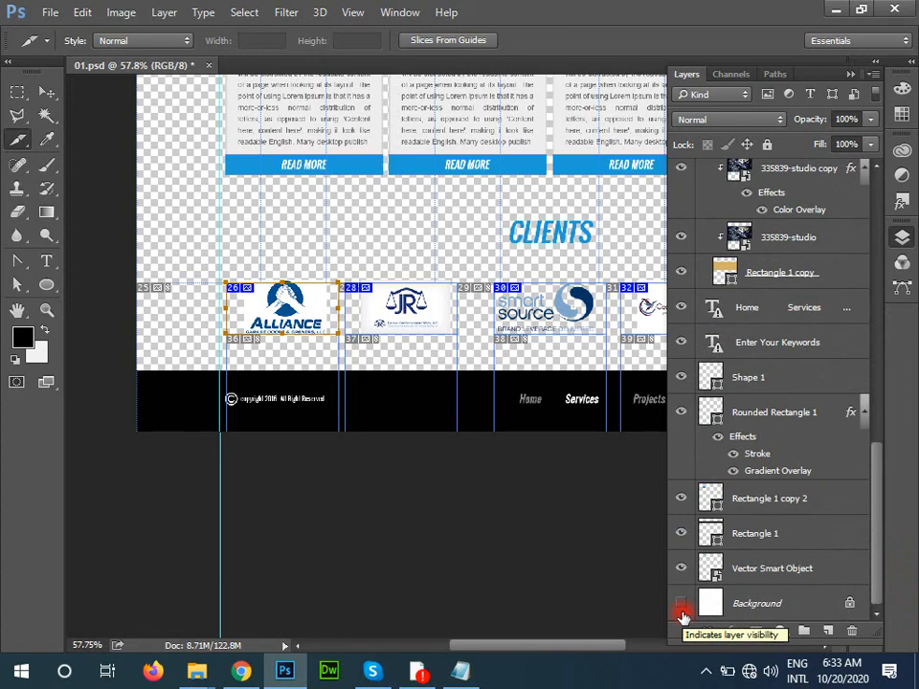
pyautogui.moveTo(499, 128); pyautogui.dragTo(478, 417)
# Hide the Rectangle 3, Rectangle 3 copy 2 and Rectangle 3 copy 3 layers behind the first three cards, keeping Auto-Select on Layer
pyautogui.press('v')
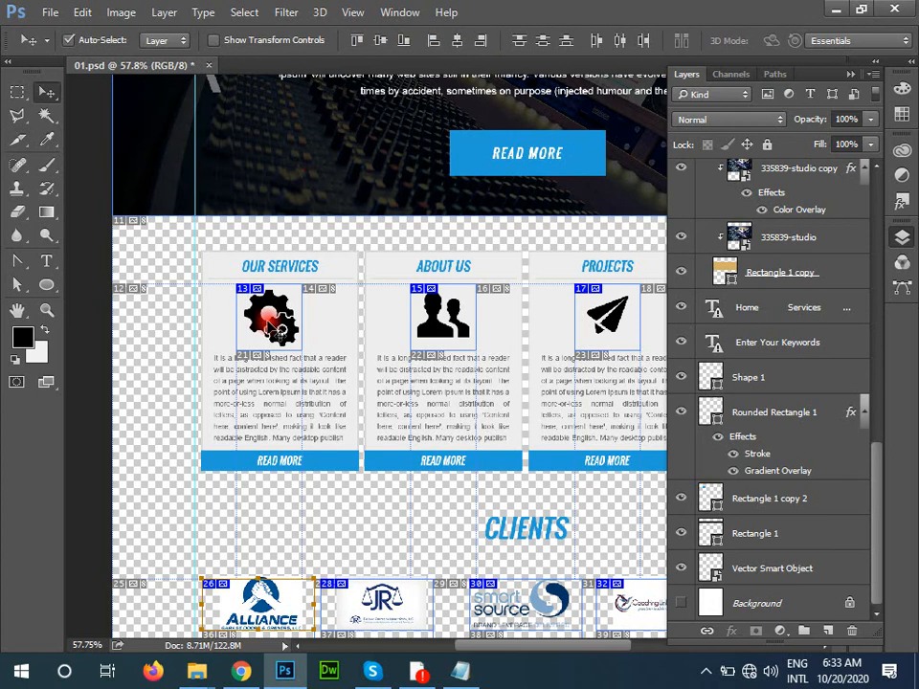
pyautogui.click(338, 319)
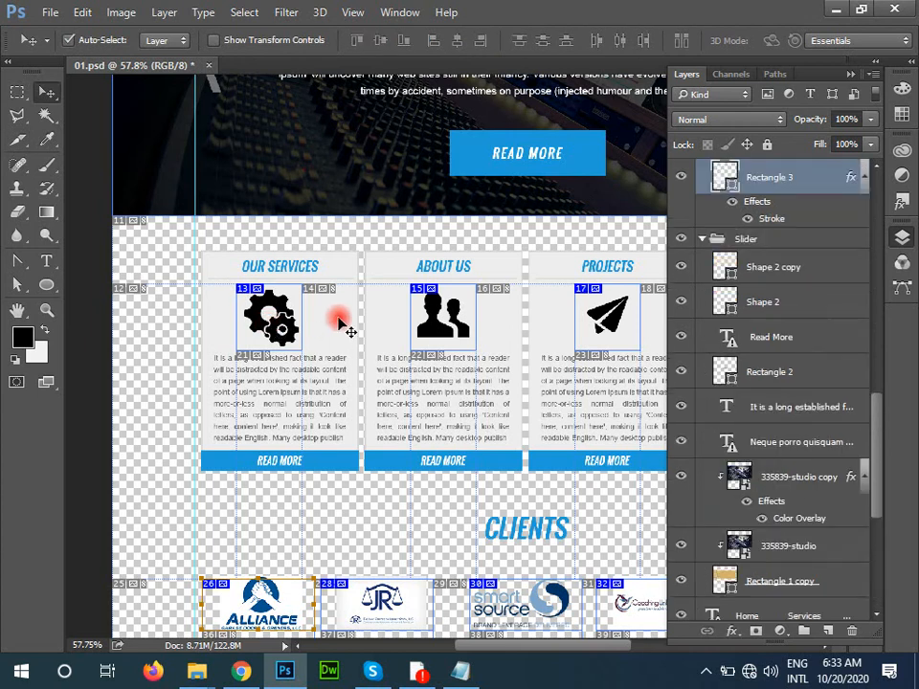
pyautogui.click(681, 178)
pyautogui.click(607, 240)
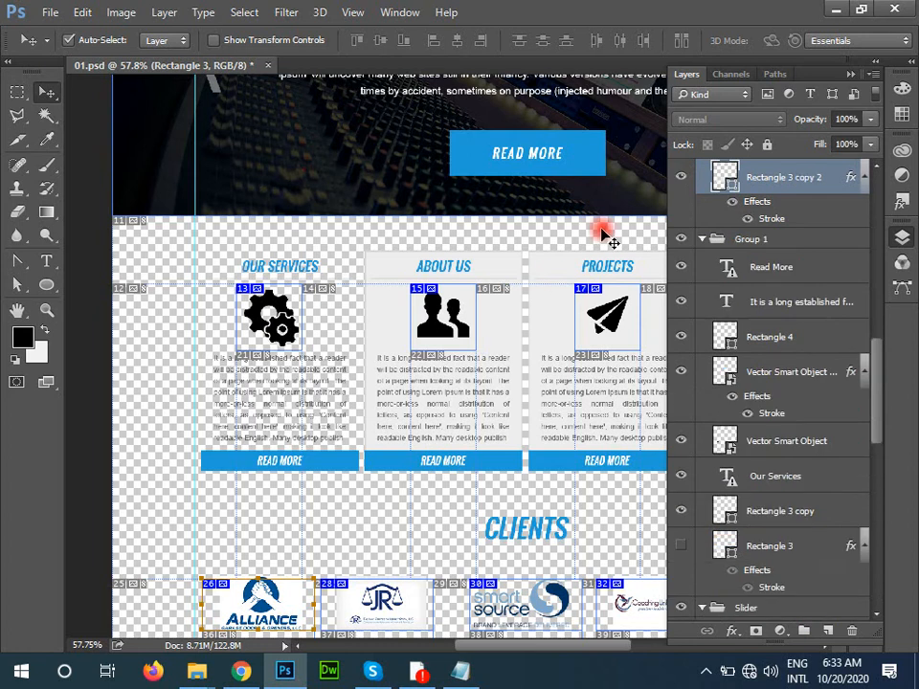
pyautogui.click(680, 178)
pyautogui.click(555, 260)
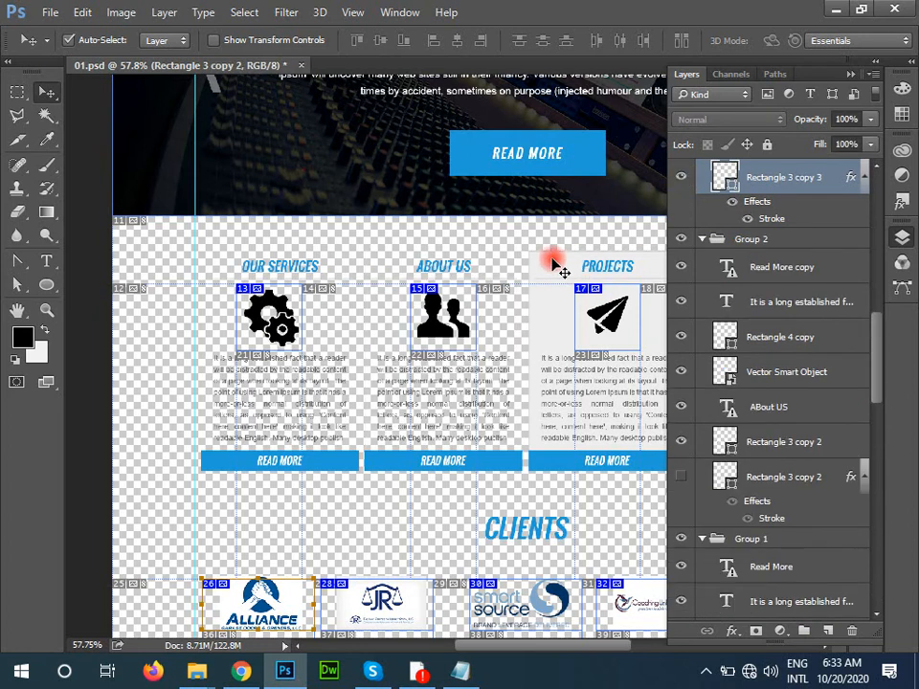
pyautogui.click(678, 179)
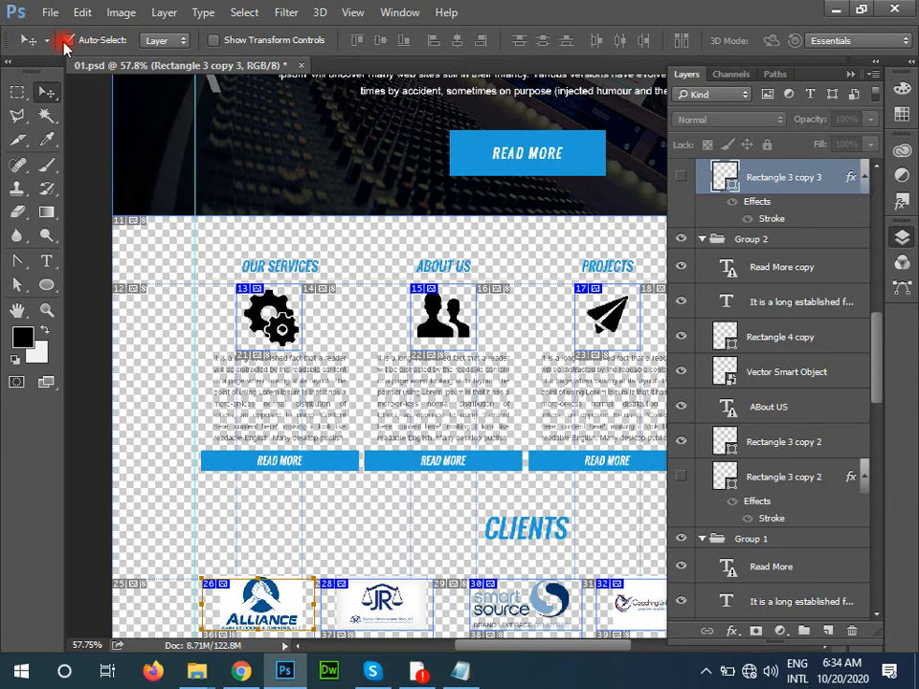
pyautogui.click(163, 45)
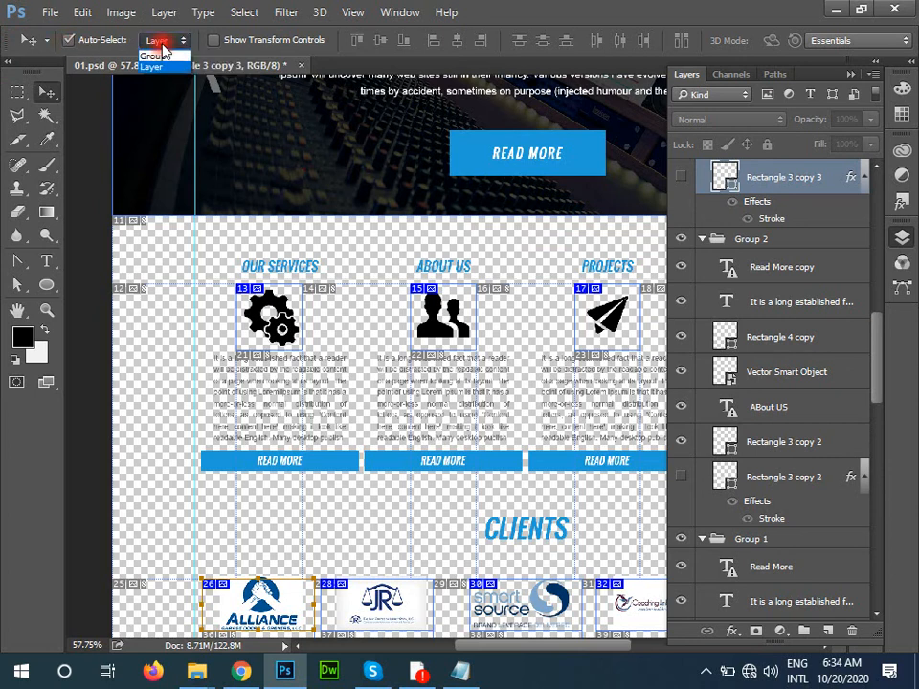
pyautogui.click(163, 50)
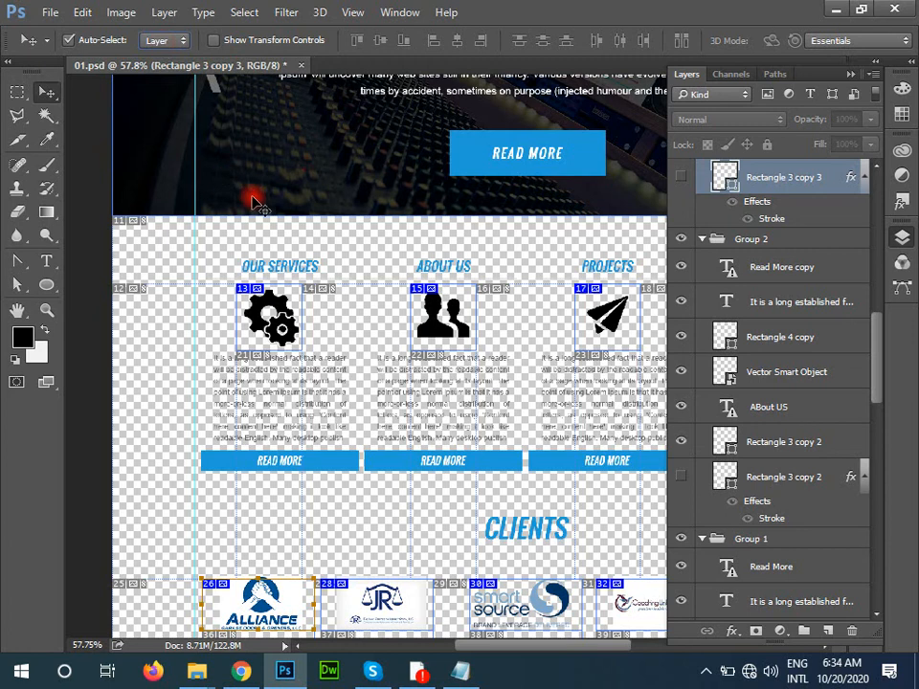
# Delete the Rectangle 3 copy 3 background layer behind the Profile card
pyautogui.moveTo(537, 361); pyautogui.dragTo(240, 326)
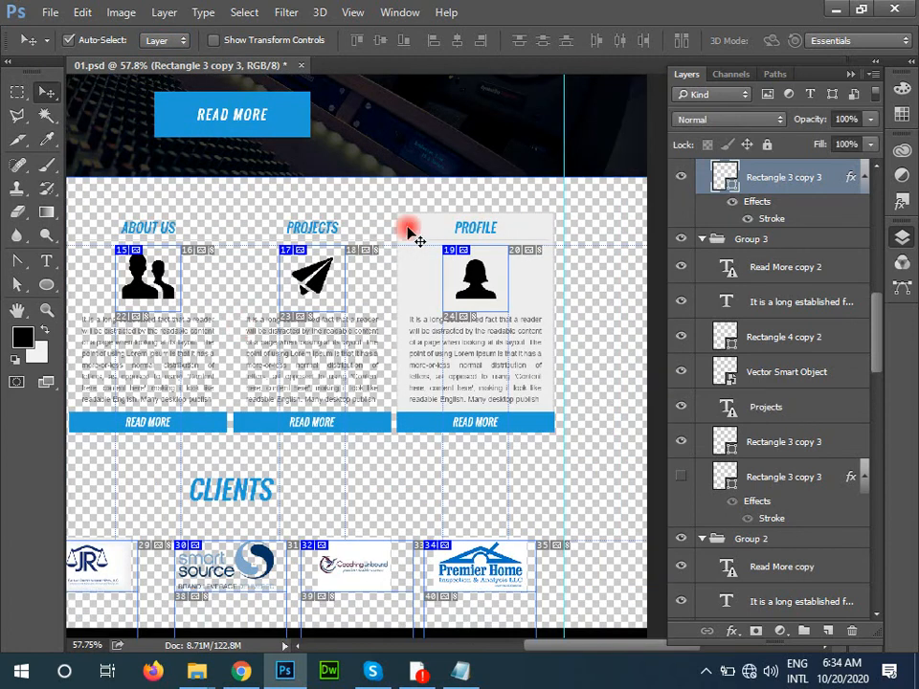
pyautogui.press('Delete')
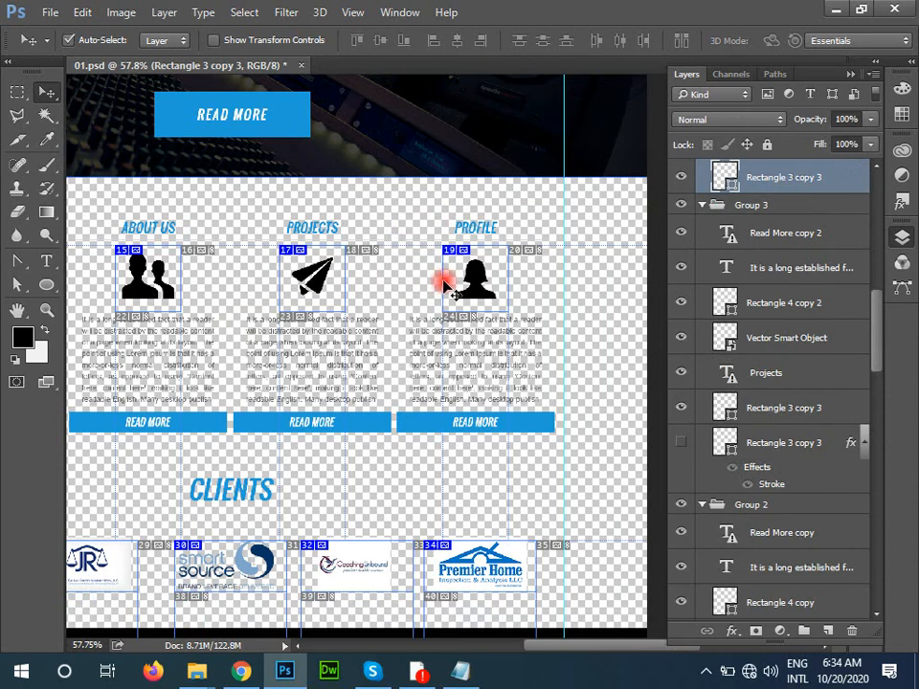
pyautogui.click(705, 671)
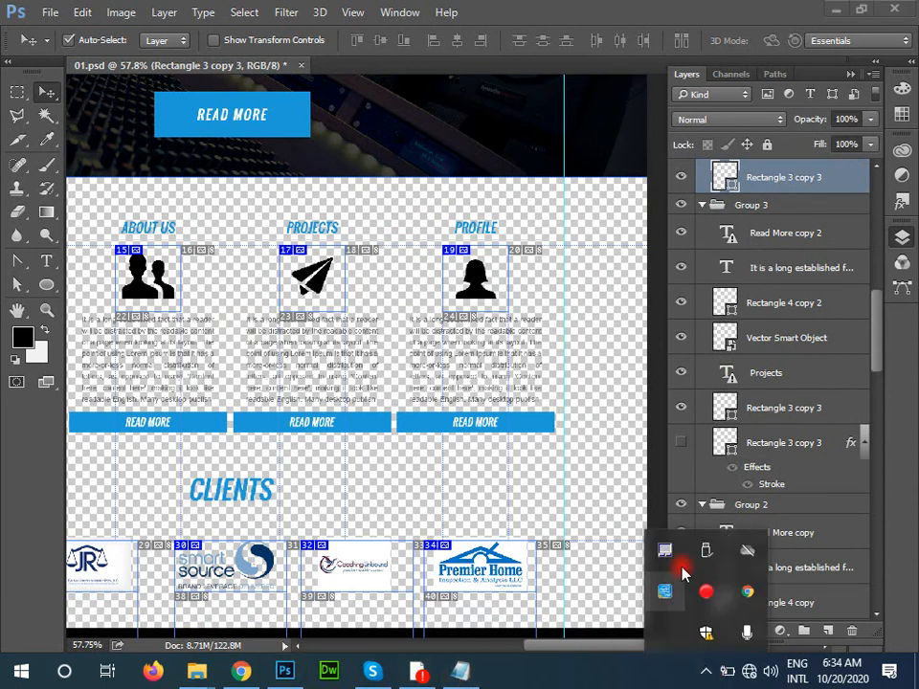
pyautogui.click(706, 591)
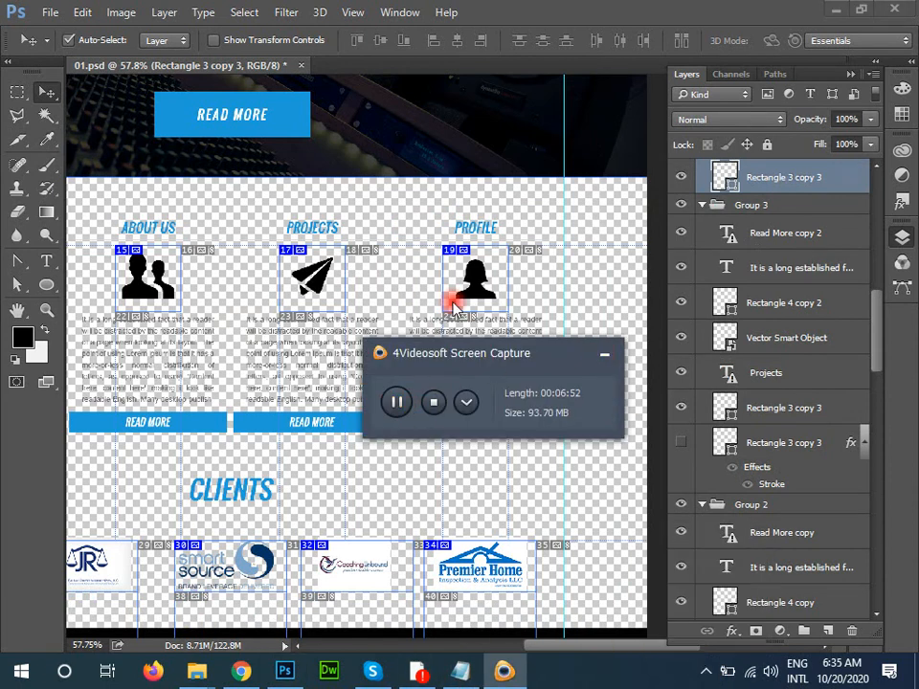
pyautogui.click(604, 355)
# Hide the "Neque porro quisquam" heading layer and the "It is a long established fact" paragraph layer over the studio banner
pyautogui.moveTo(387, 422); pyautogui.dragTo(523, 515)
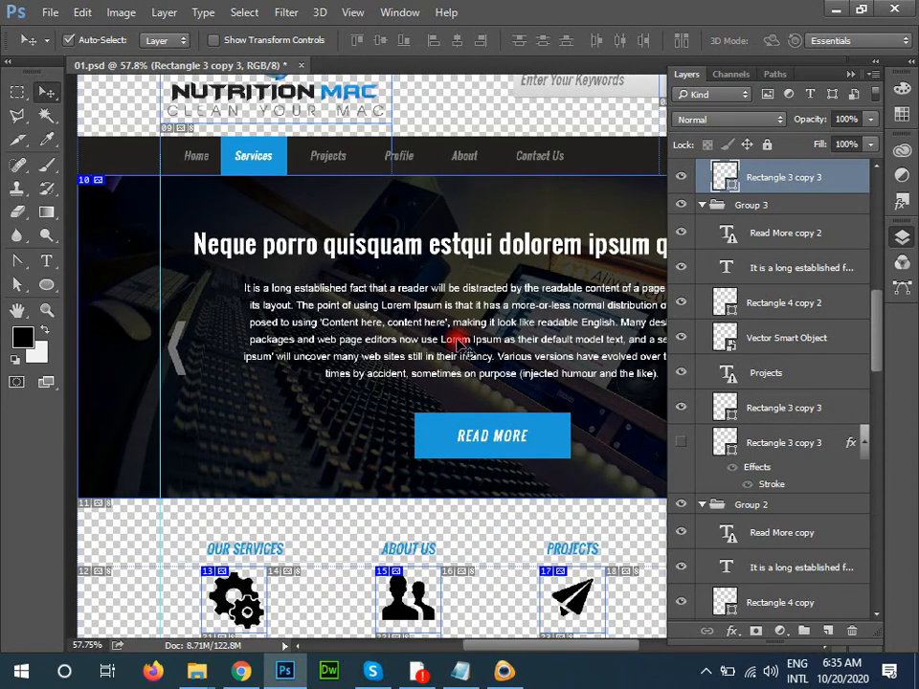
pyautogui.click(319, 240)
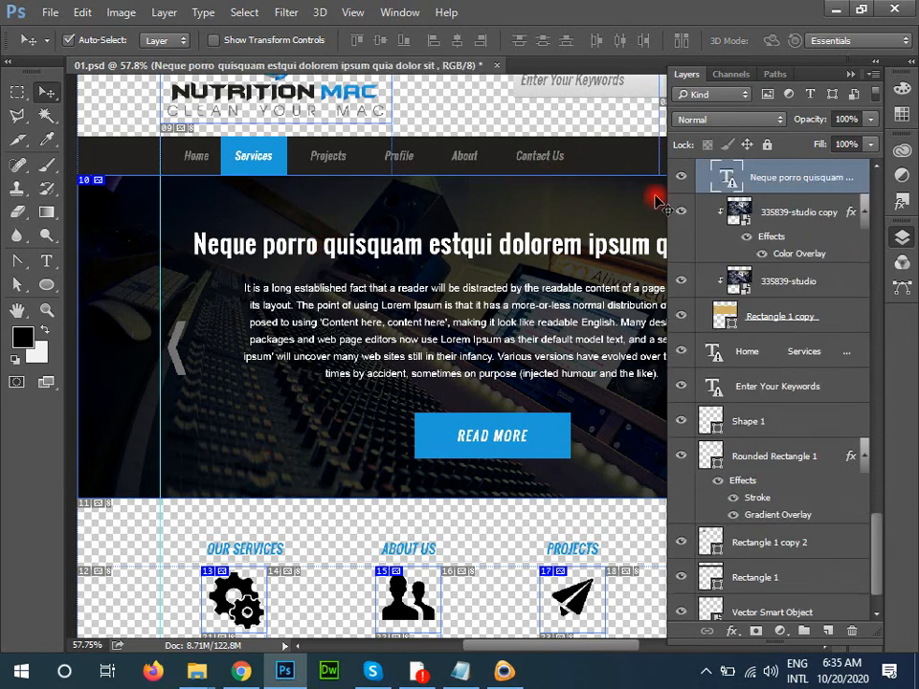
pyautogui.click(681, 177)
pyautogui.click(496, 289)
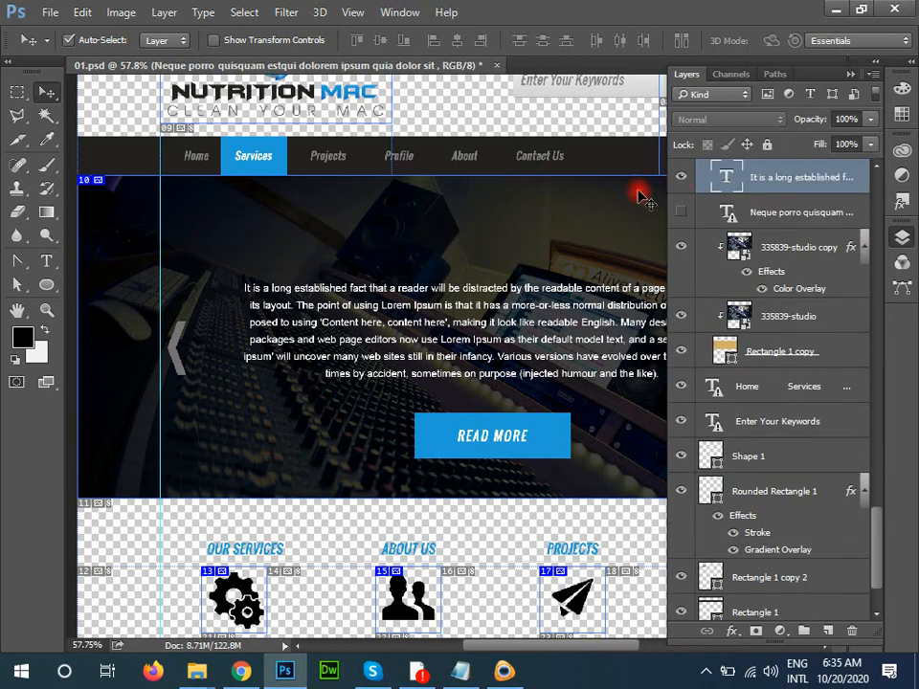
pyautogui.click(682, 177)
# Delete the banner's Read More text layer and the blue Rectangle 2 layer behind it
pyautogui.click(522, 435)
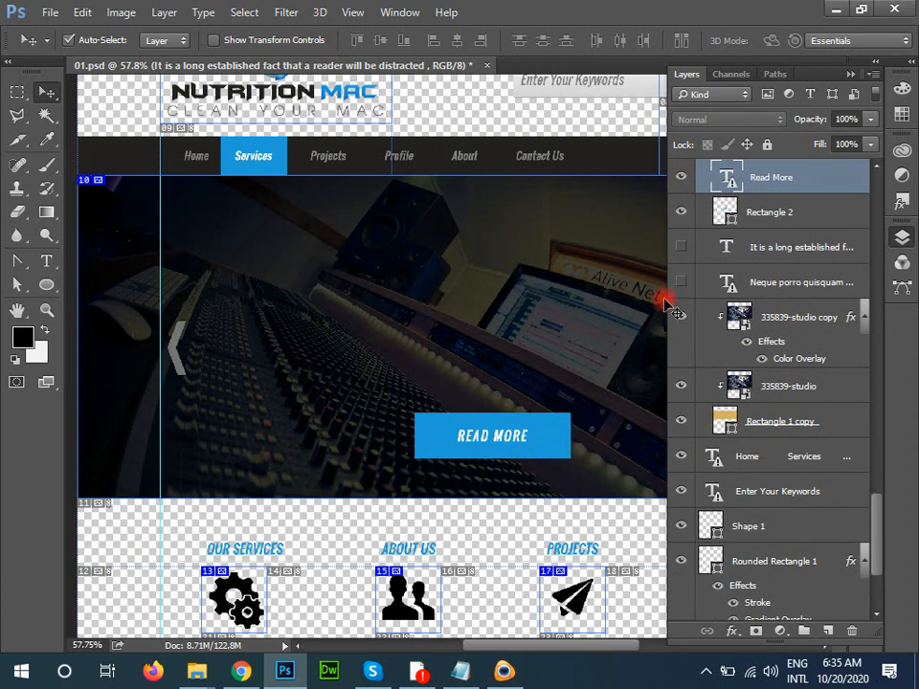
pyautogui.press('Delete')
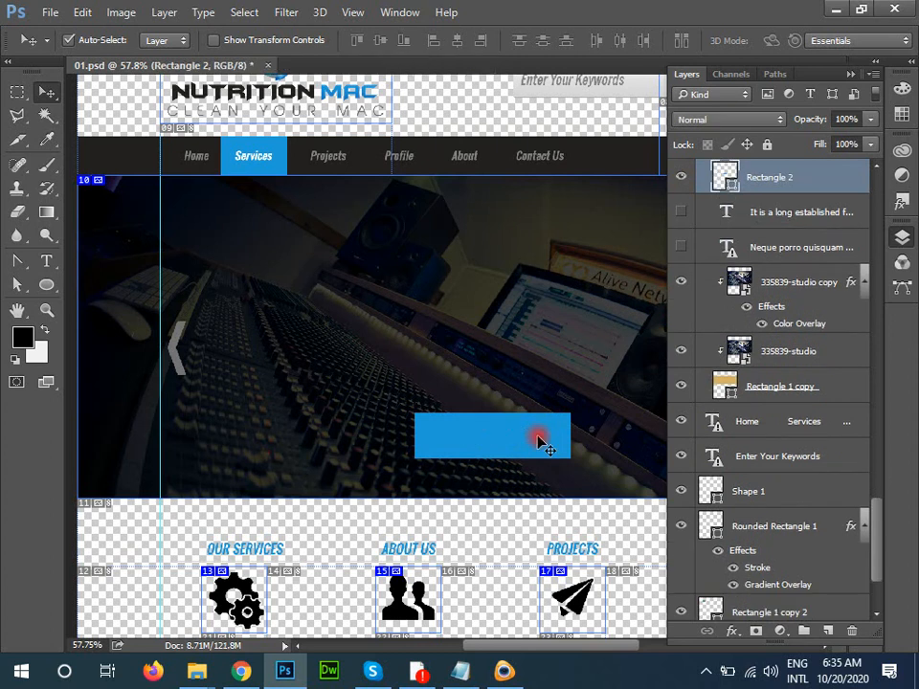
pyautogui.press('Delete')
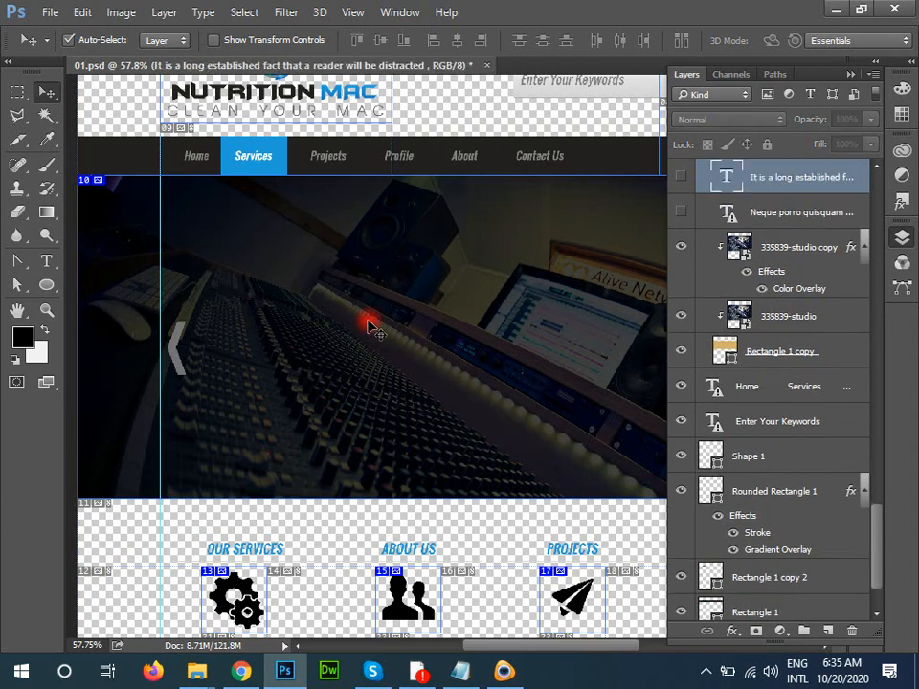
# Delete the Shape 2 copy and Shape 2 layers holding the previous and next arrows on the banner
pyautogui.click(173, 356)
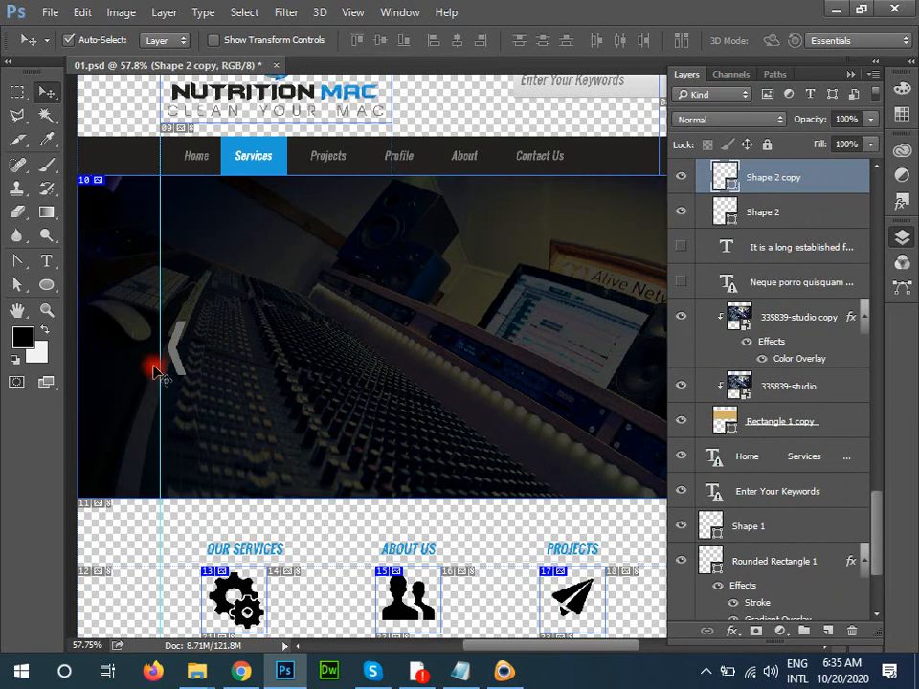
pyautogui.moveTo(565, 396); pyautogui.dragTo(207, 353)
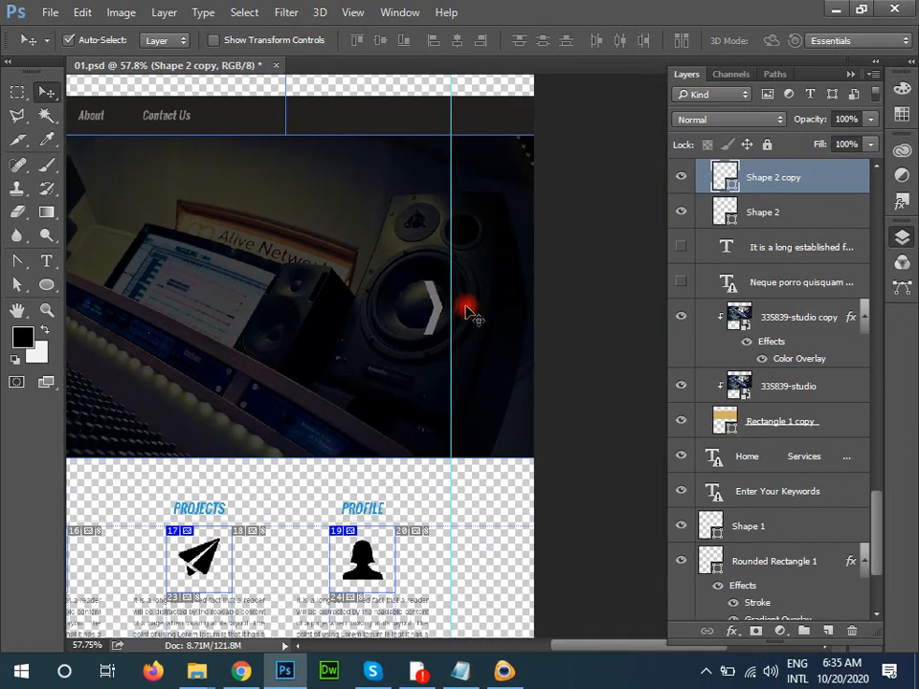
pyautogui.press('Delete')
pyautogui.press('Delete')
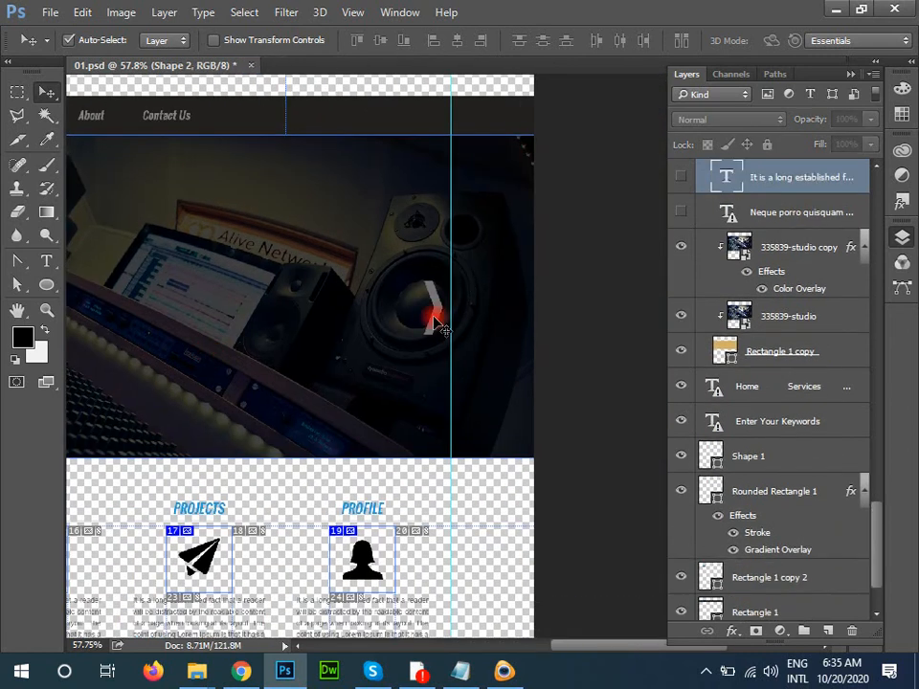
pyautogui.moveTo(334, 326); pyautogui.dragTo(538, 375)
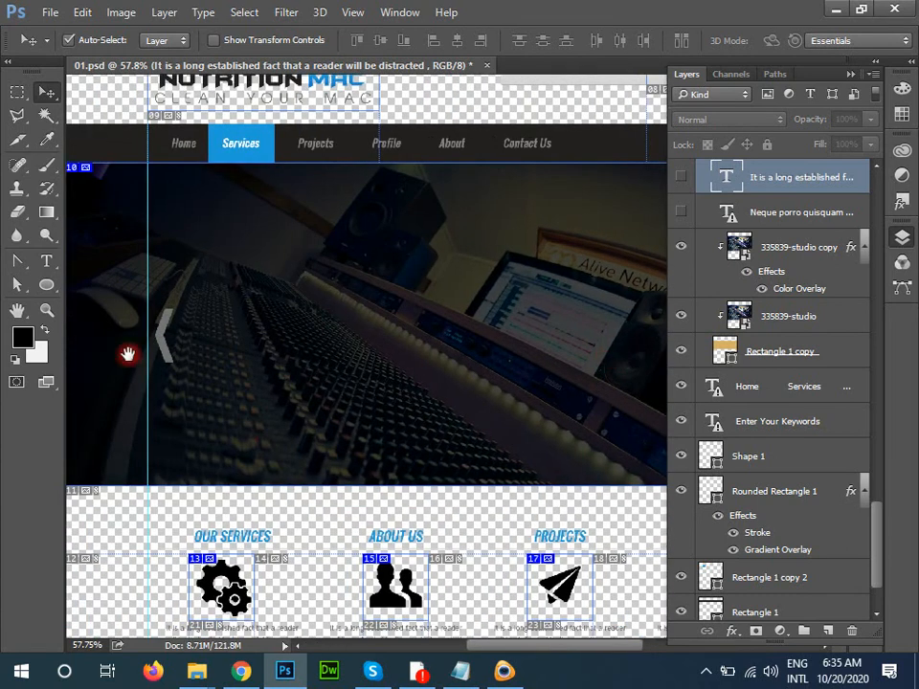
pyautogui.hotkey('ctrl', 'z')
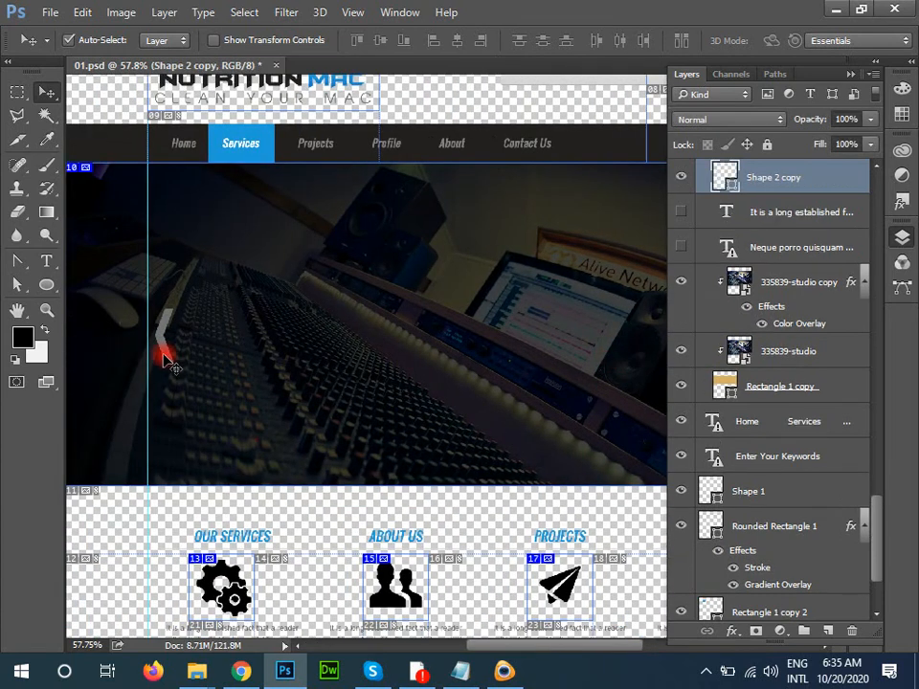
pyautogui.hotkey('ctrl', 'z')
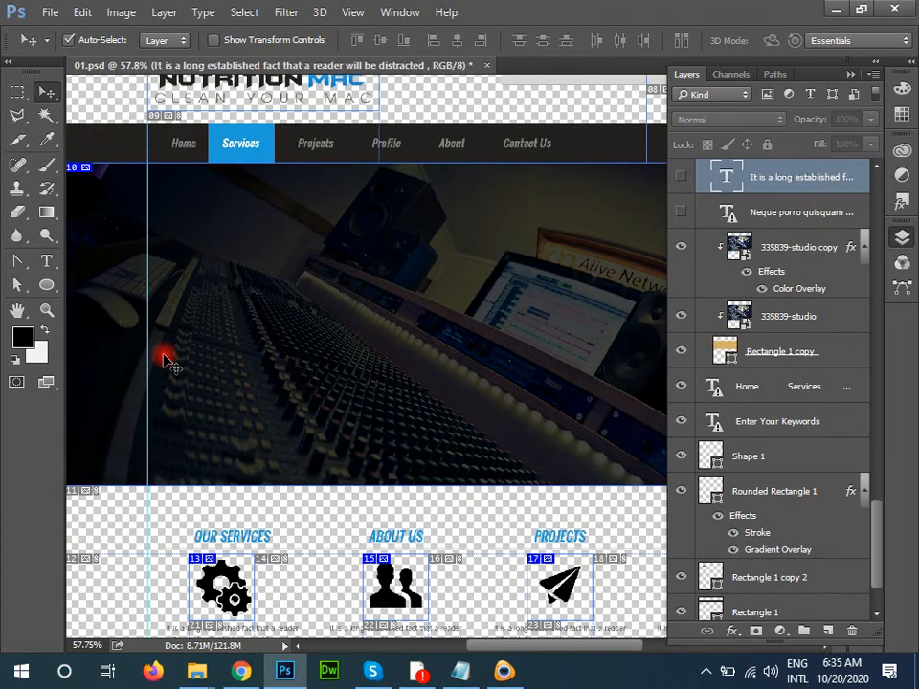
pyautogui.click(50, 11)
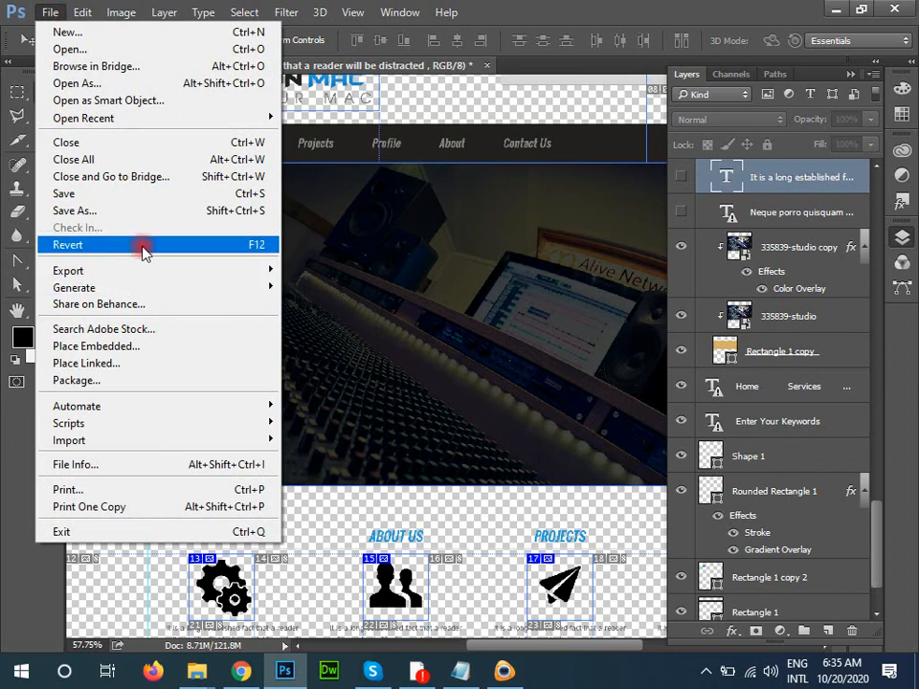
pyautogui.click(542, 8)
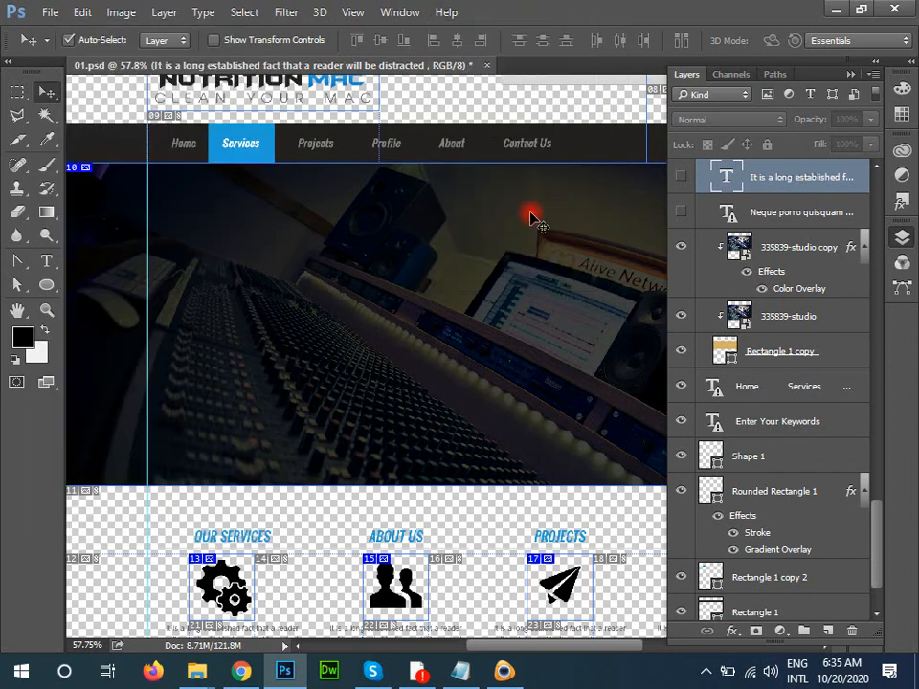
# Name the slice around the Nutrition Mac logo "logo" using the Slice Select tool
pyautogui.moveTo(383, 223); pyautogui.dragTo(371, 296)
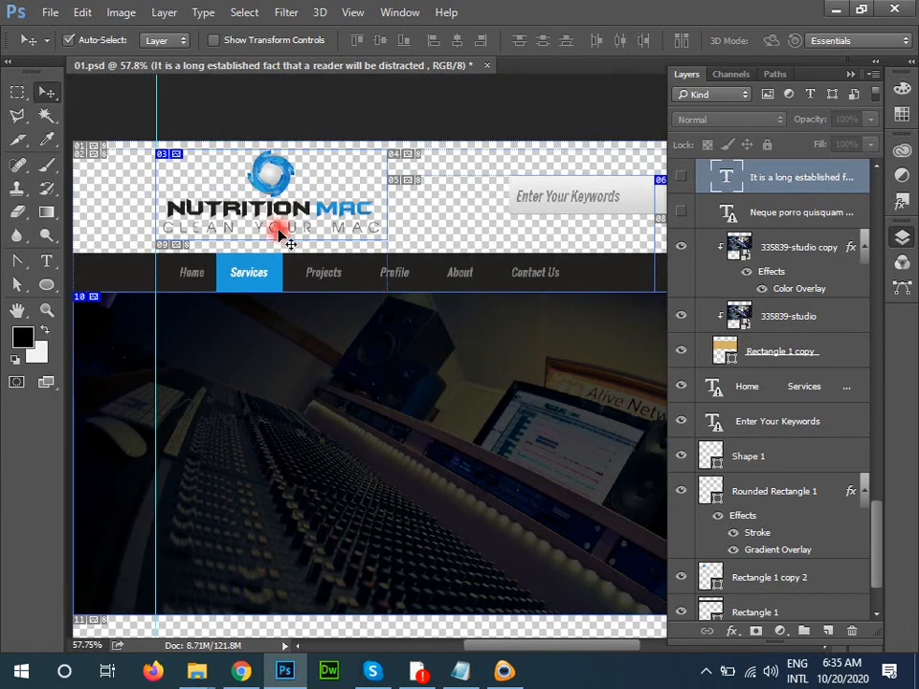
pyautogui.click(13, 141)
pyautogui.click(119, 180)
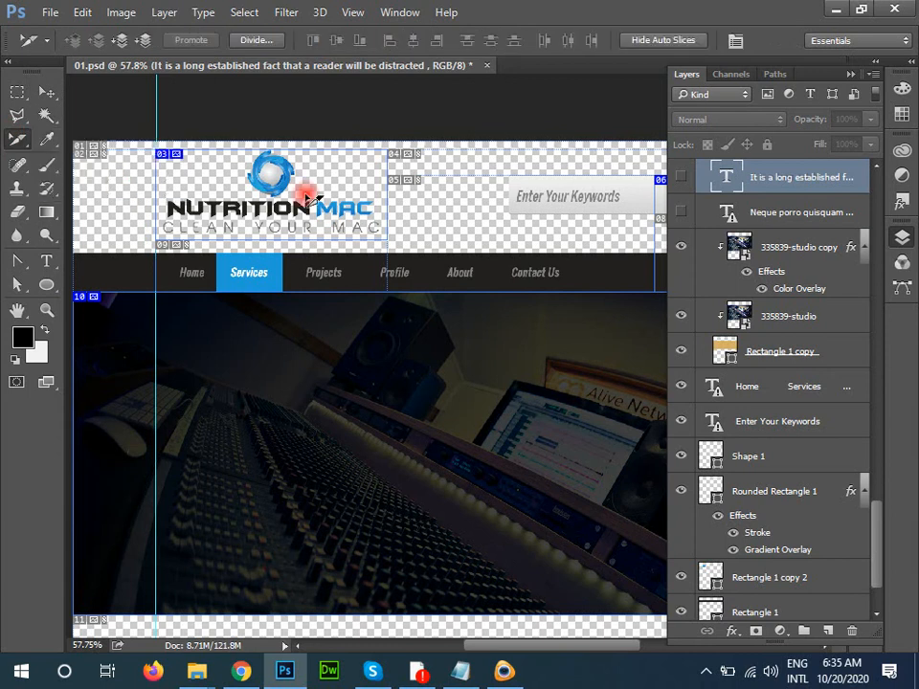
pyautogui.doubleClick(305, 198)
pyautogui.press('BackSpace')
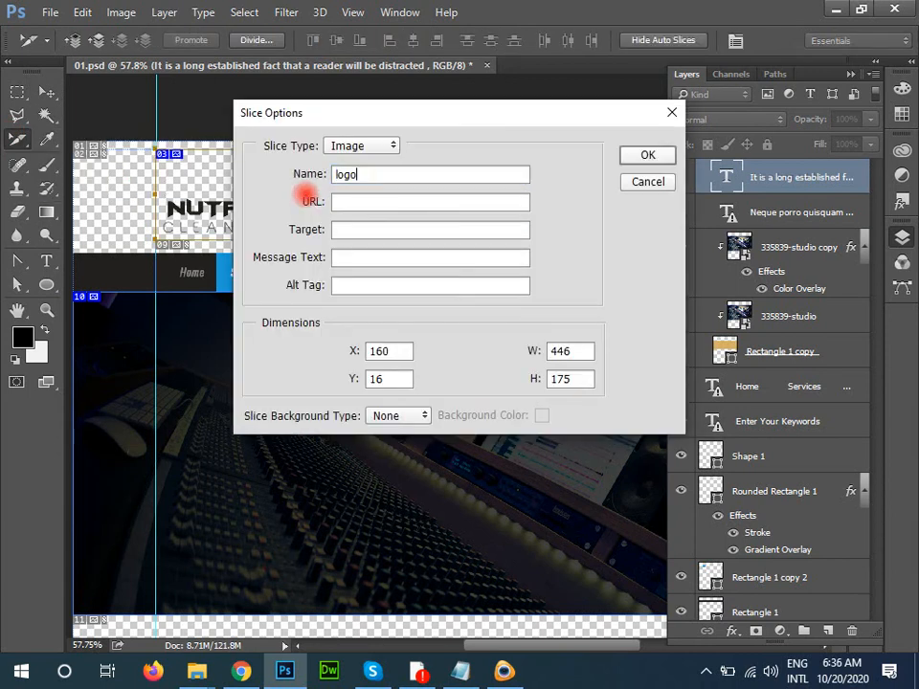
pyautogui.write('logo')
pyautogui.press('Return')
# Name the slice covering the studio banner image "header"
pyautogui.doubleClick(414, 365)
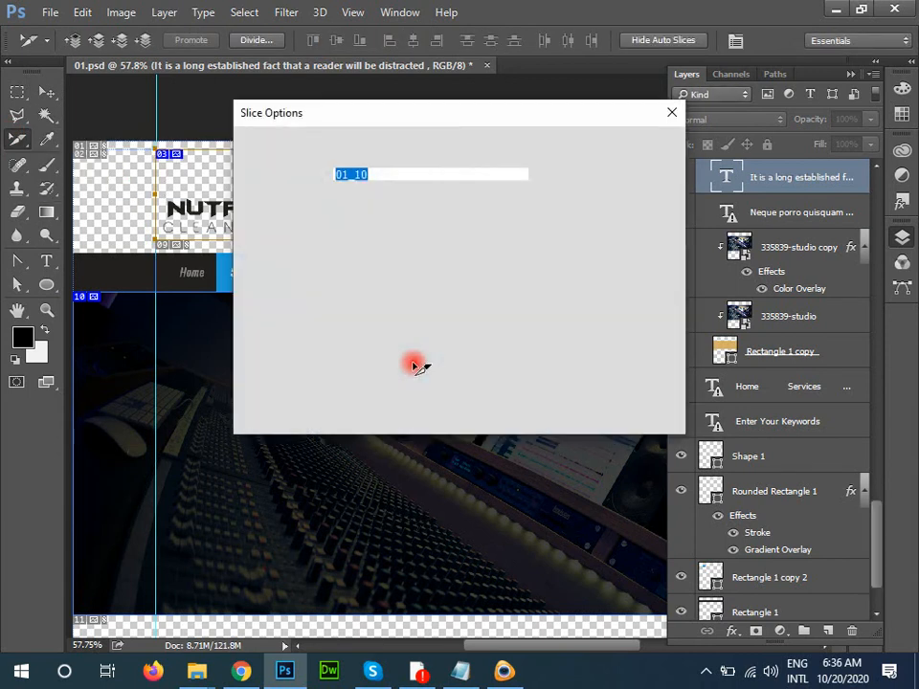
pyautogui.write('header')
pyautogui.press('Return')
# Name the one-pixel-wide slice on the search bar's gradient "search-bg"
pyautogui.press('z')
pyautogui.moveTo(644, 150); pyautogui.dragTo(681, 242)
pyautogui.click(19, 140)
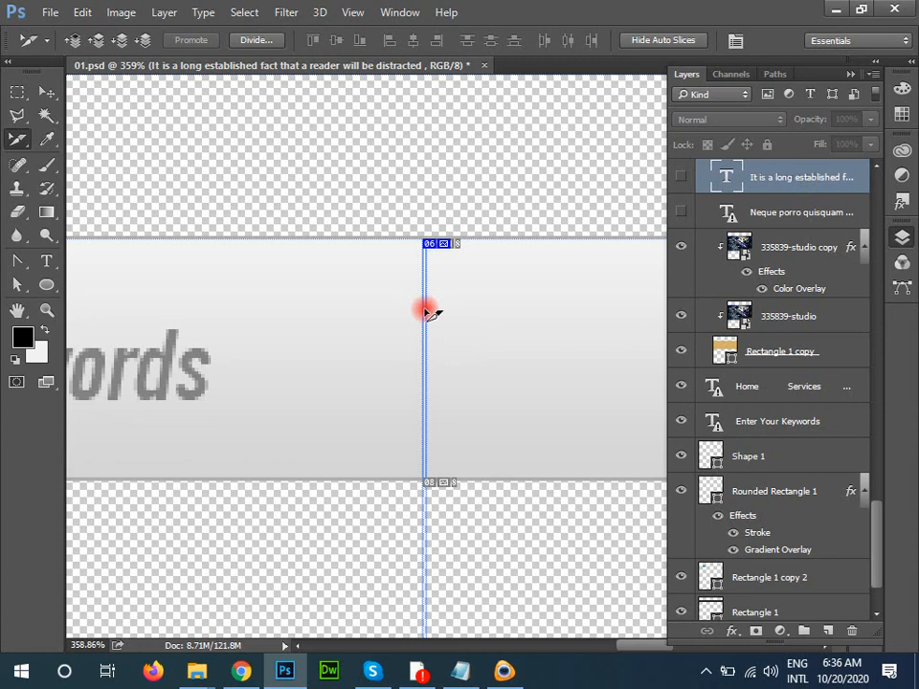
pyautogui.doubleClick(424, 309)
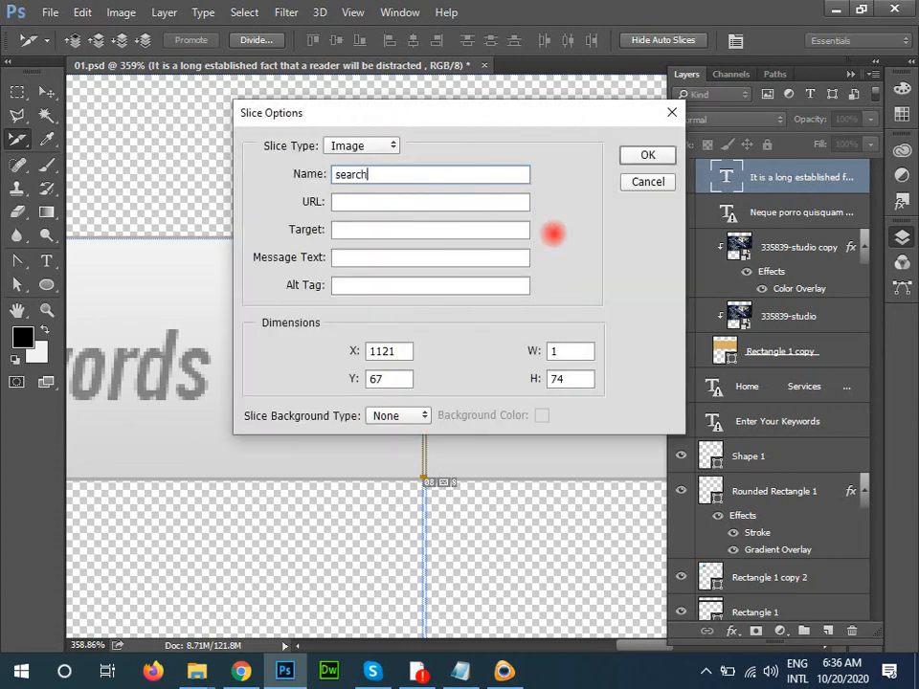
pyautogui.write('search-bg')
pyautogui.press('Return')
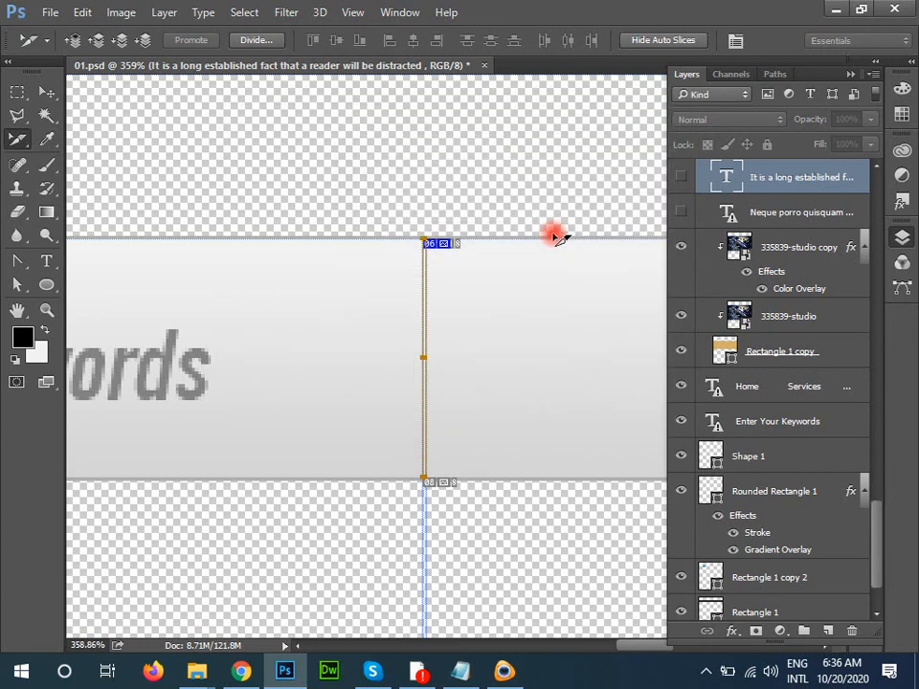
pyautogui.hotkey('ctrl', '0')
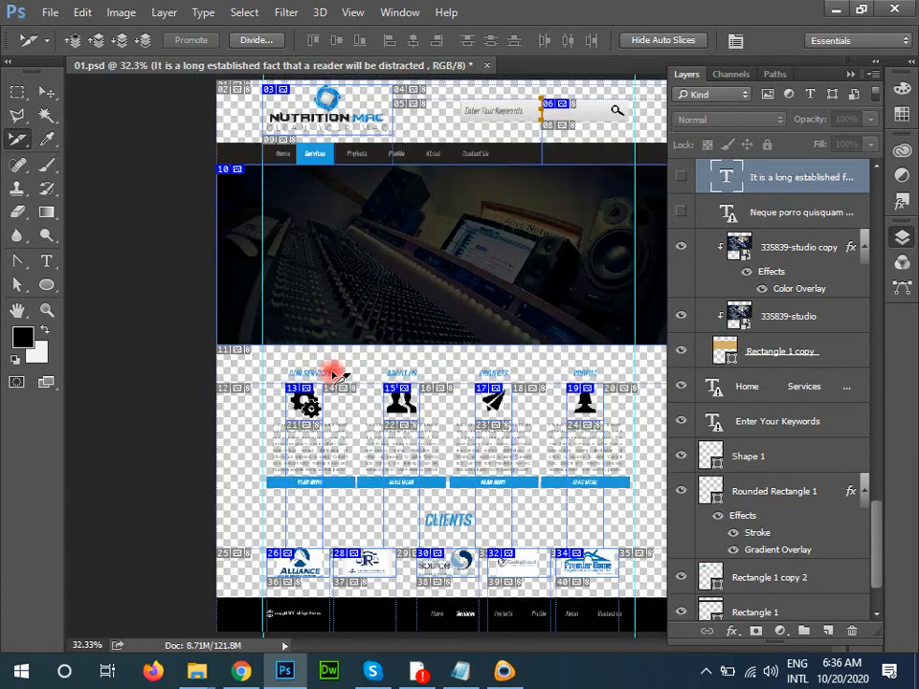
# Name the slice around the Our Services gears icon "icon_1"
pyautogui.press('z')
pyautogui.moveTo(239, 345); pyautogui.dragTo(538, 467)
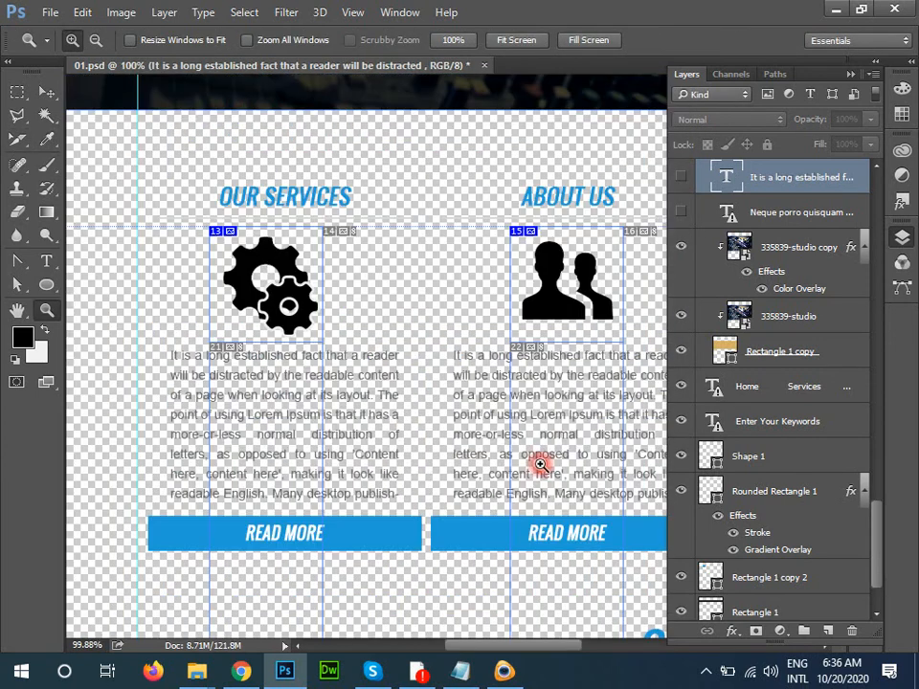
pyautogui.click(16, 141)
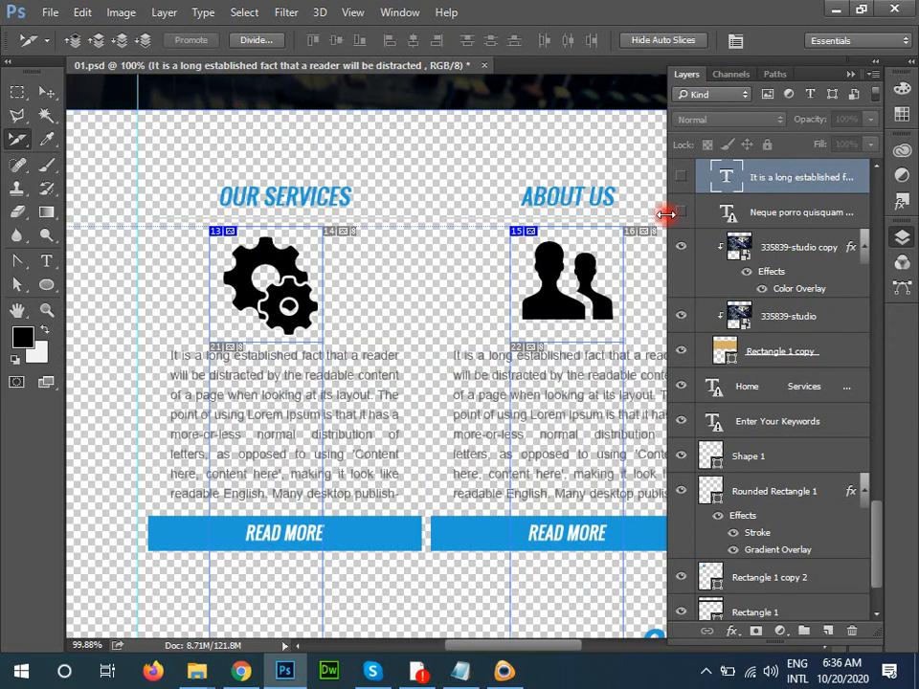
pyautogui.doubleClick(276, 275)
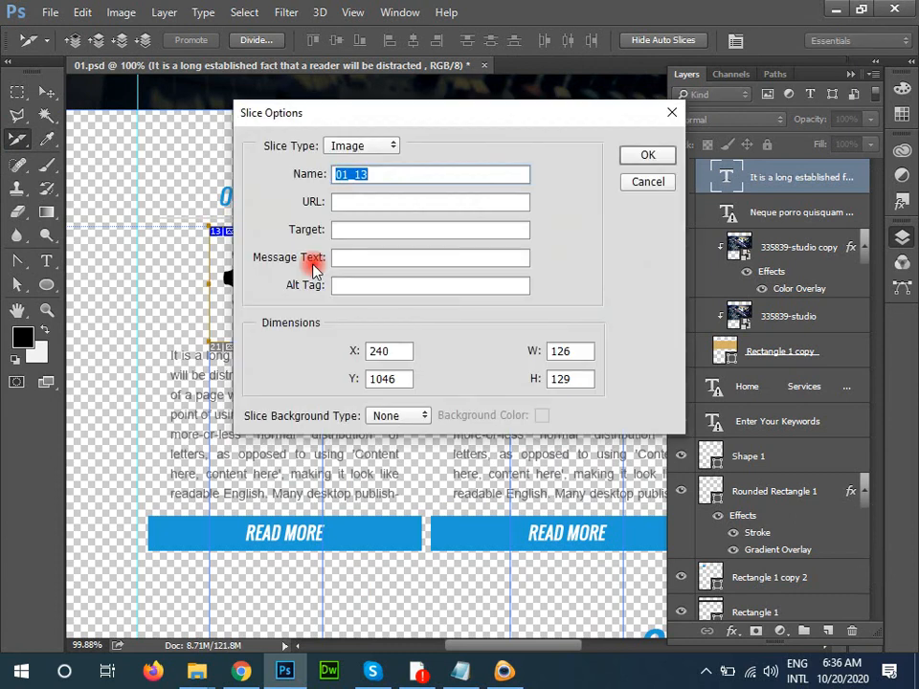
pyautogui.write('icon_1')
pyautogui.click(649, 156)
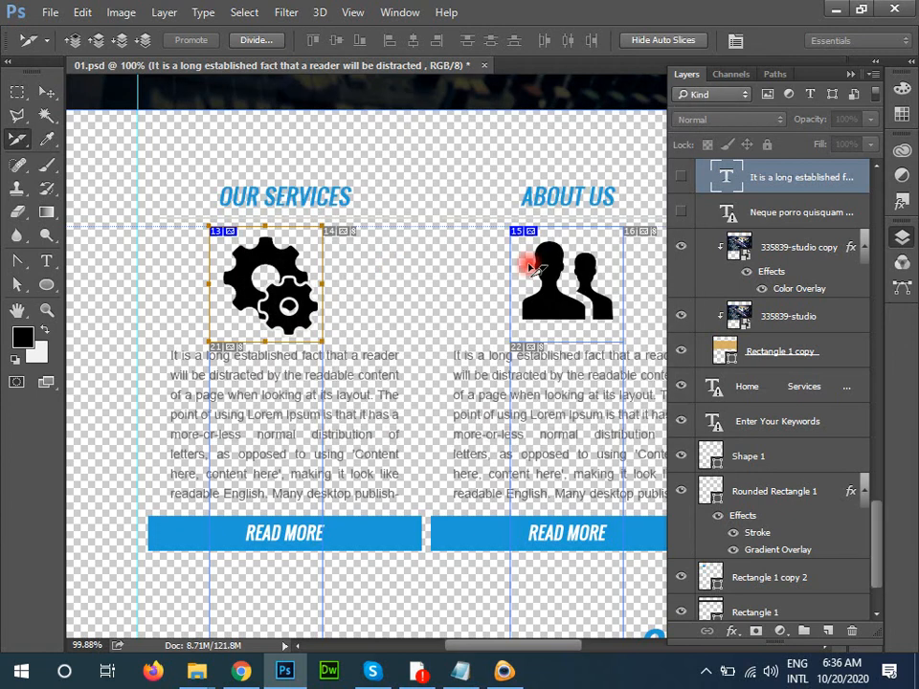
# Name the About Us, Projects and Profile icon slices in sequence with the "icon_" prefix, ending with "icon_4" for Profile
pyautogui.doubleClick(543, 267)
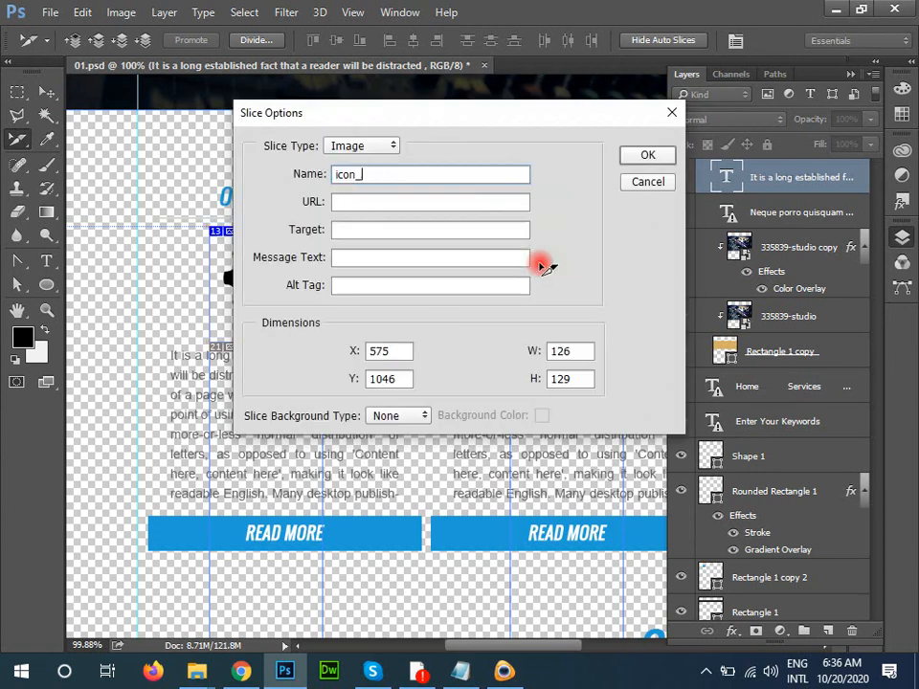
pyautogui.press('Return')
pyautogui.hscroll(5, 215, 352)
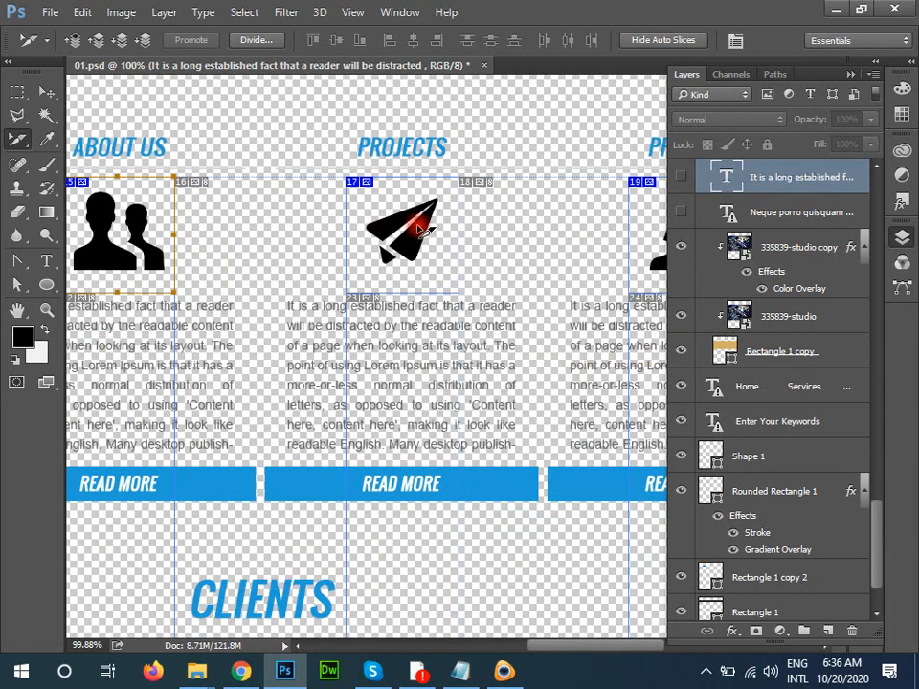
pyautogui.doubleClick(422, 230)
pyautogui.write('icon_1')
pyautogui.press('Return')
pyautogui.doubleClick(643, 237)
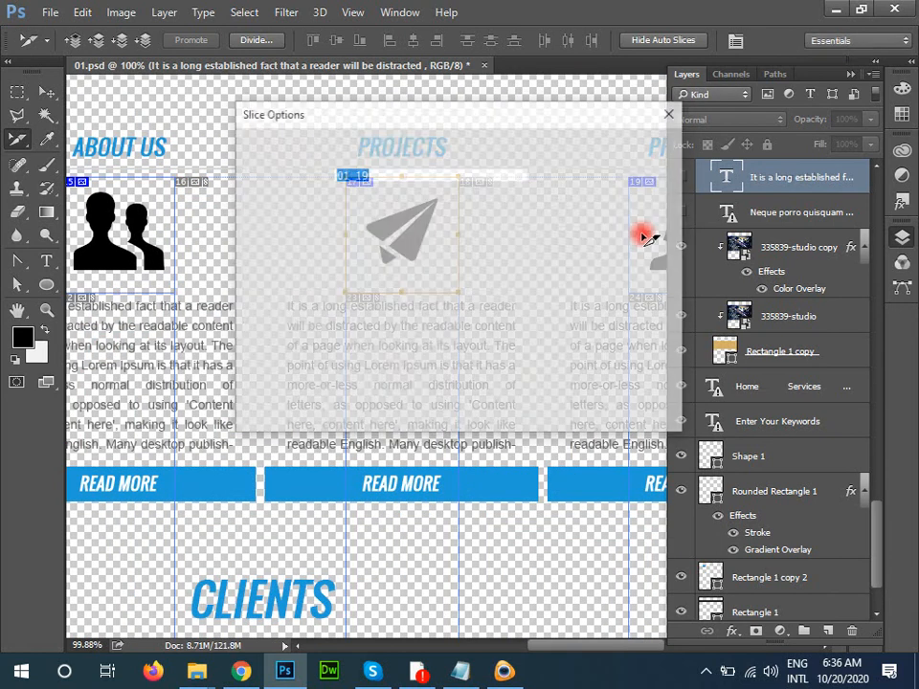
pyautogui.press('Return')
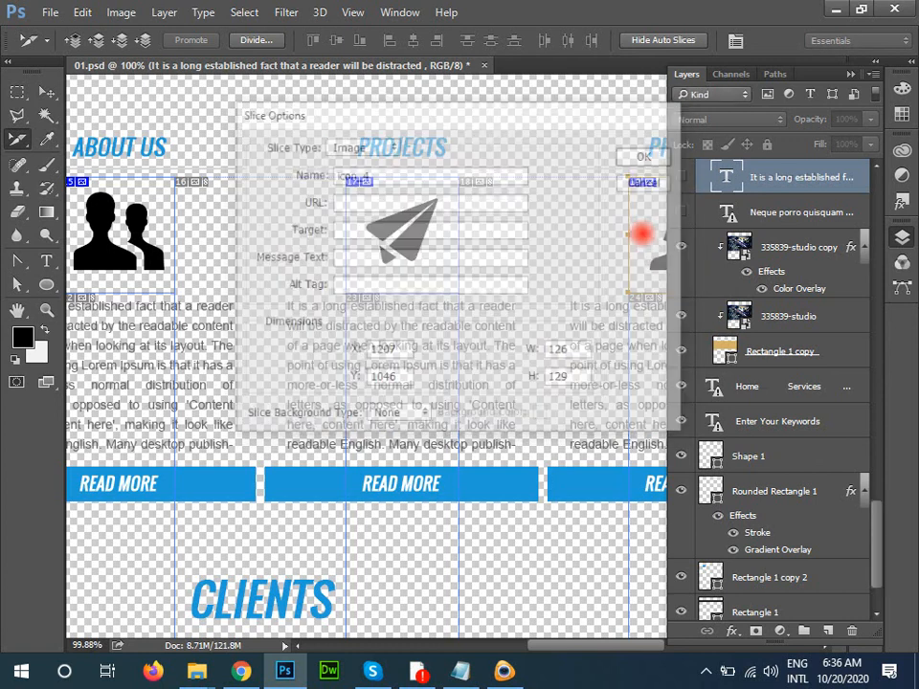
pyautogui.moveTo(312, 526); pyautogui.dragTo(464, 153)
pyautogui.moveTo(260, 419); pyautogui.dragTo(538, 322)
pyautogui.doubleClick(181, 261)
pyautogui.click(663, 183)
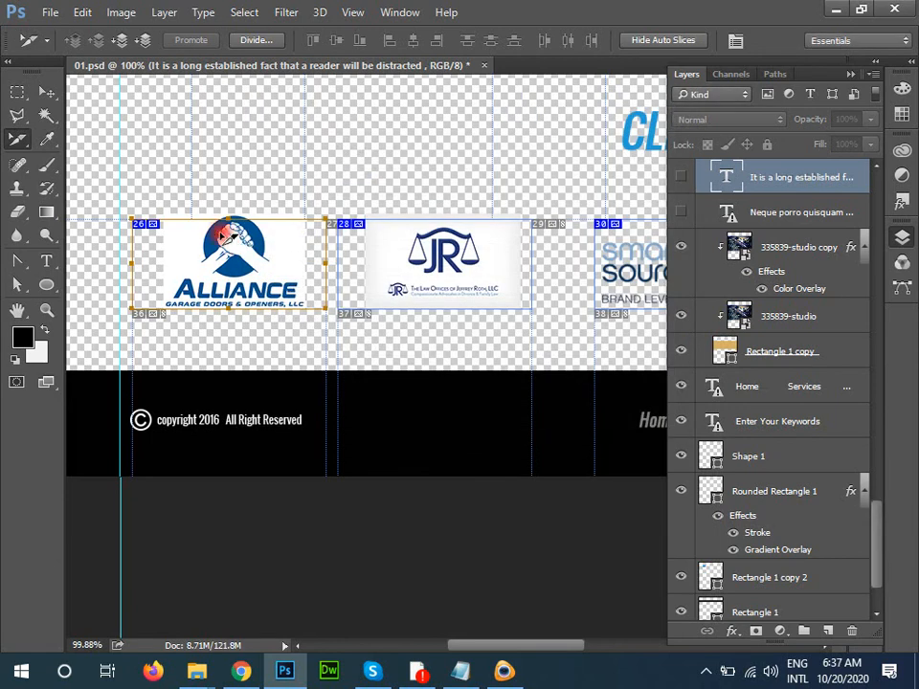
# Extend the Alliance logo slice upward to a height of 106 px and name it "client-1"
pyautogui.moveTo(232, 219); pyautogui.dragTo(317, 211)
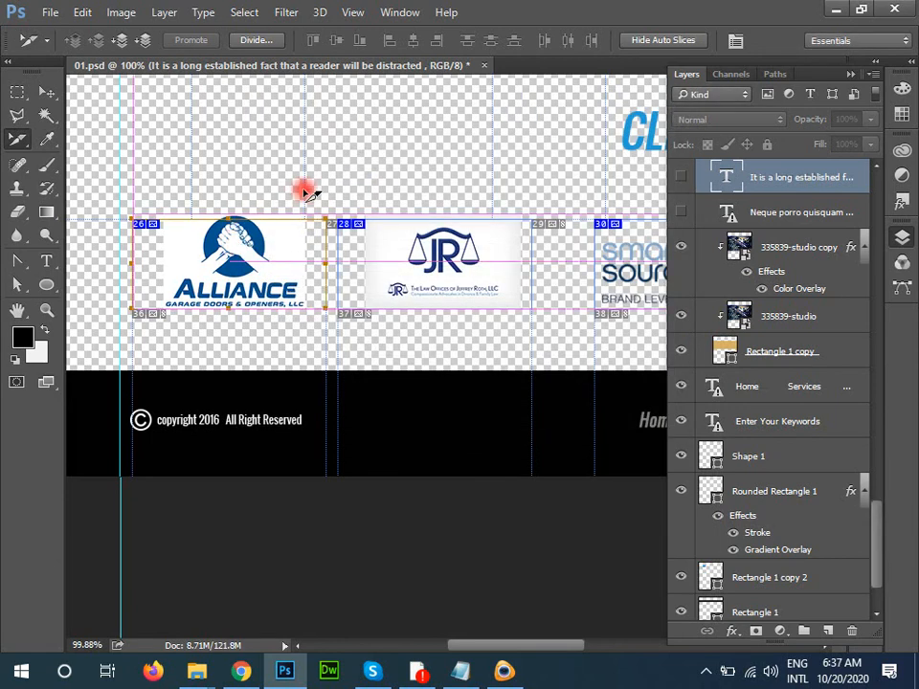
pyautogui.doubleClick(213, 260)
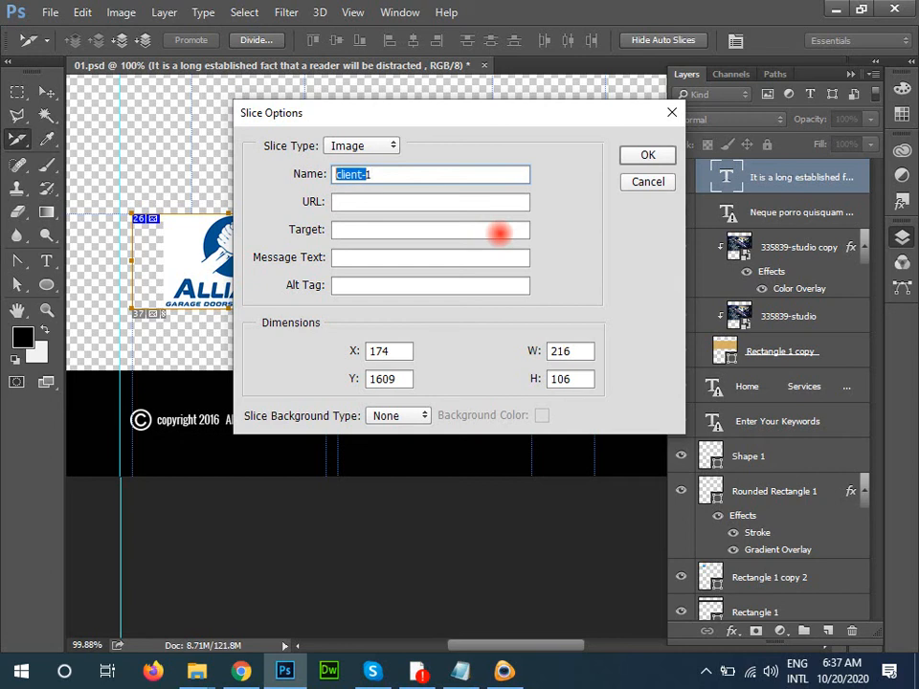
pyautogui.click(650, 153)
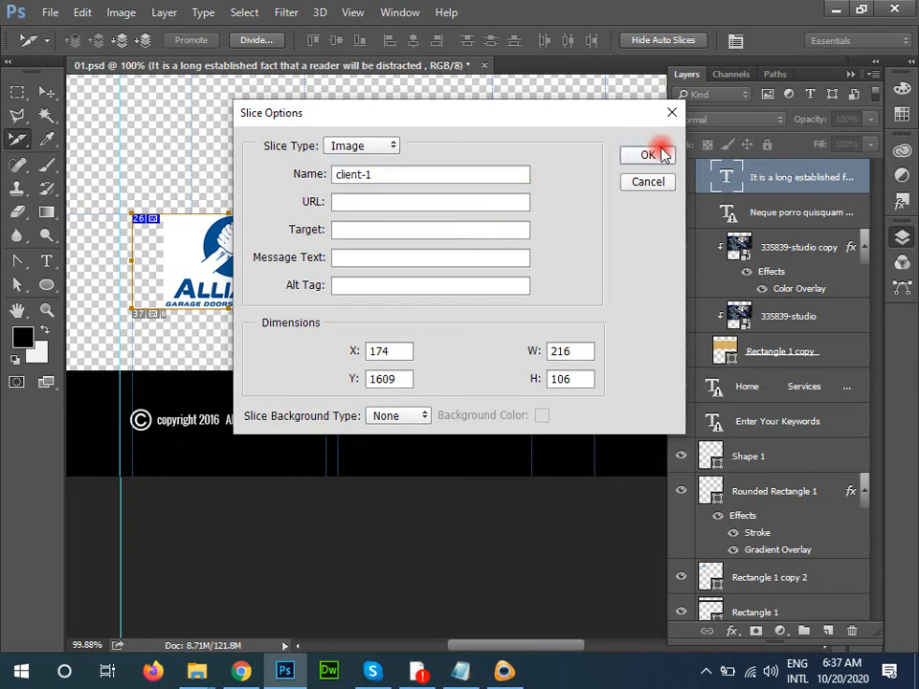
# Name the JR law offices logo slice "client-2" and the Smart Source logo slice "client-3"
pyautogui.doubleClick(435, 248)
pyautogui.write('client-')
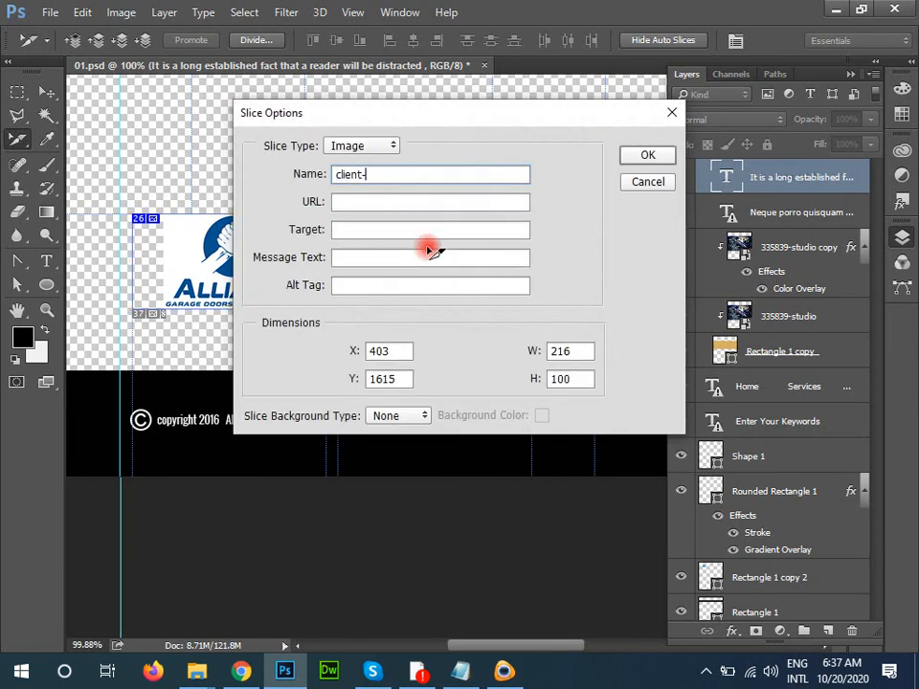
pyautogui.write('2')
pyautogui.press('Return')
pyautogui.moveTo(530, 332); pyautogui.dragTo(107, 275)
pyautogui.doubleClick(163, 218)
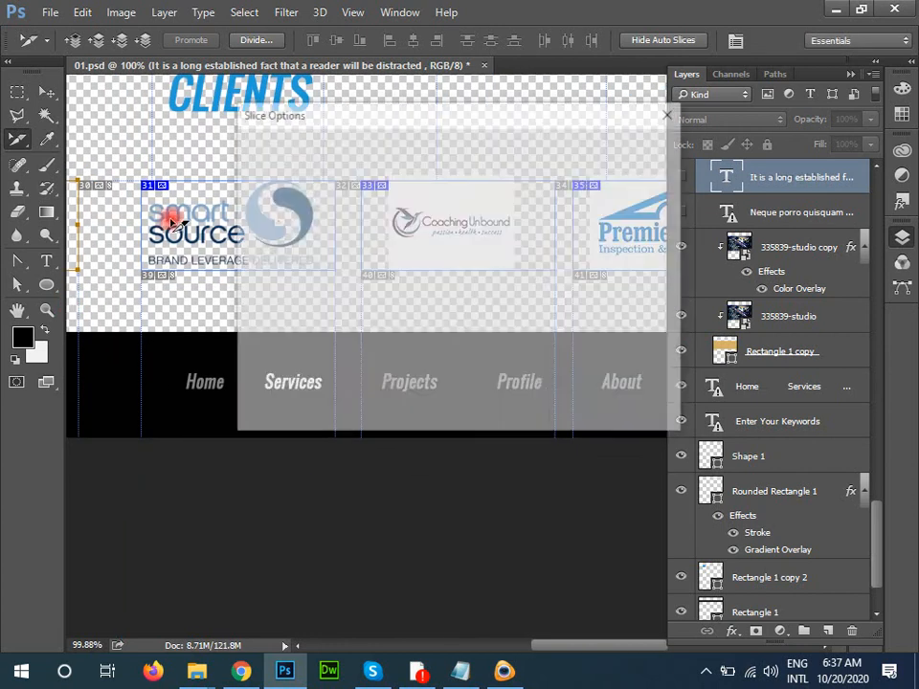
pyautogui.write('client-3')
pyautogui.press('Return')
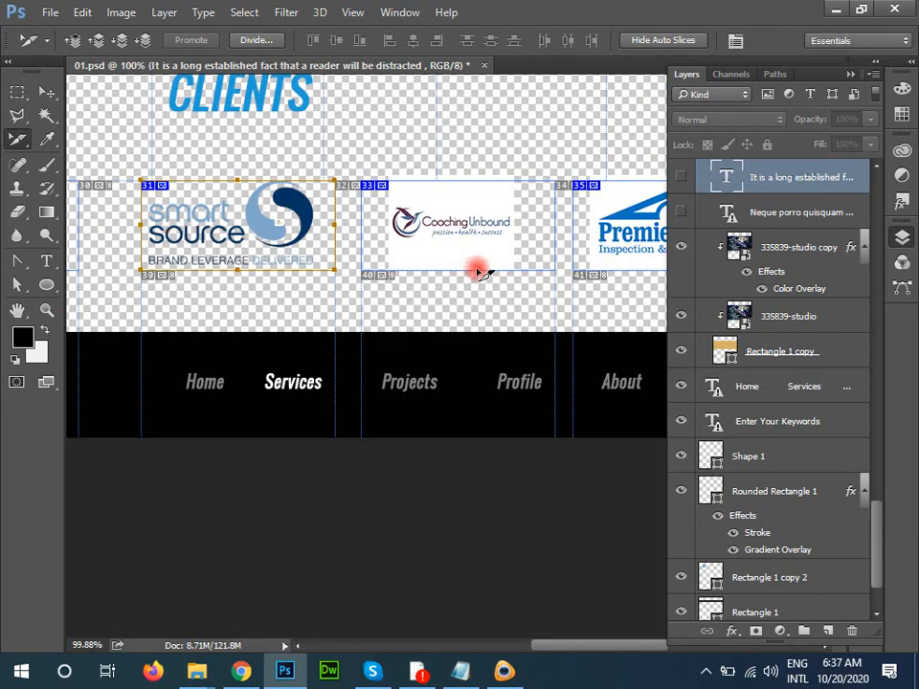
# Name the Coaching Unbound logo slice "client-4" and give the Premier Home logo slice a name with the "client-" prefix
pyautogui.doubleClick(473, 248)
pyautogui.write('client-')
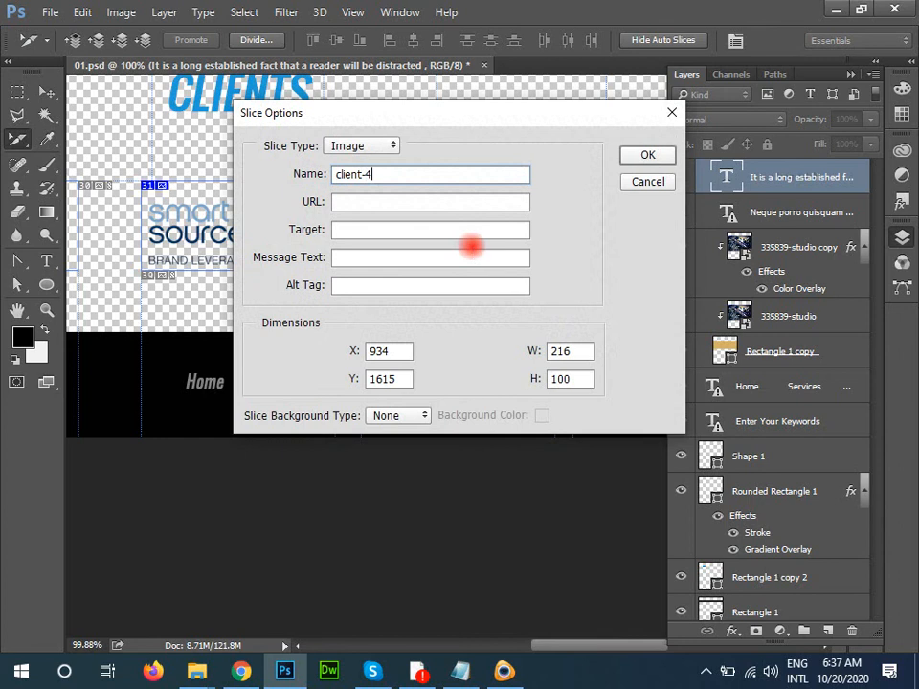
pyautogui.write('4')
pyautogui.press('Return')
pyautogui.doubleClick(605, 229)
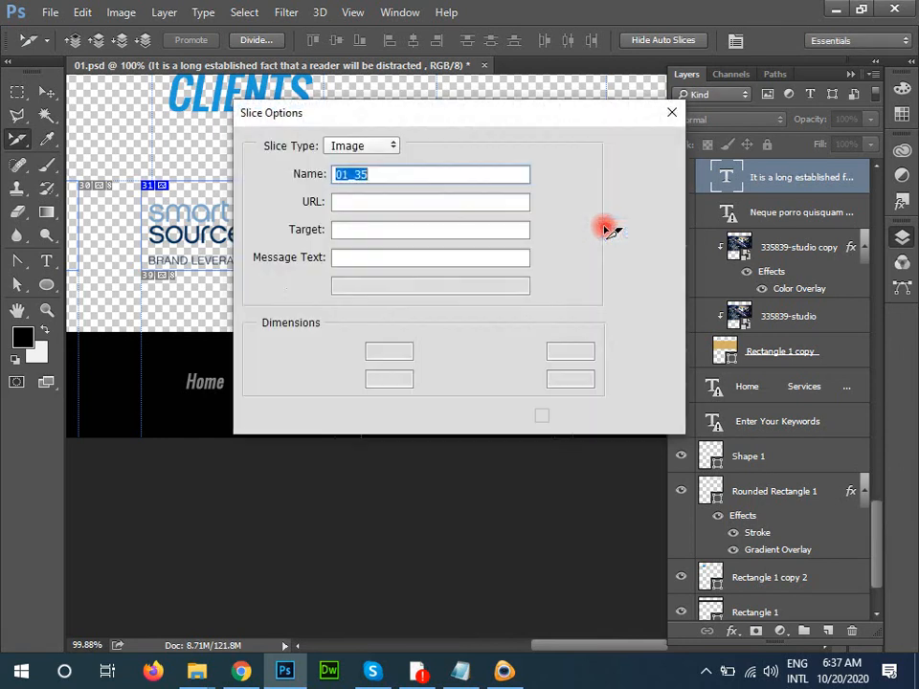
pyautogui.write('client-')
pyautogui.press('Return')
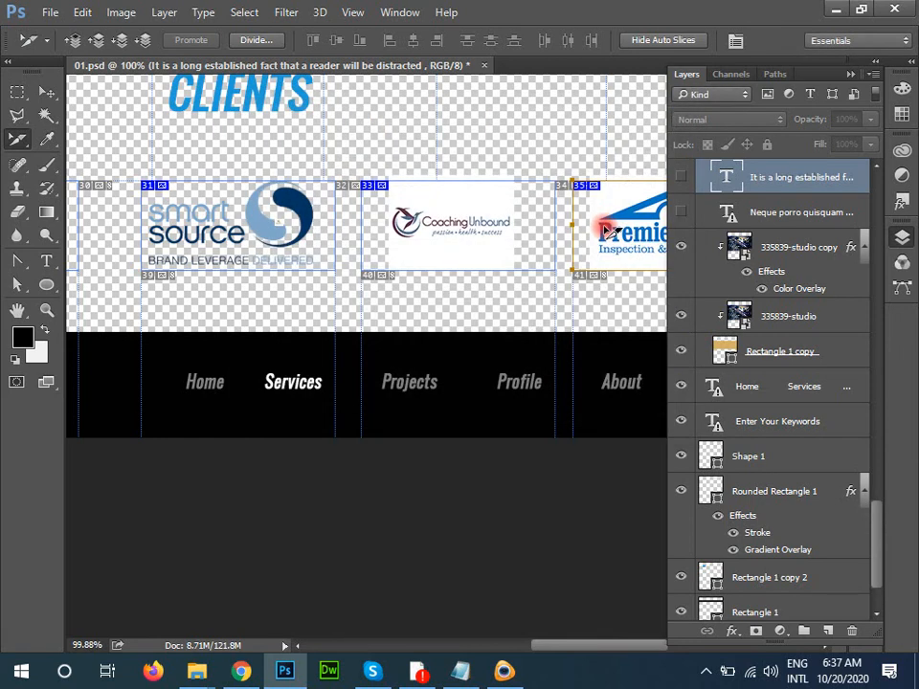
# Start a Save for Web export and set the studio banner slice's format to JPEG
pyautogui.hotkey('ctrl', '0')
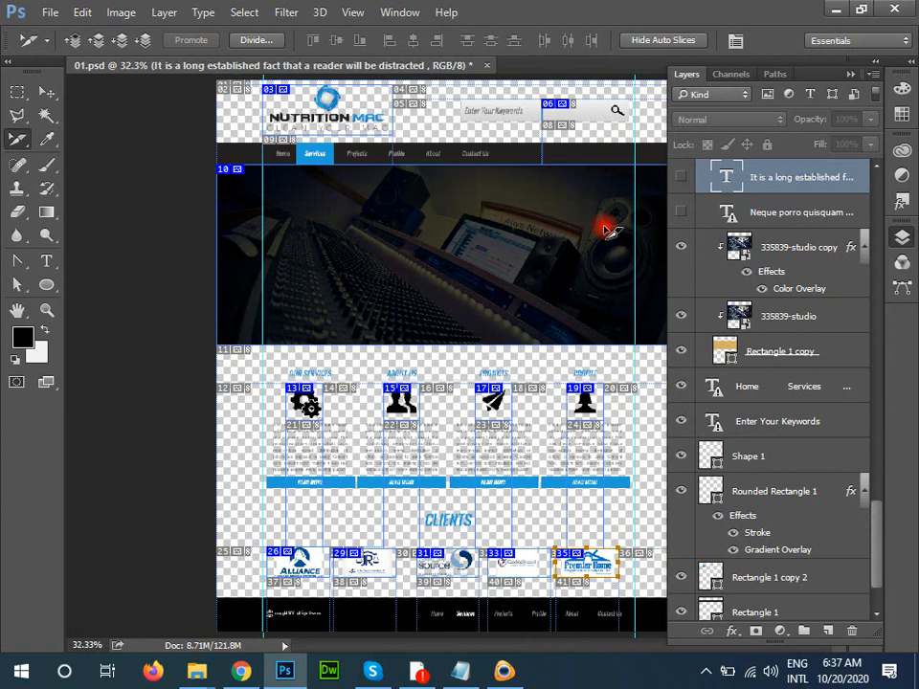
pyautogui.click(52, 14)
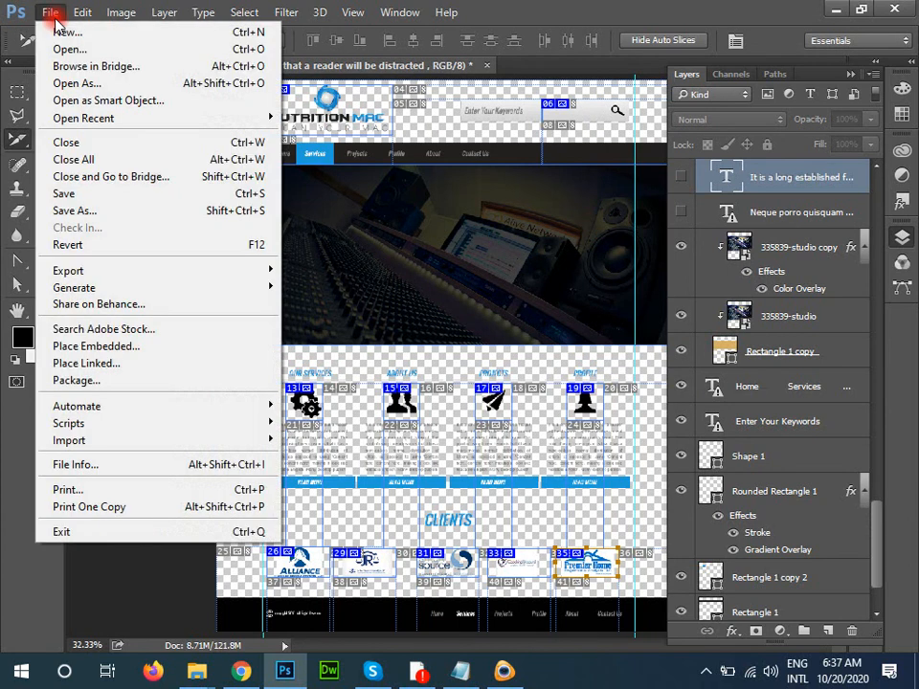
pyautogui.moveTo(160, 273)
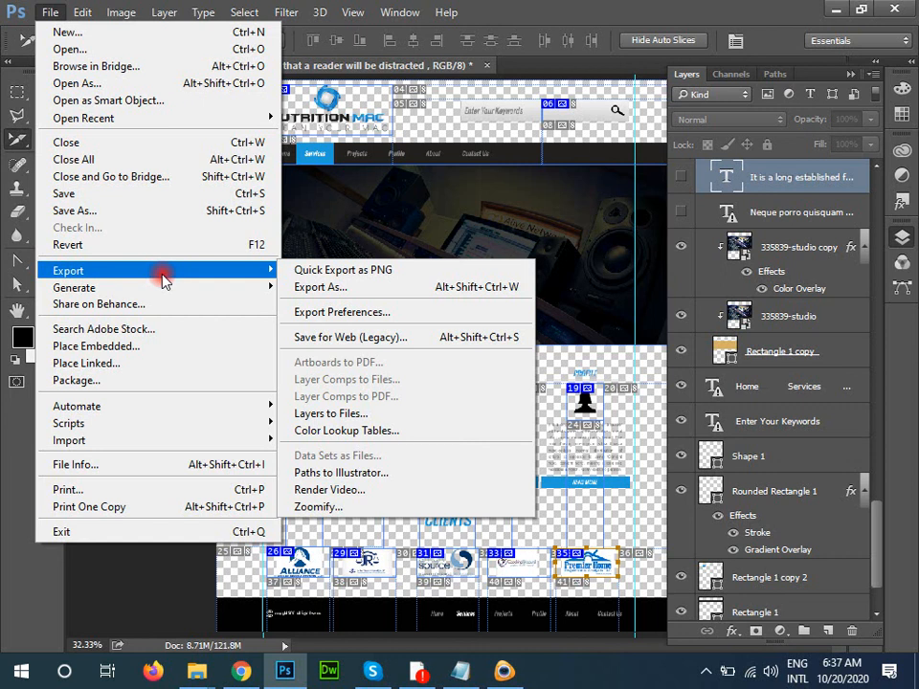
pyautogui.click(409, 339)
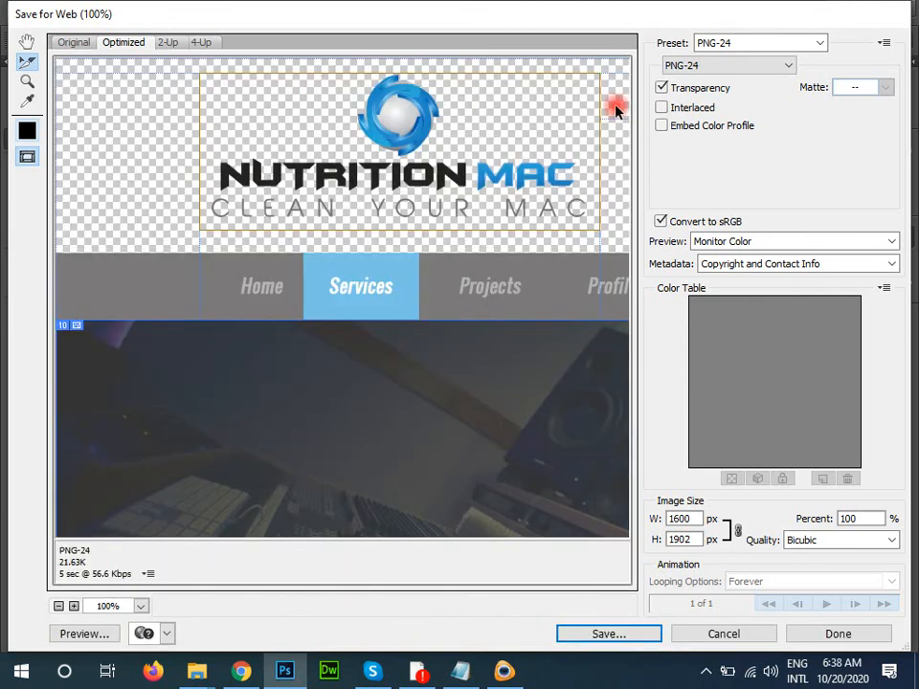
pyautogui.moveTo(497, 399); pyautogui.dragTo(397, 149)
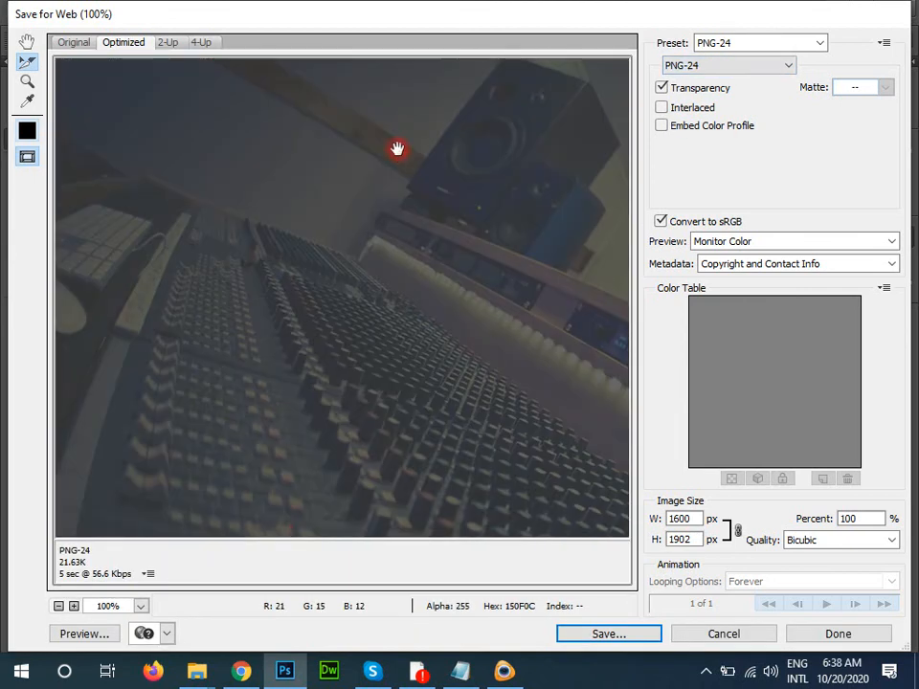
pyautogui.click(732, 66)
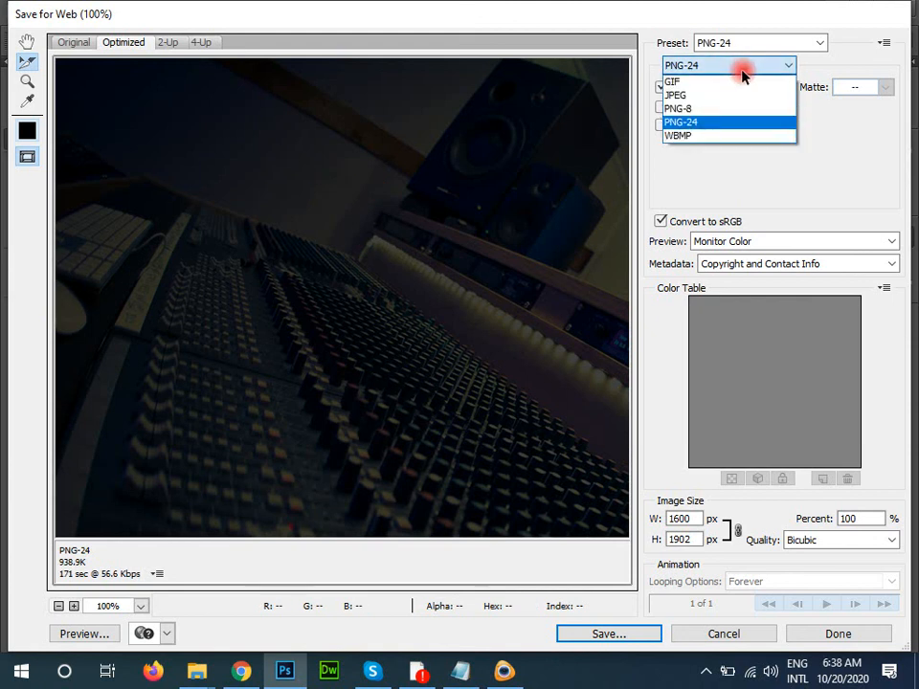
pyautogui.click(698, 96)
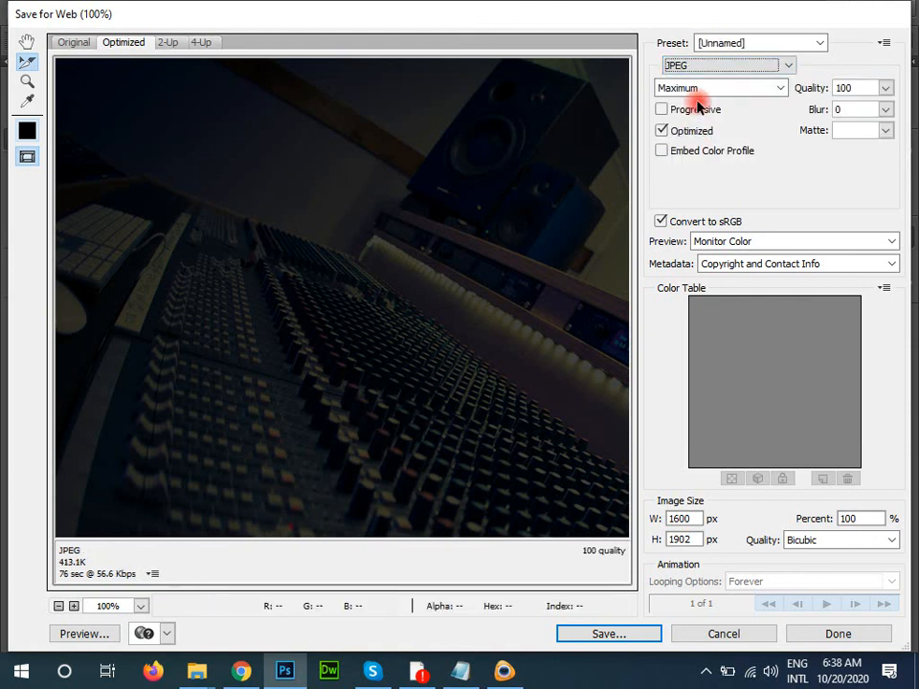
# Set the format of the one-pixel-wide slice on the search bar's gradient to JPEG
pyautogui.hotkey('ctrl', '-')
pyautogui.hotkey('ctrl', '-')
pyautogui.press('z')
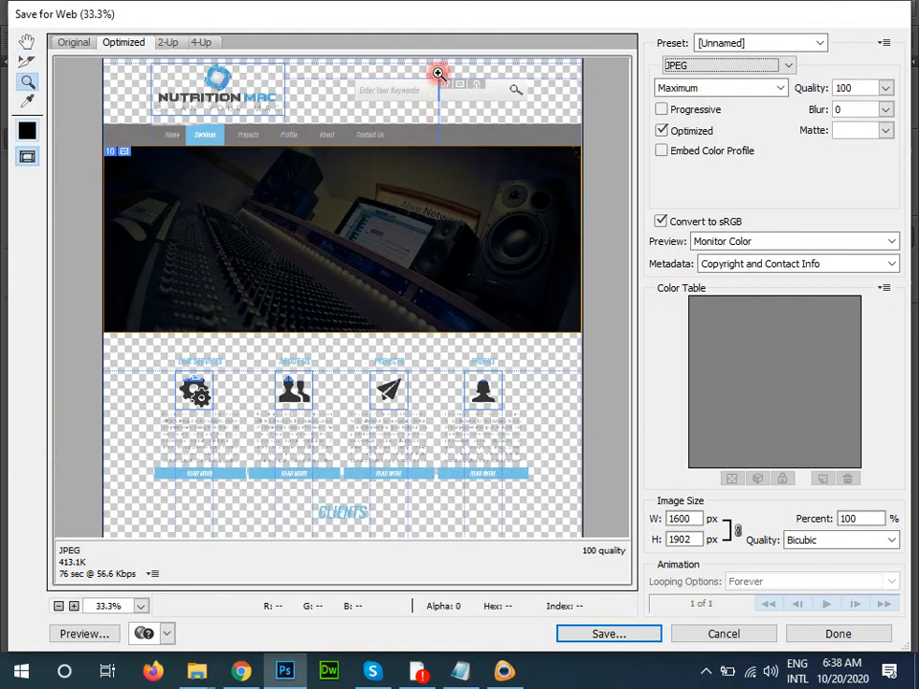
pyautogui.click(26, 61)
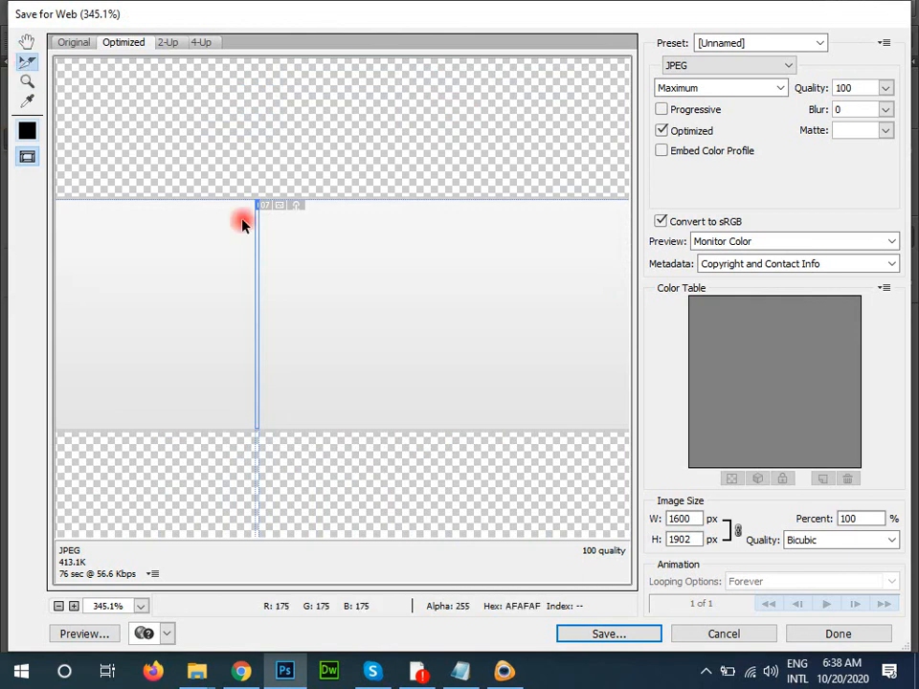
pyautogui.click(258, 259)
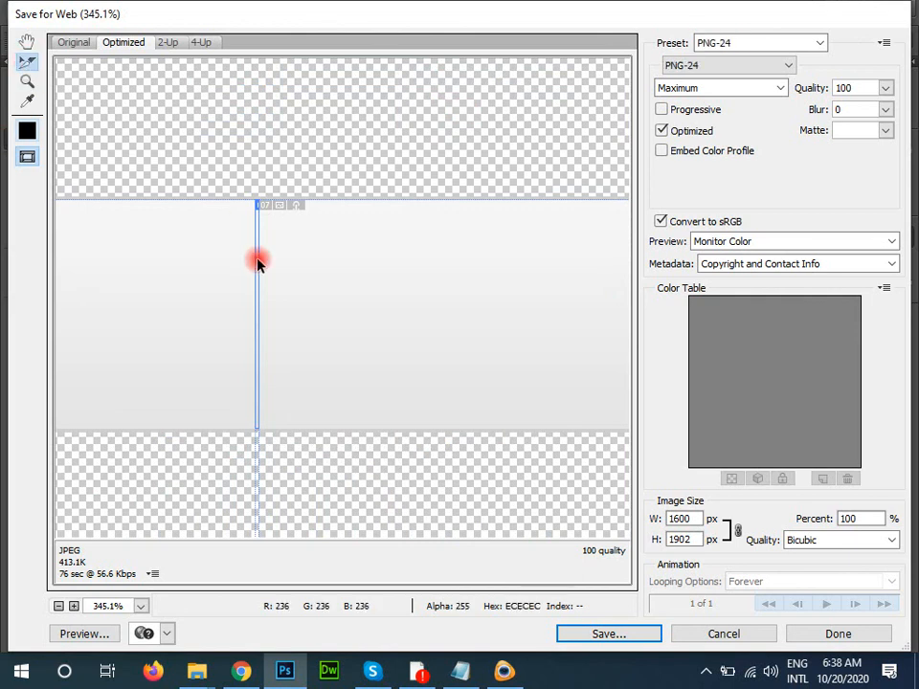
pyautogui.click(775, 68)
pyautogui.click(712, 97)
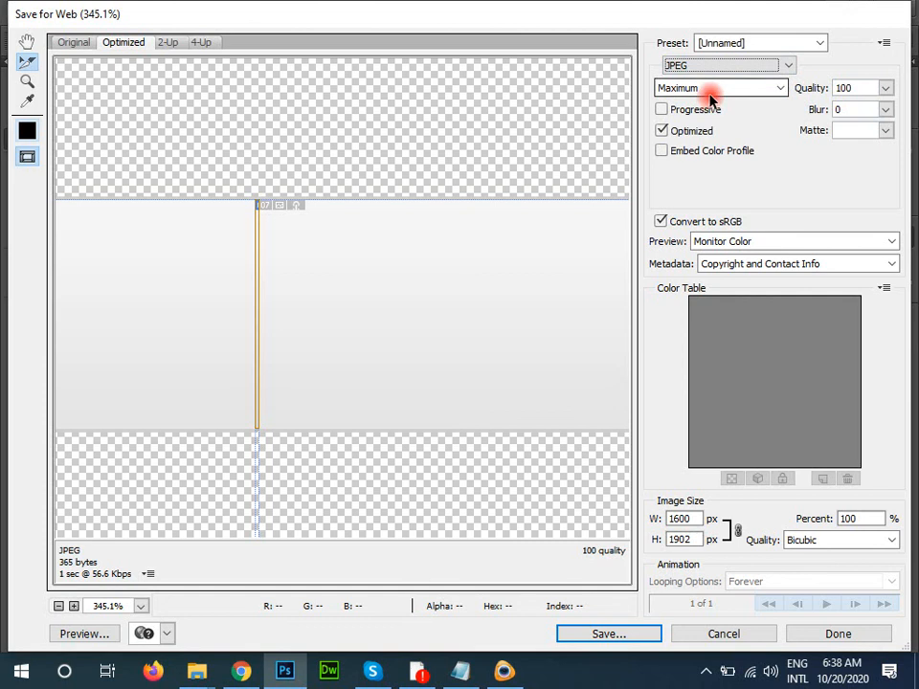
# Select the logo, studio banner, four icon and five client logo slices together for export
pyautogui.hotkey('ctrl', '-')
pyautogui.hotkey('ctrl', '-')
pyautogui.hotkey('ctrl', '-')
pyautogui.hotkey('ctrl', '-')
pyautogui.hotkey('ctrl', '-')
pyautogui.hotkey('ctrl', '-')
pyautogui.hotkey('ctrl', '-')
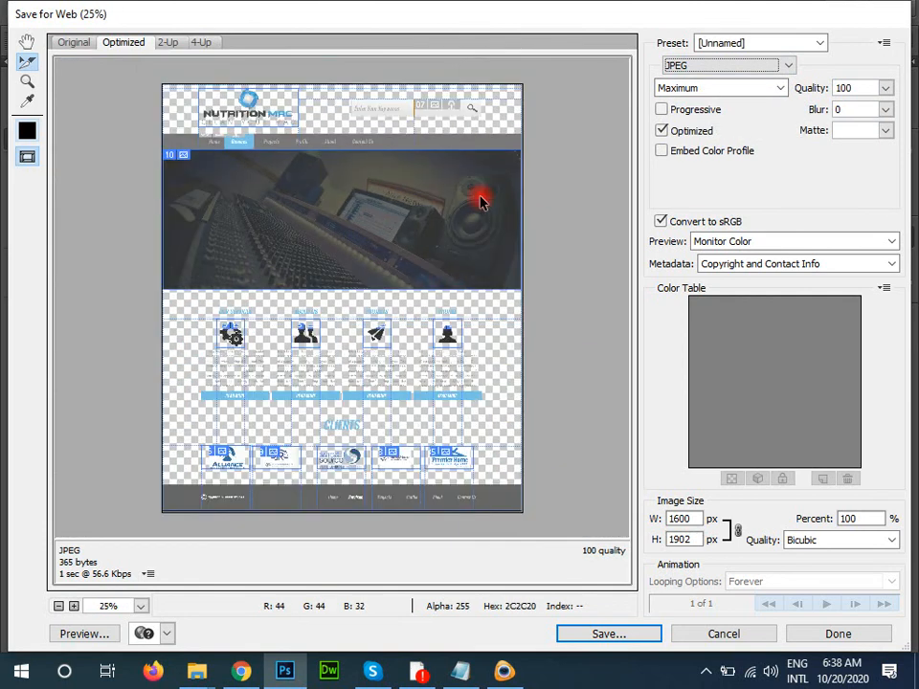
pyautogui.click(241, 97)
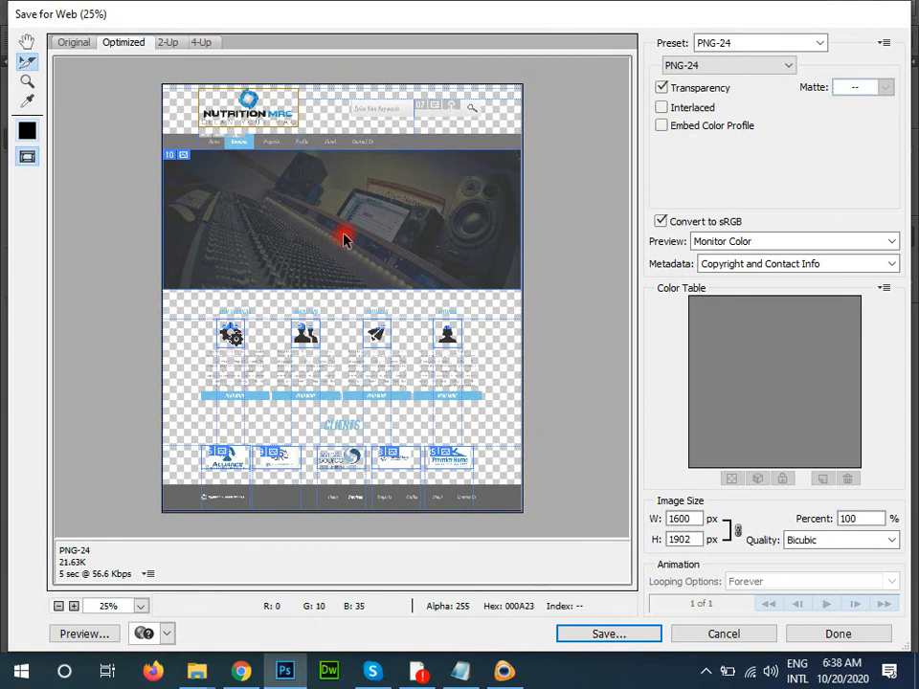
pyautogui.keyDown('shift'); pyautogui.click(345, 239); pyautogui.keyUp('shift')
pyautogui.keyDown('shift'); pyautogui.click(236, 335); pyautogui.keyUp('shift')
pyautogui.keyDown('shift'); pyautogui.click(305, 334); pyautogui.keyUp('shift')
pyautogui.keyDown('shift'); pyautogui.click(375, 333); pyautogui.keyUp('shift')
pyautogui.keyDown('shift'); pyautogui.click(446, 340); pyautogui.keyUp('shift')
pyautogui.keyDown('shift'); pyautogui.click(448, 456); pyautogui.keyUp('shift')
pyautogui.click(288, 461)
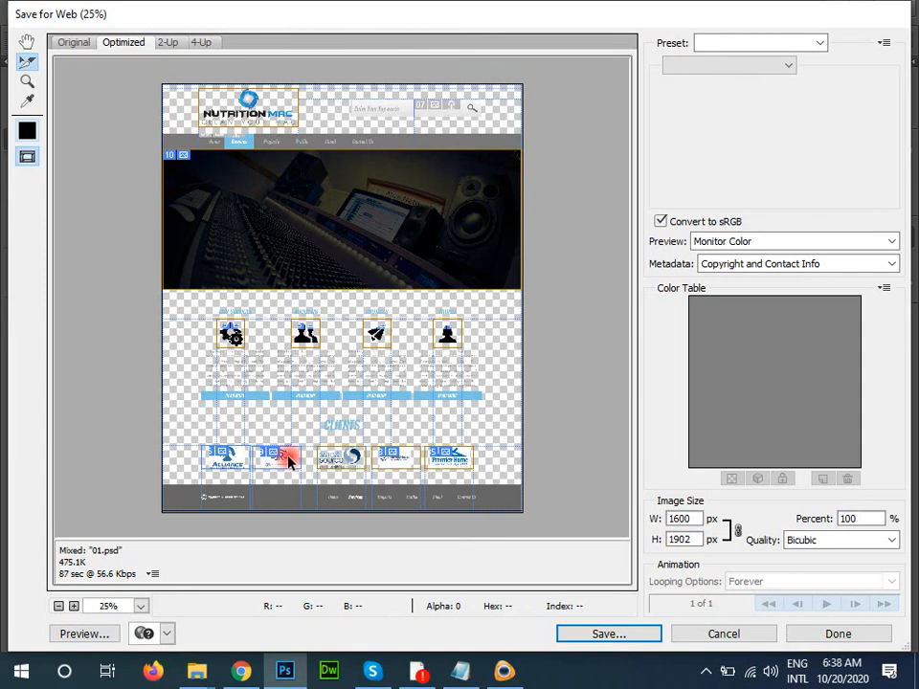
pyautogui.click(397, 310)
# Add the one-pixel-wide search bar slice to the selection, leaving out the adjacent slice
pyautogui.press('z')
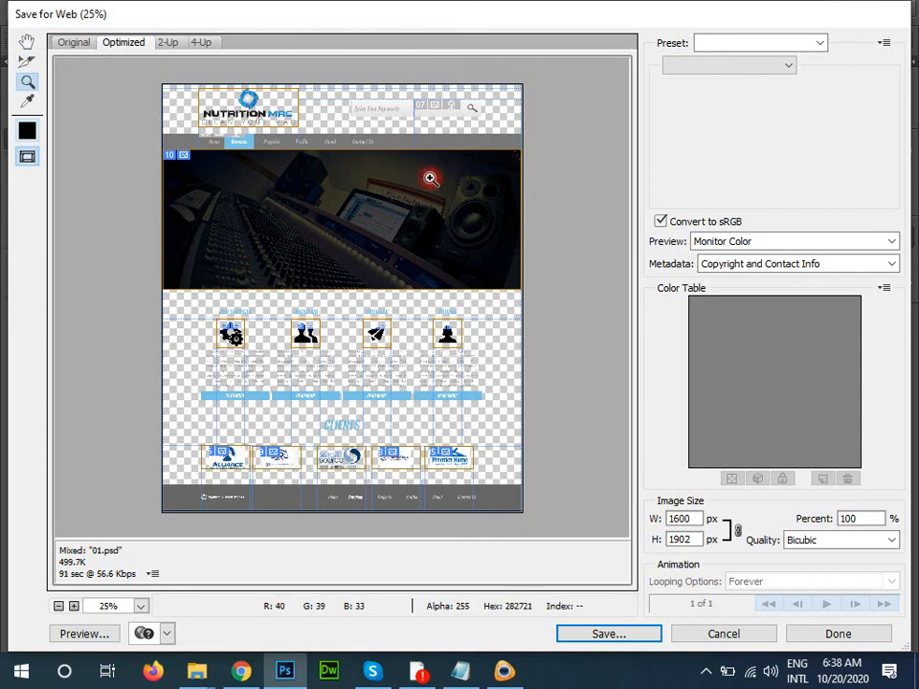
pyautogui.moveTo(400, 82); pyautogui.dragTo(435, 142)
pyautogui.click(28, 67)
pyautogui.click(325, 236)
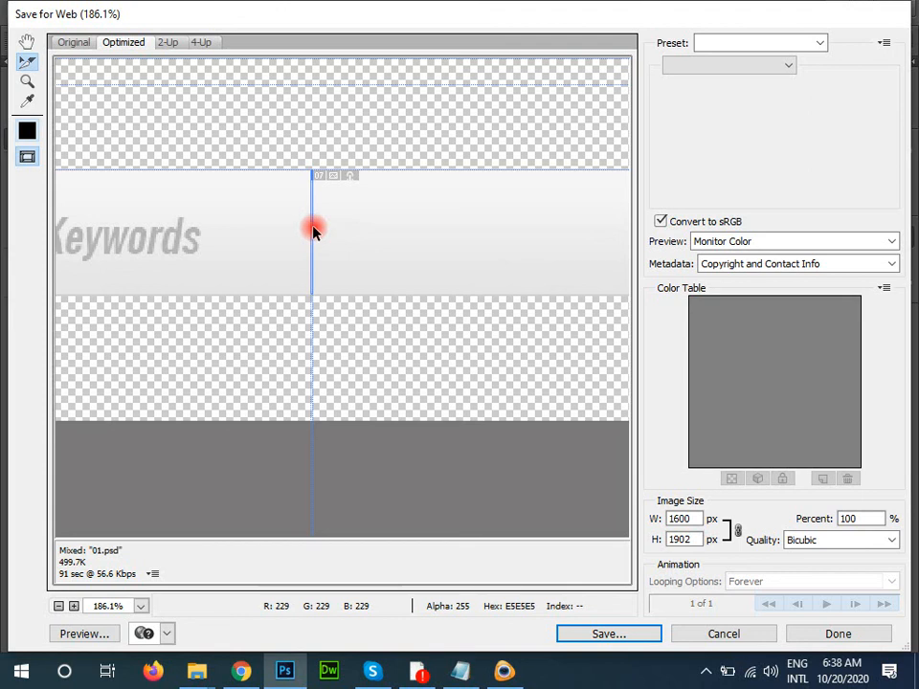
pyautogui.click(314, 230)
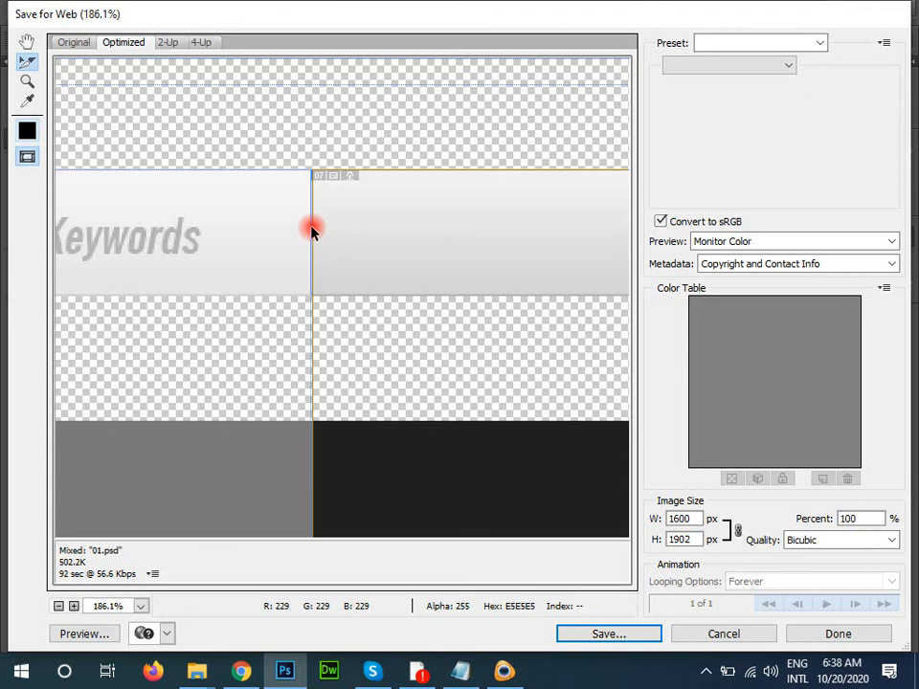
pyautogui.moveTo(323, 233); pyautogui.dragTo(463, 242)
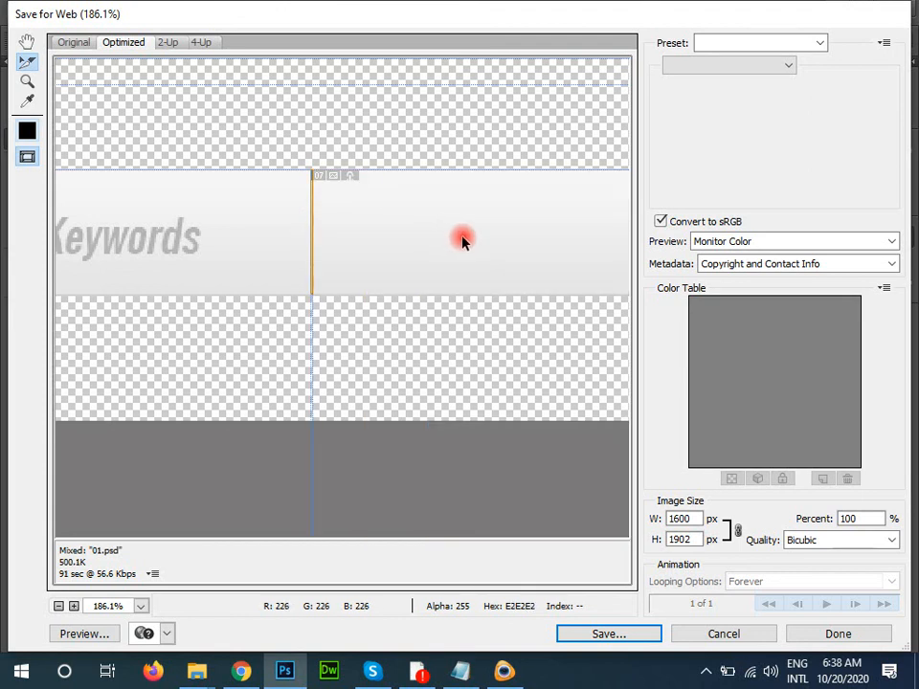
# Start saving the selected slices and browse to the stu folder on Local Disk (G:)
pyautogui.click(636, 639)
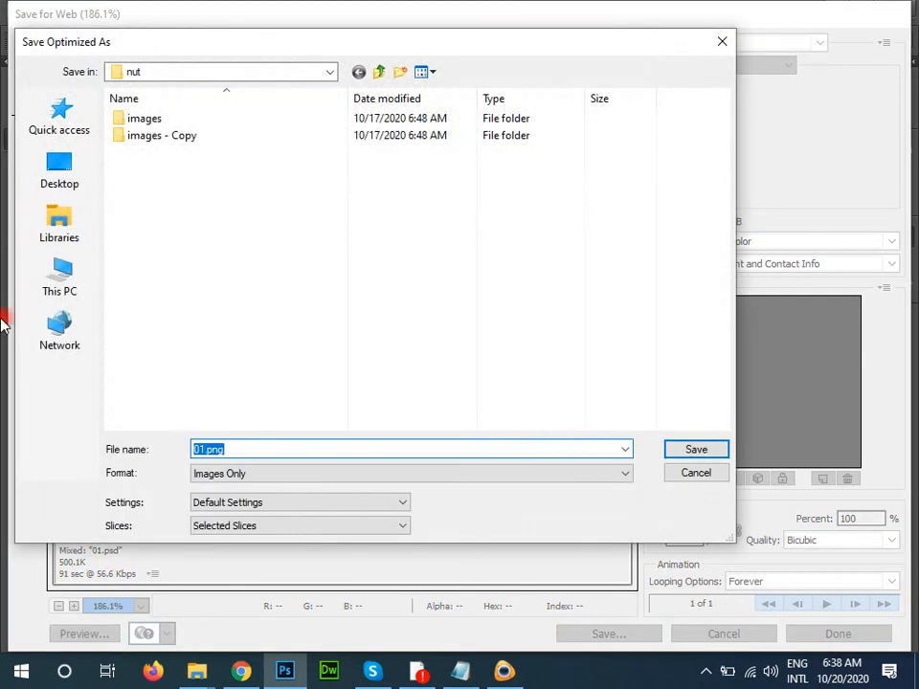
pyautogui.click(56, 276)
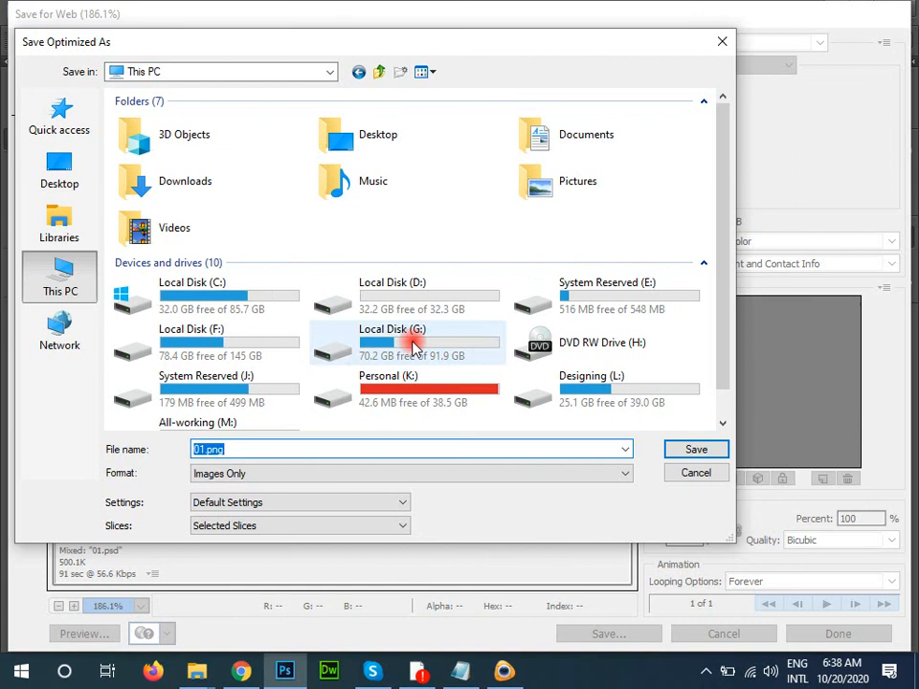
pyautogui.doubleClick(480, 357)
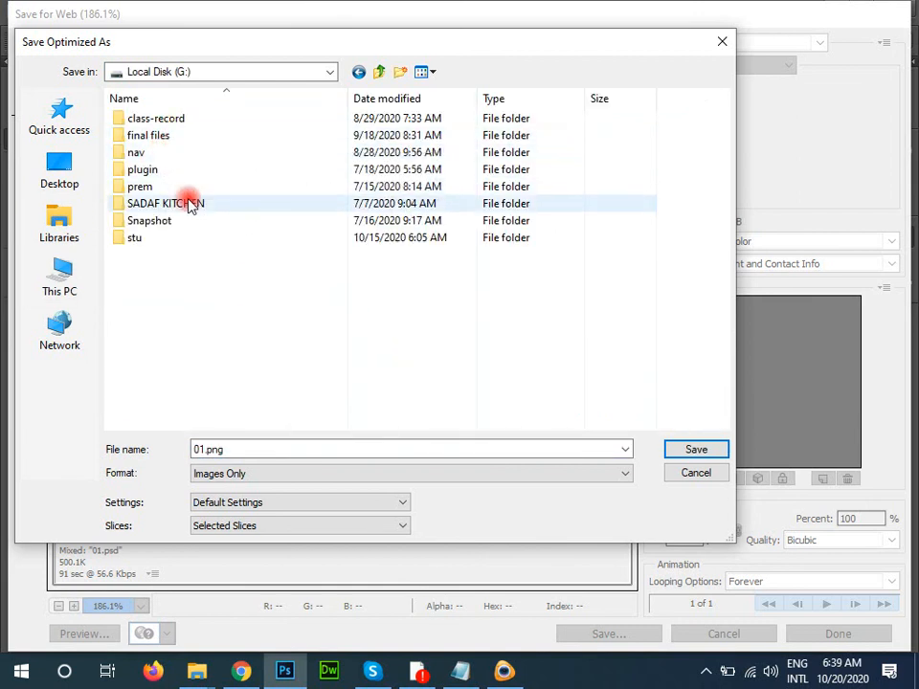
pyautogui.doubleClick(152, 239)
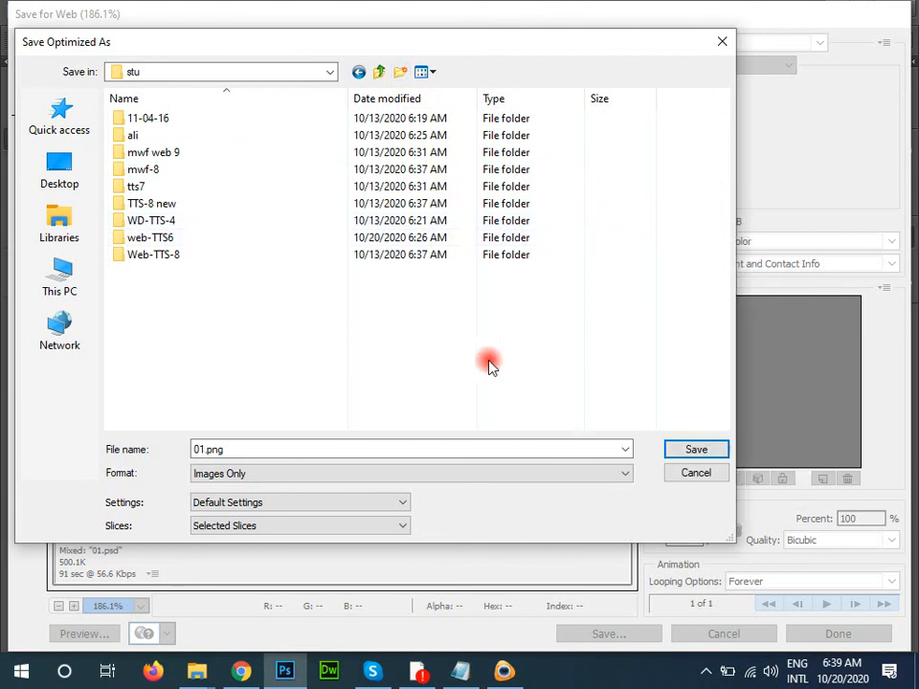
# Group the contents of the stu folder by date modified and open the web-TTS6 folder
pyautogui.rightClick(574, 325)
pyautogui.moveTo(570, 416)
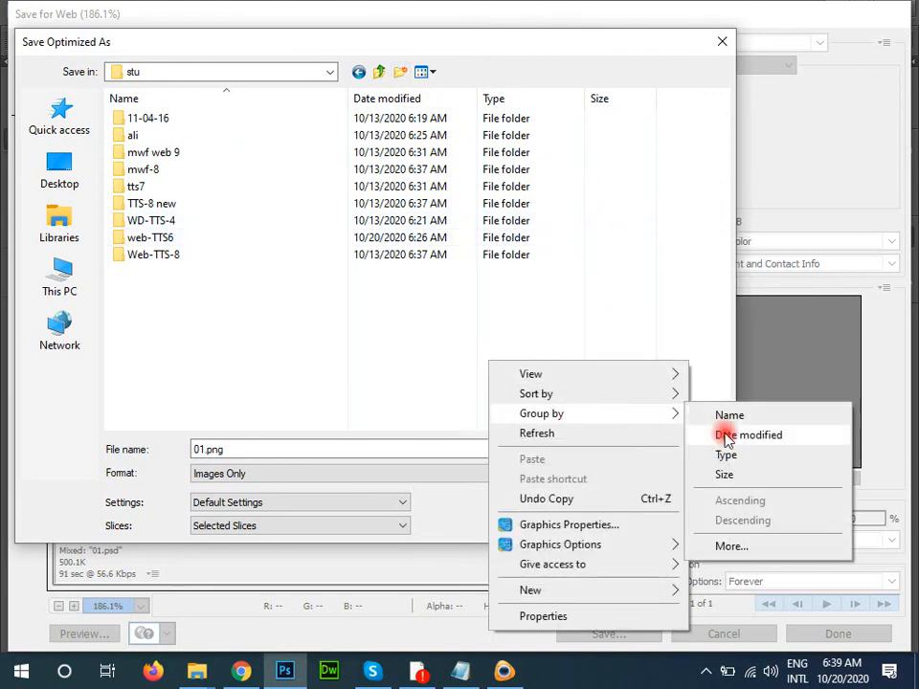
pyautogui.click(718, 433)
pyautogui.click(137, 140)
pyautogui.doubleClick(137, 140)
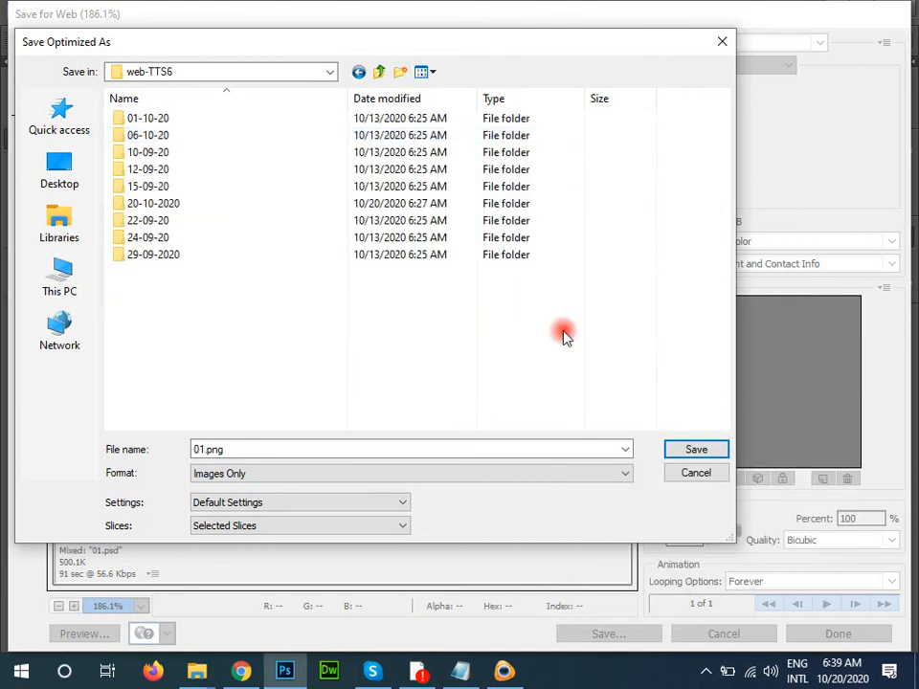
# Group the contents of web-TTS6 by date modified and open the 20-10-2020 folder as the save location
pyautogui.rightClick(577, 378)
pyautogui.moveTo(657, 431)
pyautogui.click(508, 449)
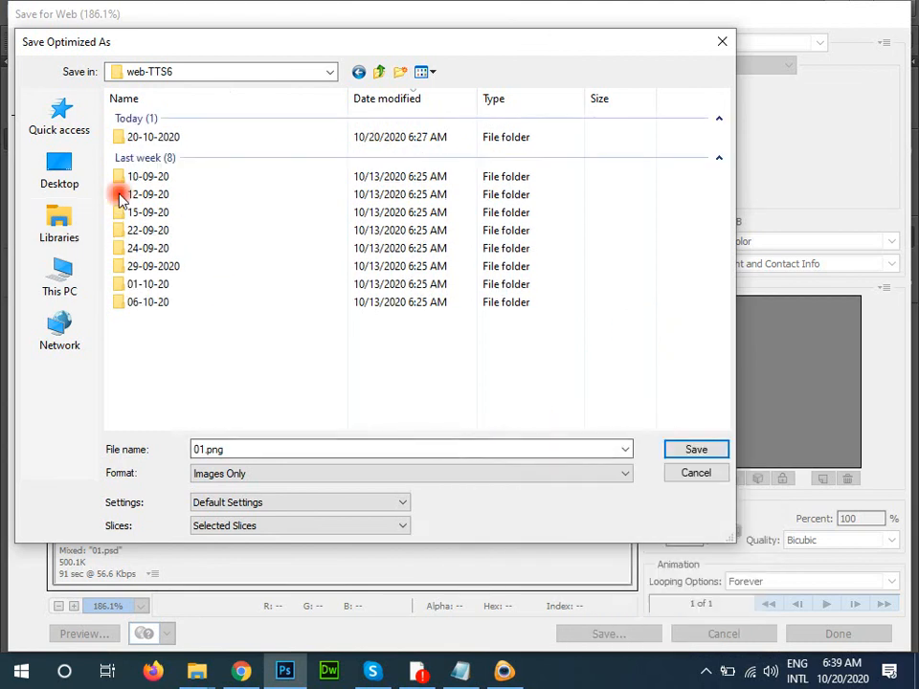
pyautogui.doubleClick(178, 140)
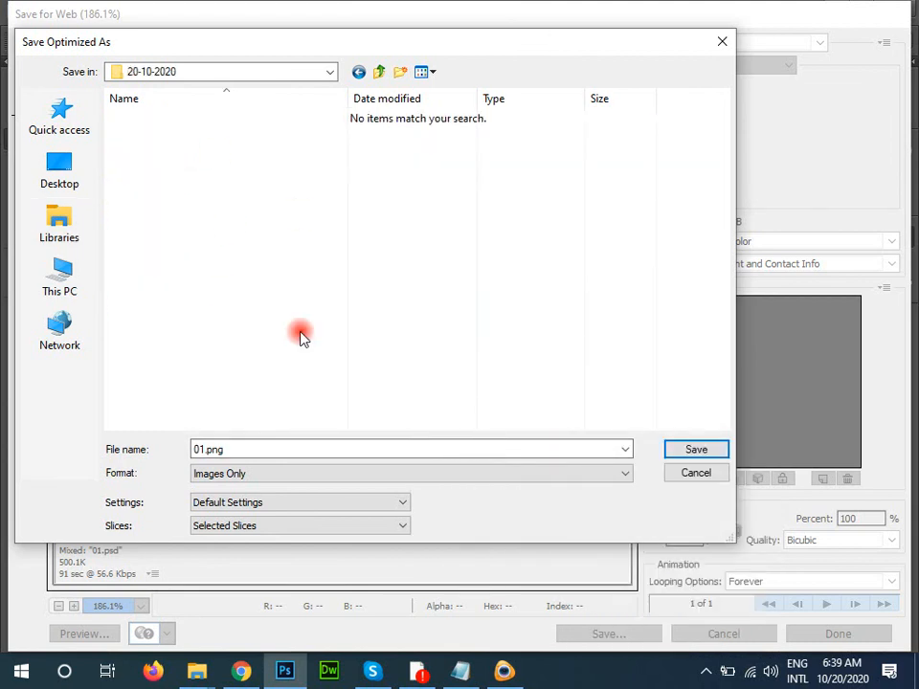
# Save the selected slices to the 20-10-2020 folder as 01.png with the Images Only format
pyautogui.click(249, 476)
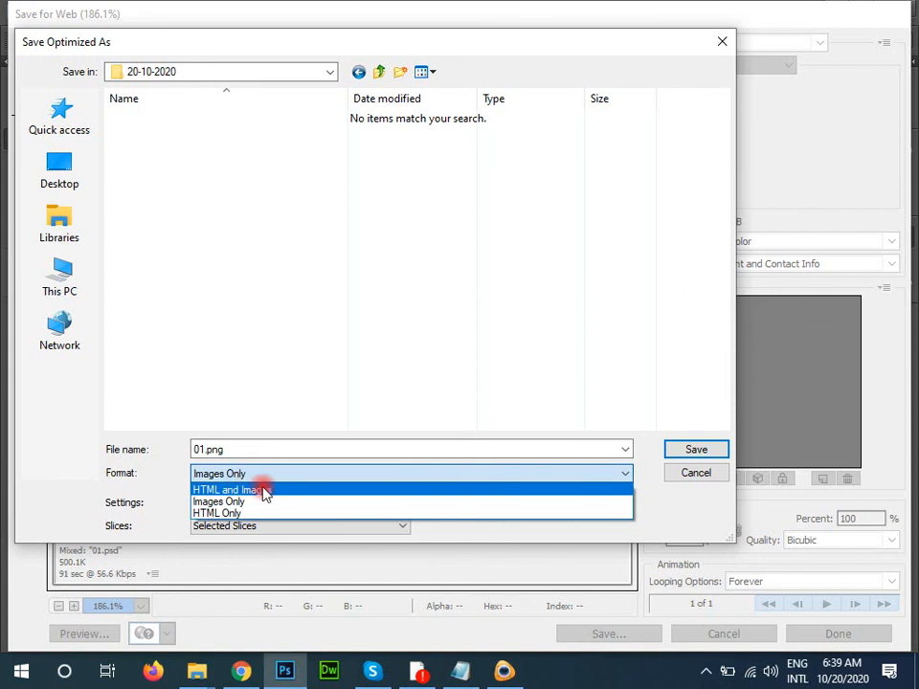
pyautogui.click(258, 502)
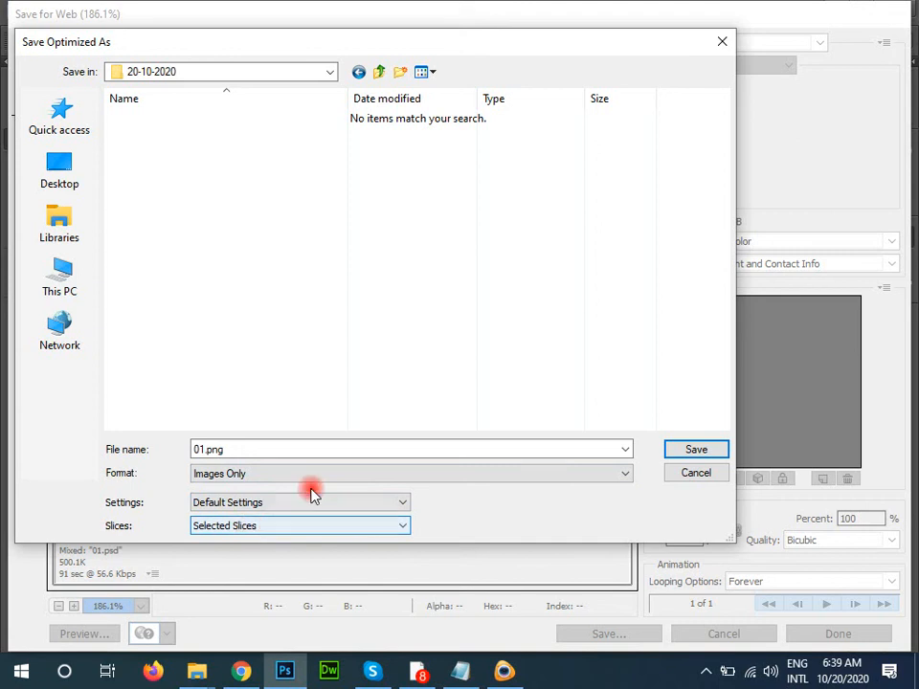
pyautogui.click(697, 452)
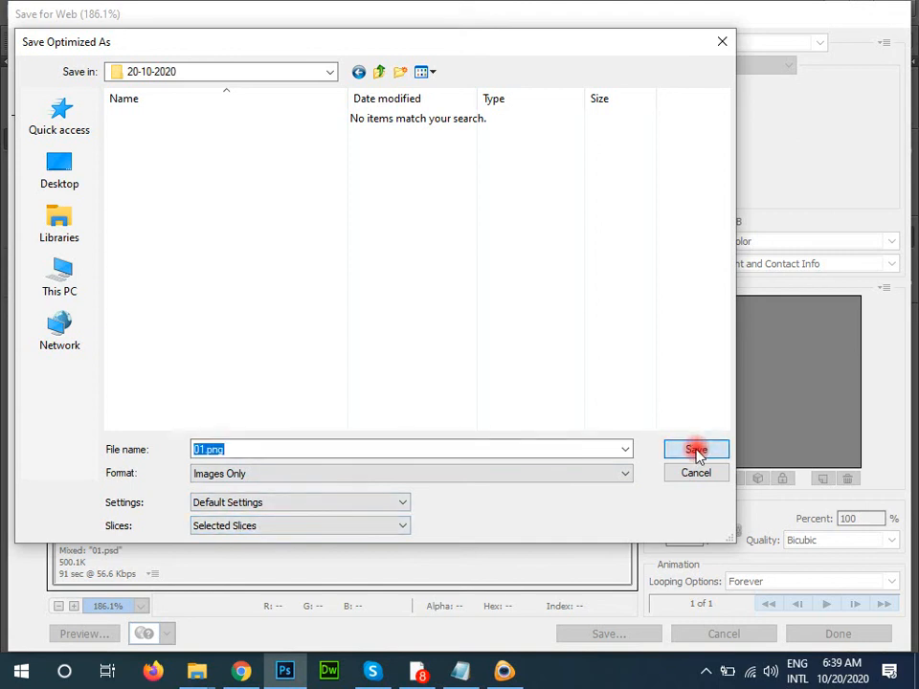
# Switch to File Explorer and open the images folder inside 20-10-2020 to check the exported slices
pyautogui.click(203, 668)
pyautogui.click(830, 572)
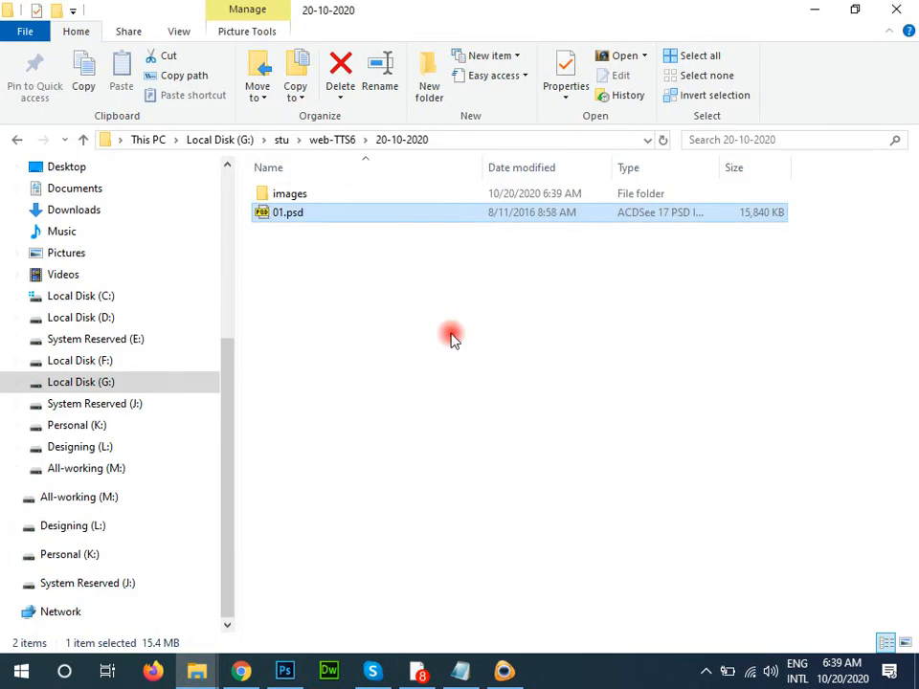
pyautogui.click(302, 199)
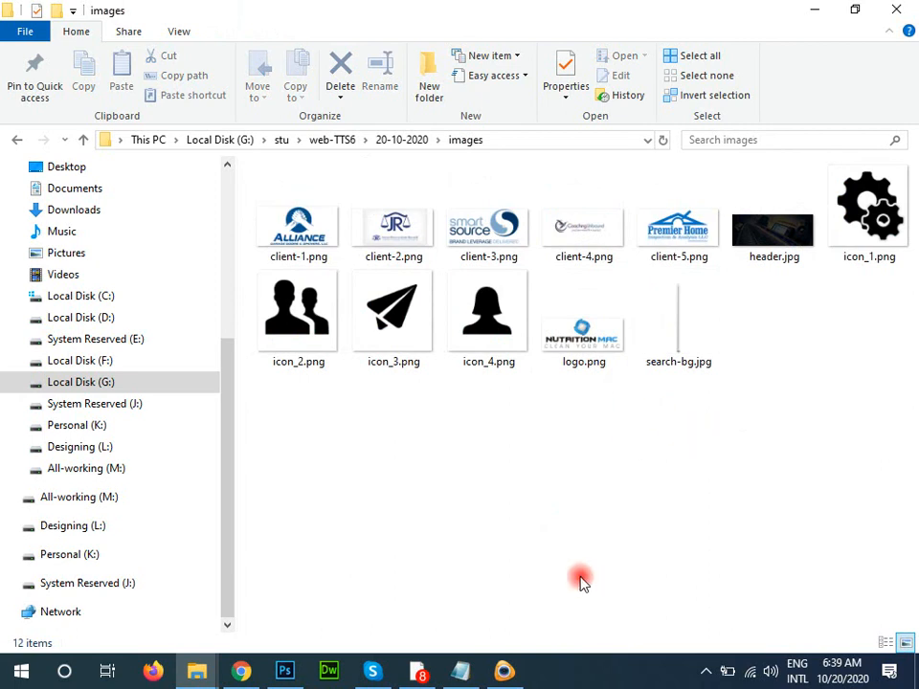
pyautogui.click(505, 672)
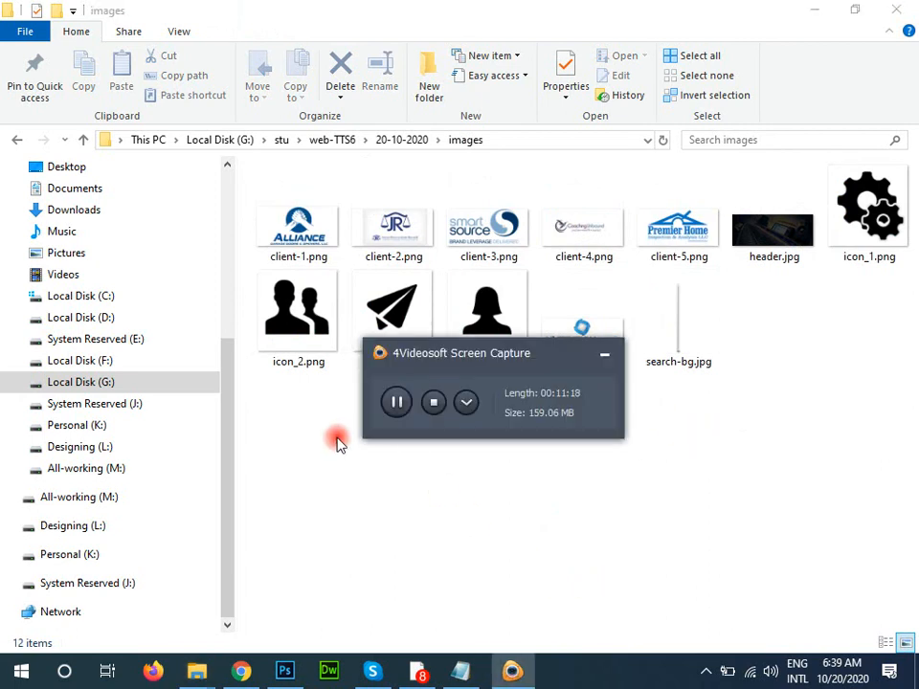
pyautogui.click(393, 403)
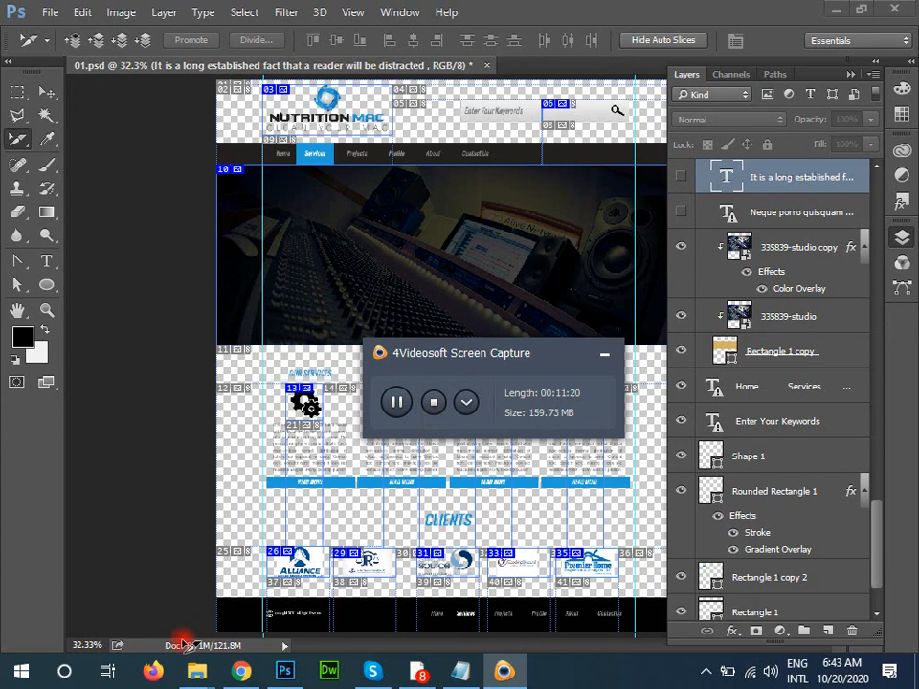
# Return to the images folder in File Explorer and minimize the screen capture window covering the exported files
pyautogui.click(196, 672)
pyautogui.click(882, 566)
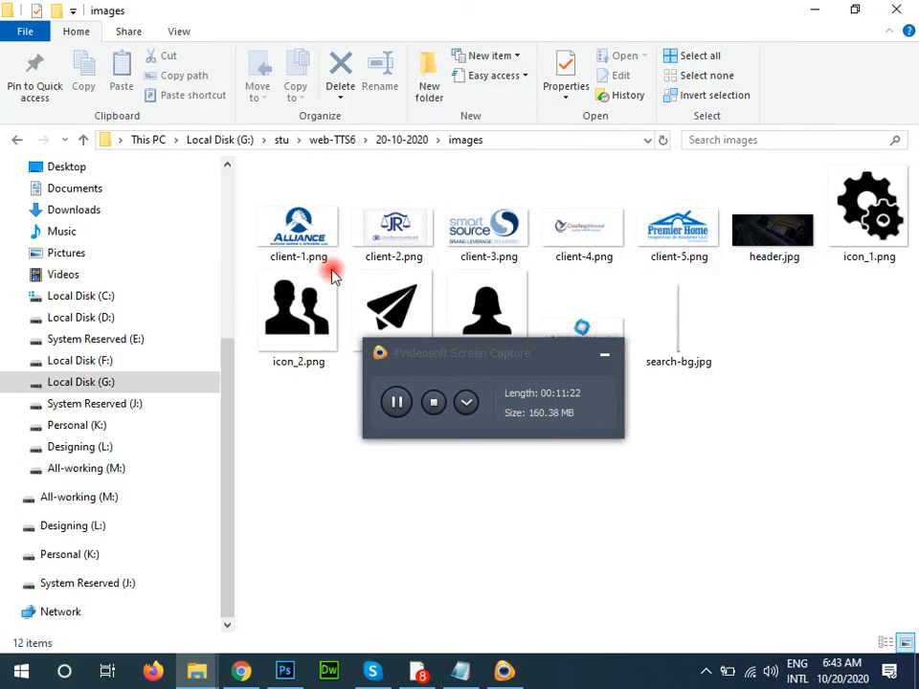
pyautogui.click(603, 361)
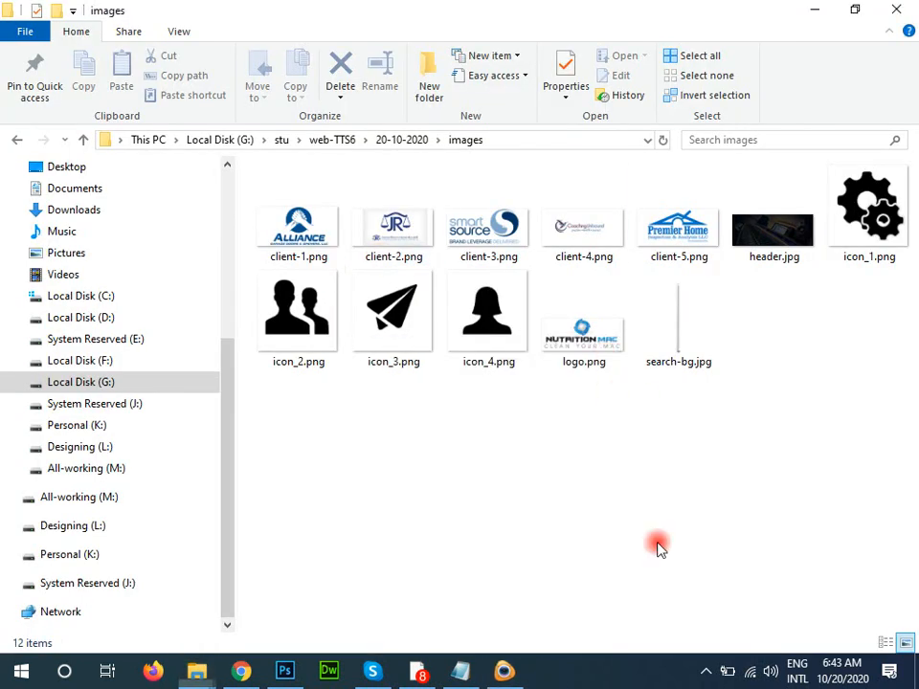